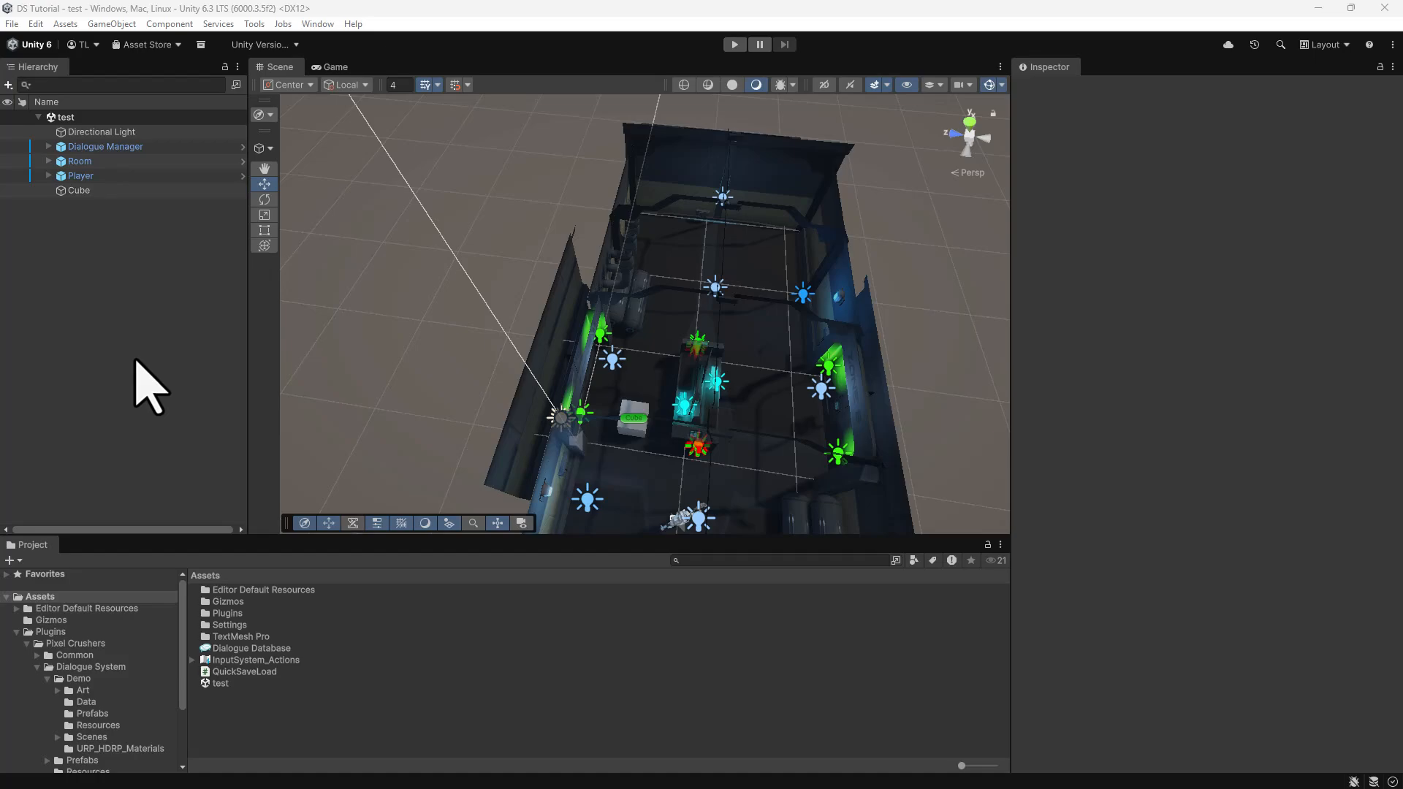
- Create a MonoBehaviour script named TestSceneChange in the Assets folder and open it in the code editor
right_click(264, 734)
mouse_move(333, 314)
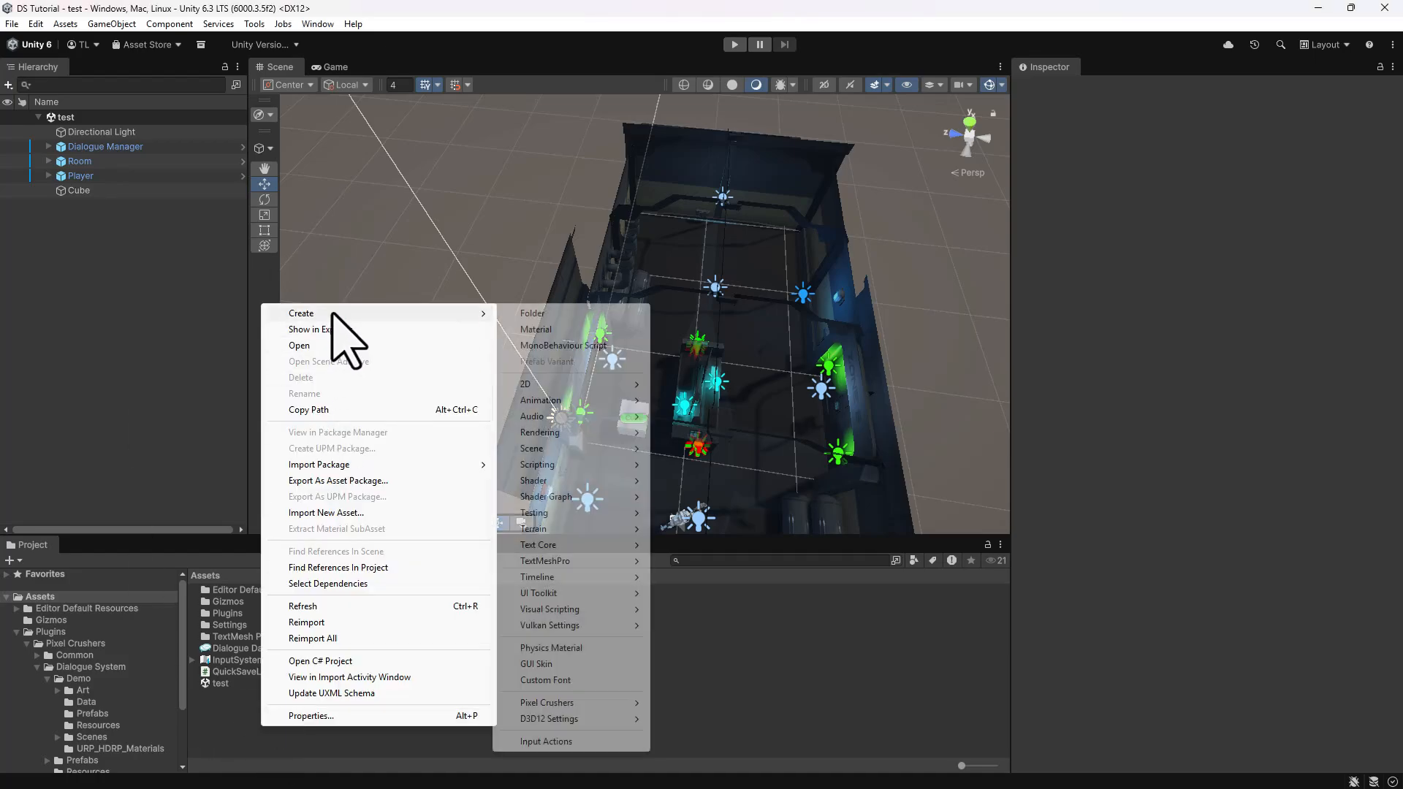
click(534, 345)
text(TestSceneChange)
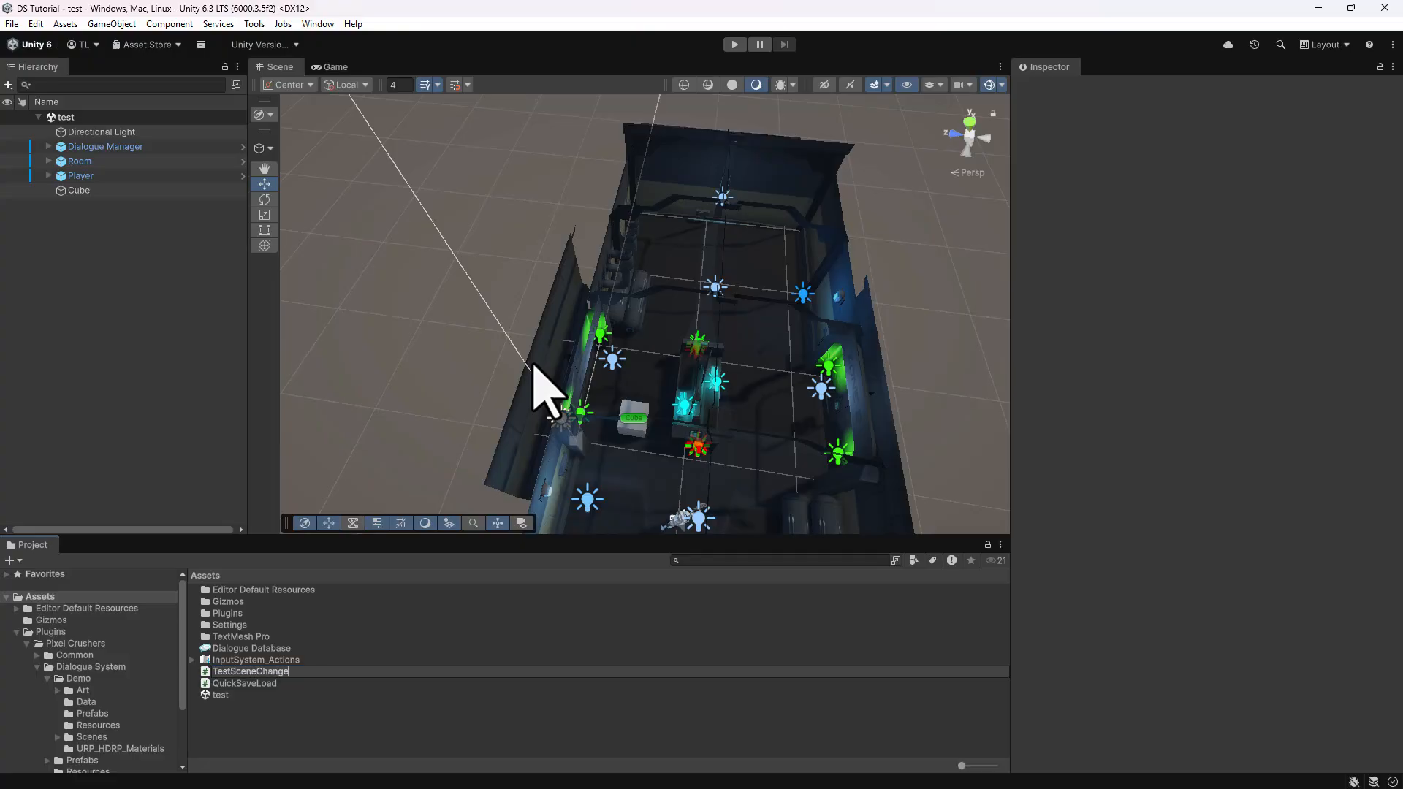
key(Return)
key(Return)
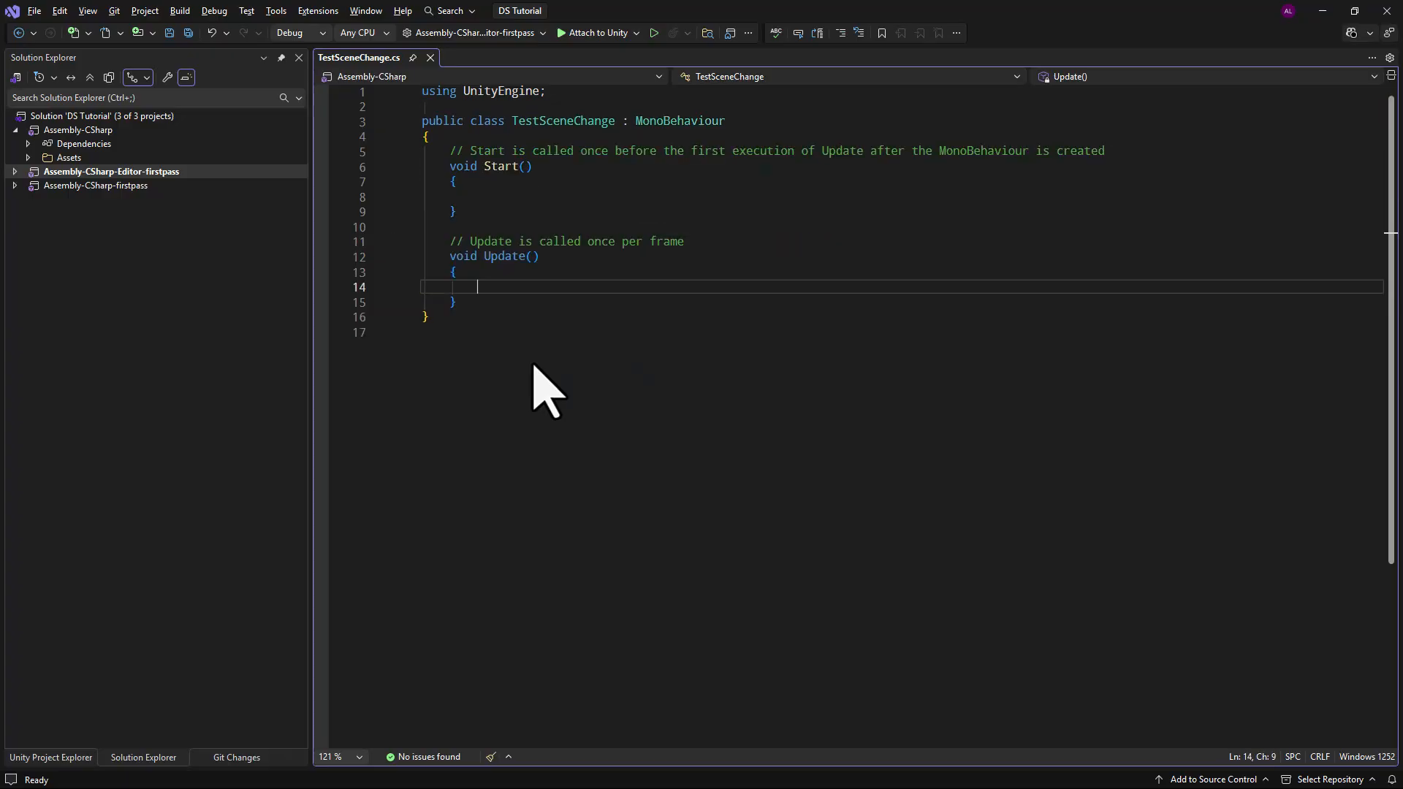
- Add using directives for UnityEngine.InputSystem and PixelCrushers below the existing using line
key(ctrl+Home)
key(End)
key(Return)
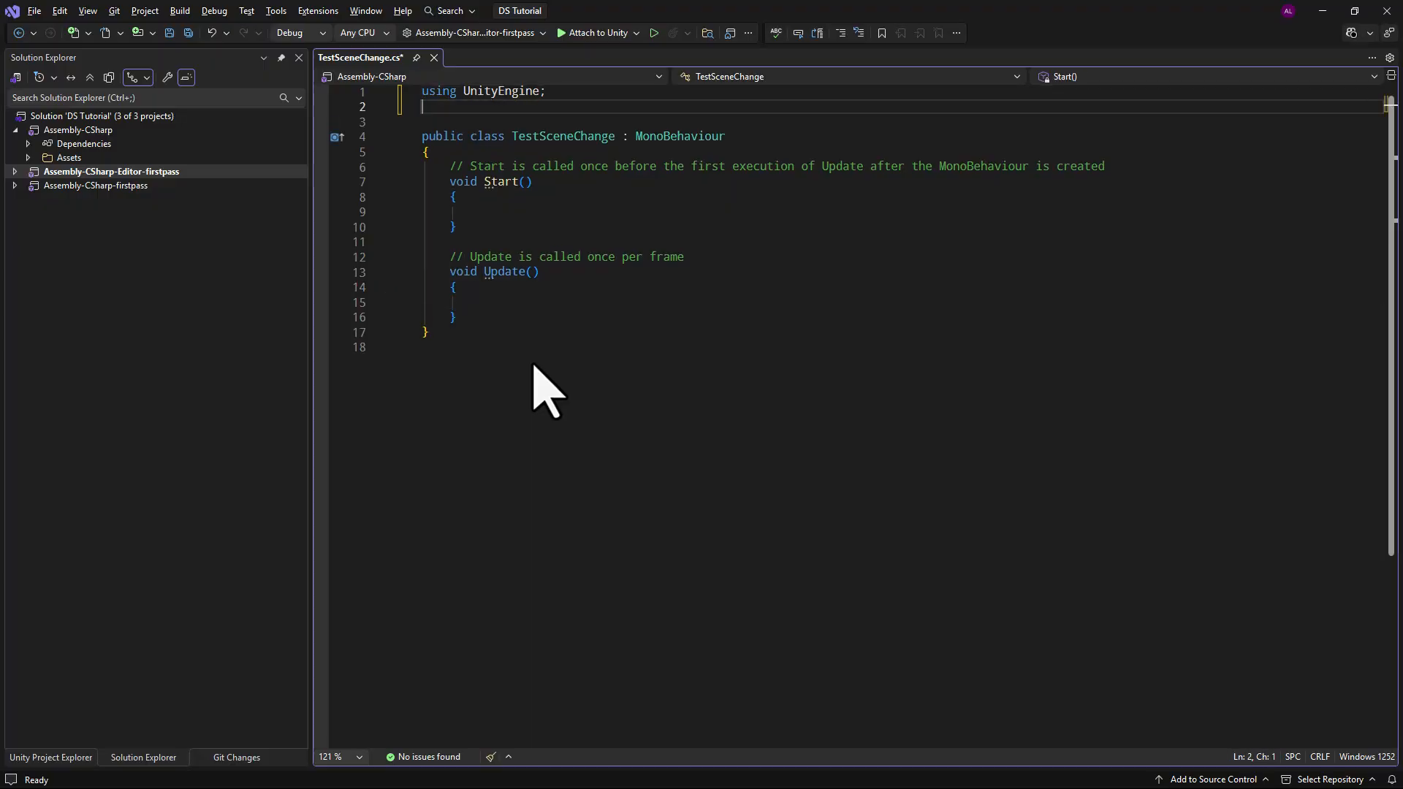
text(using UnityEngine.i)
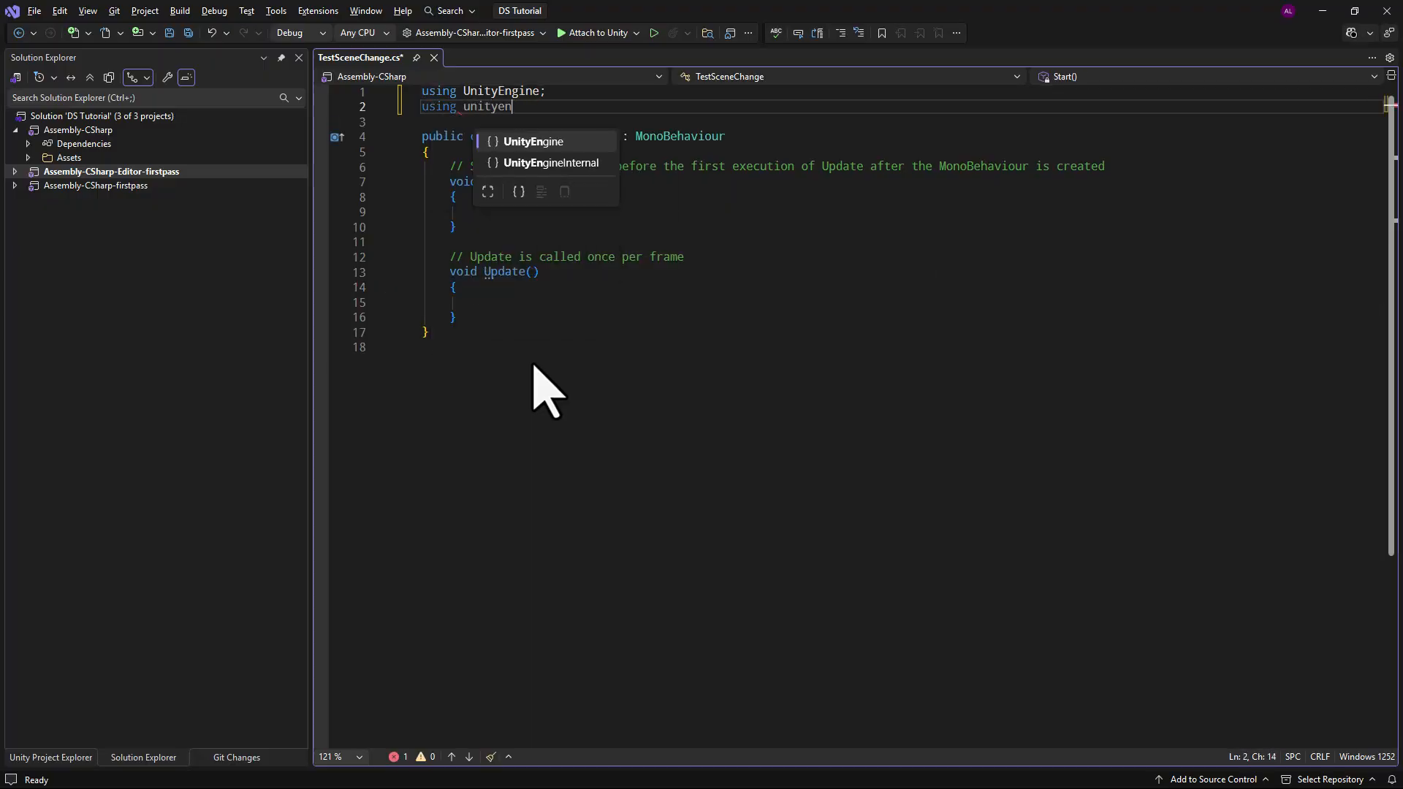
text(nputSystem;)
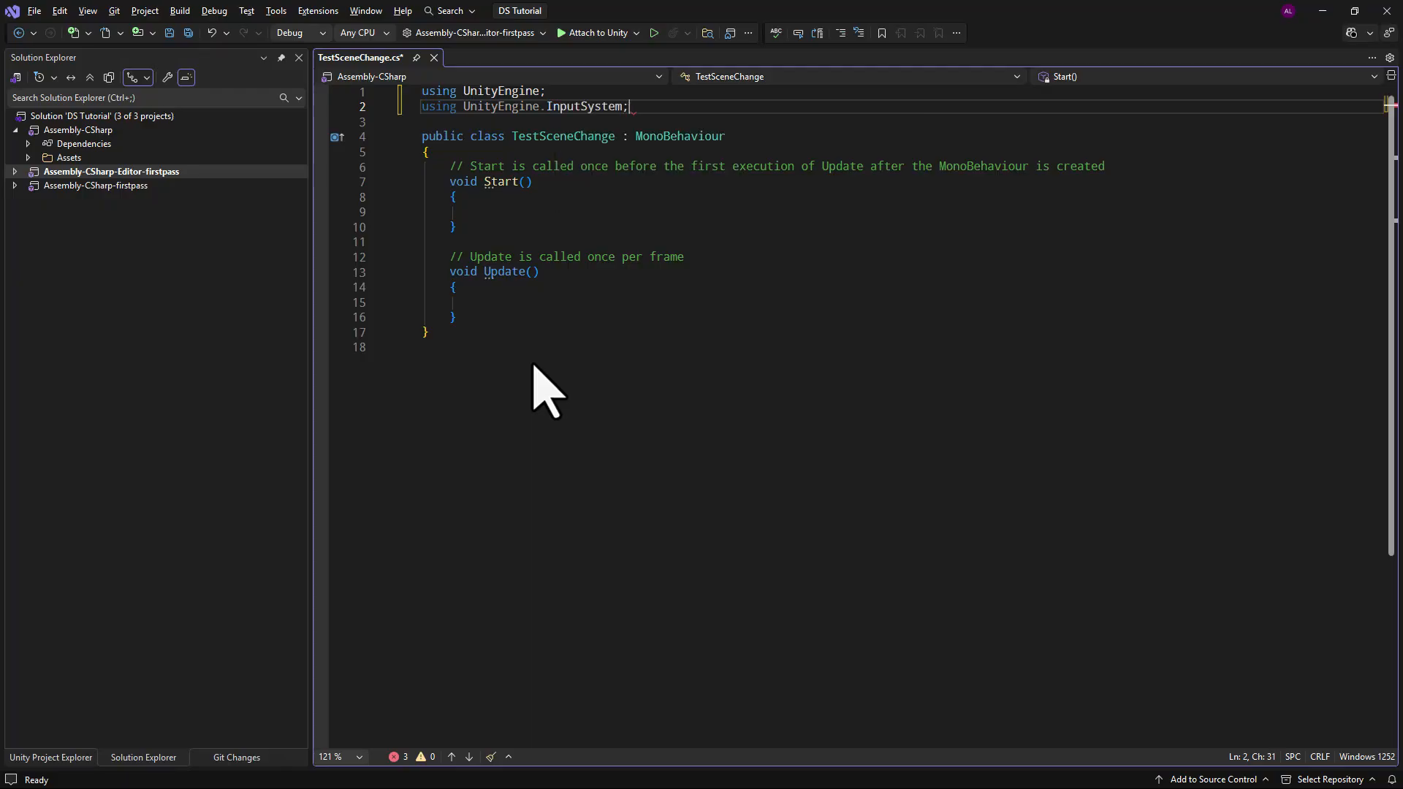
key(Return)
text(using pi)
key(Tab)
text(;)
- Delete the Start method together with the comments above Start and Update
key(Down)
key(Down)
key(Down)
key(Down)
key(shift+Down)
key(shift+Down)
key(shift+Down)
key(shift+Down)
key(shift+Down)
key(shift+Down)
key(shift+Down)
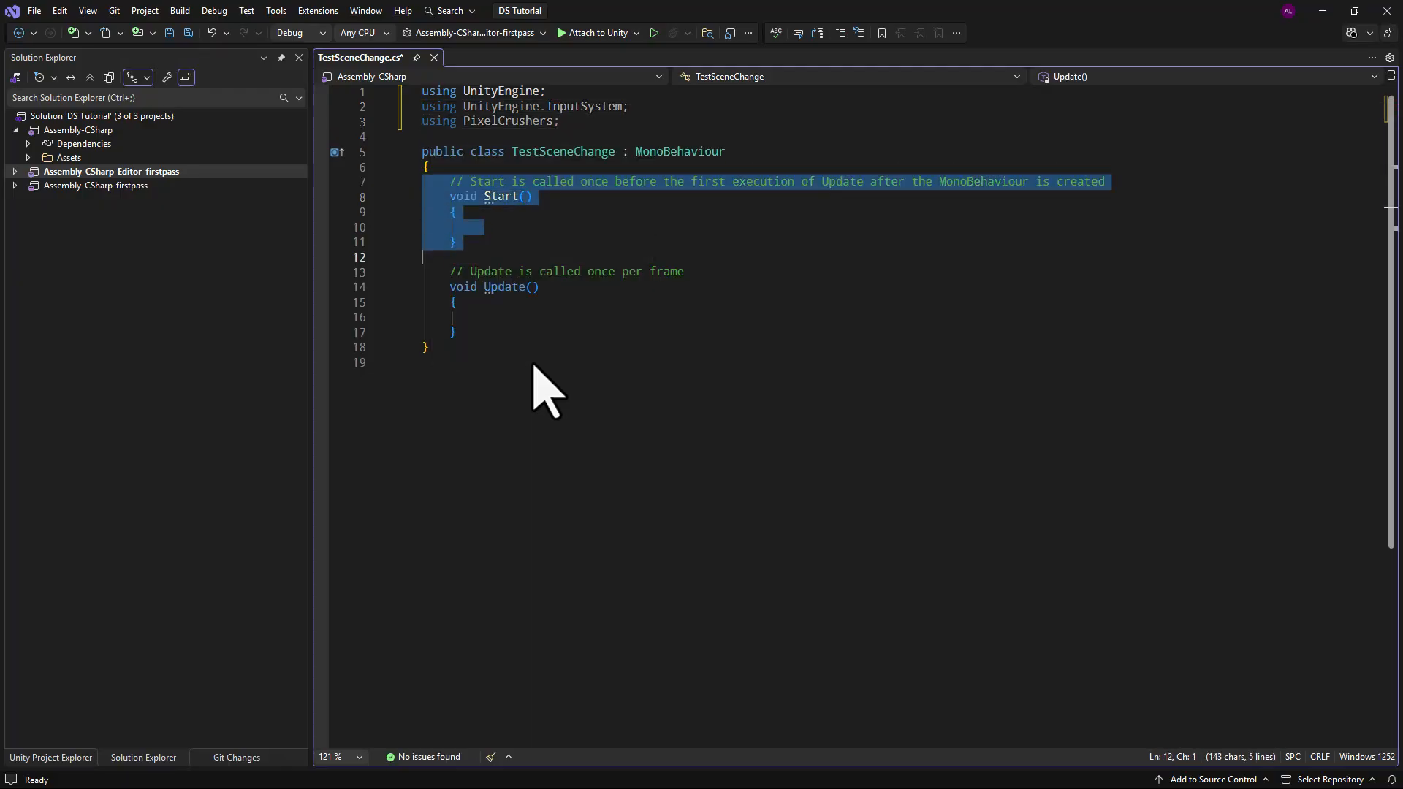
key(Delete)
- In Update, add an if block with the condition Keyboard.current.f1Key.wasPressedThisFrame
key(Down)
text(if (Keyboar)
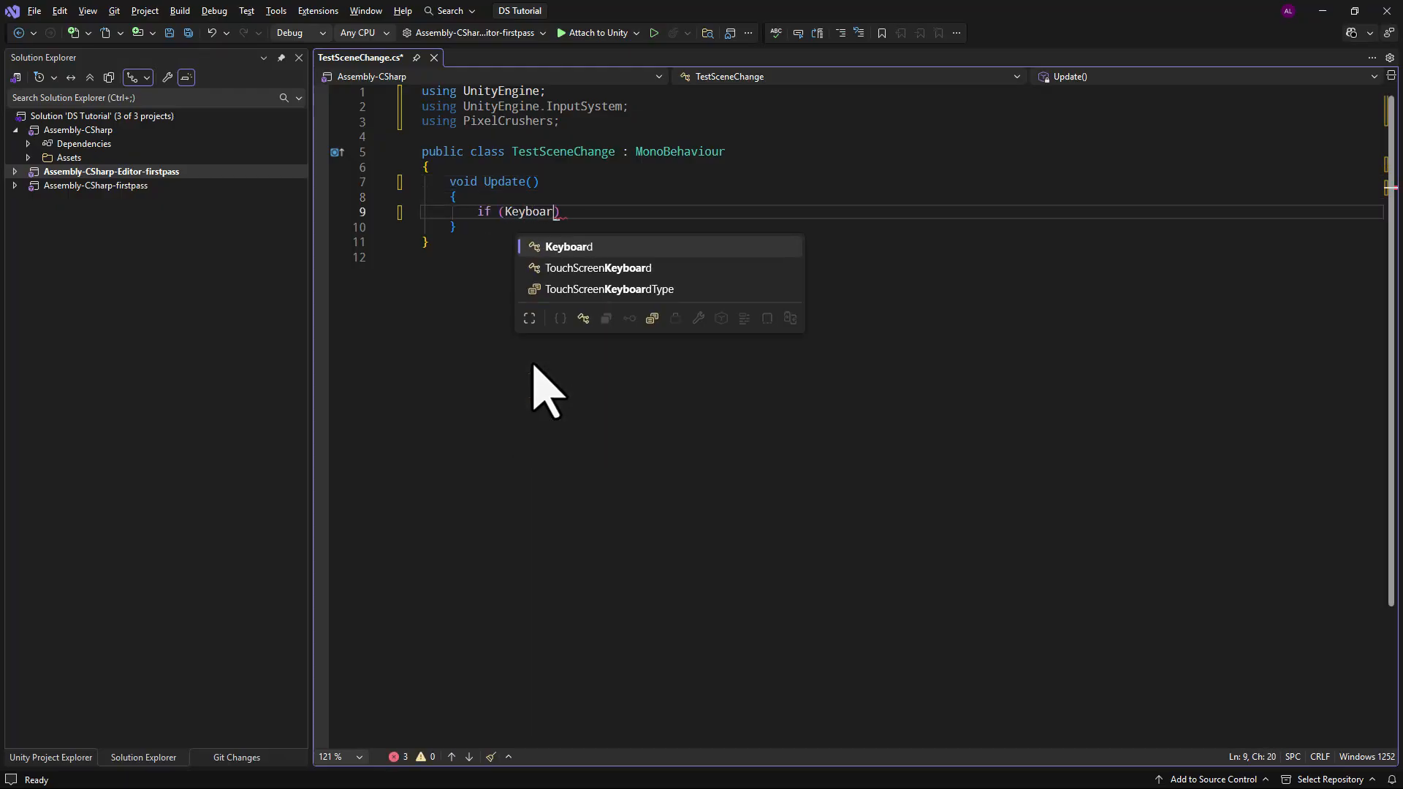
text(d.current.f1k)
text(.wasPressedThisFrame))
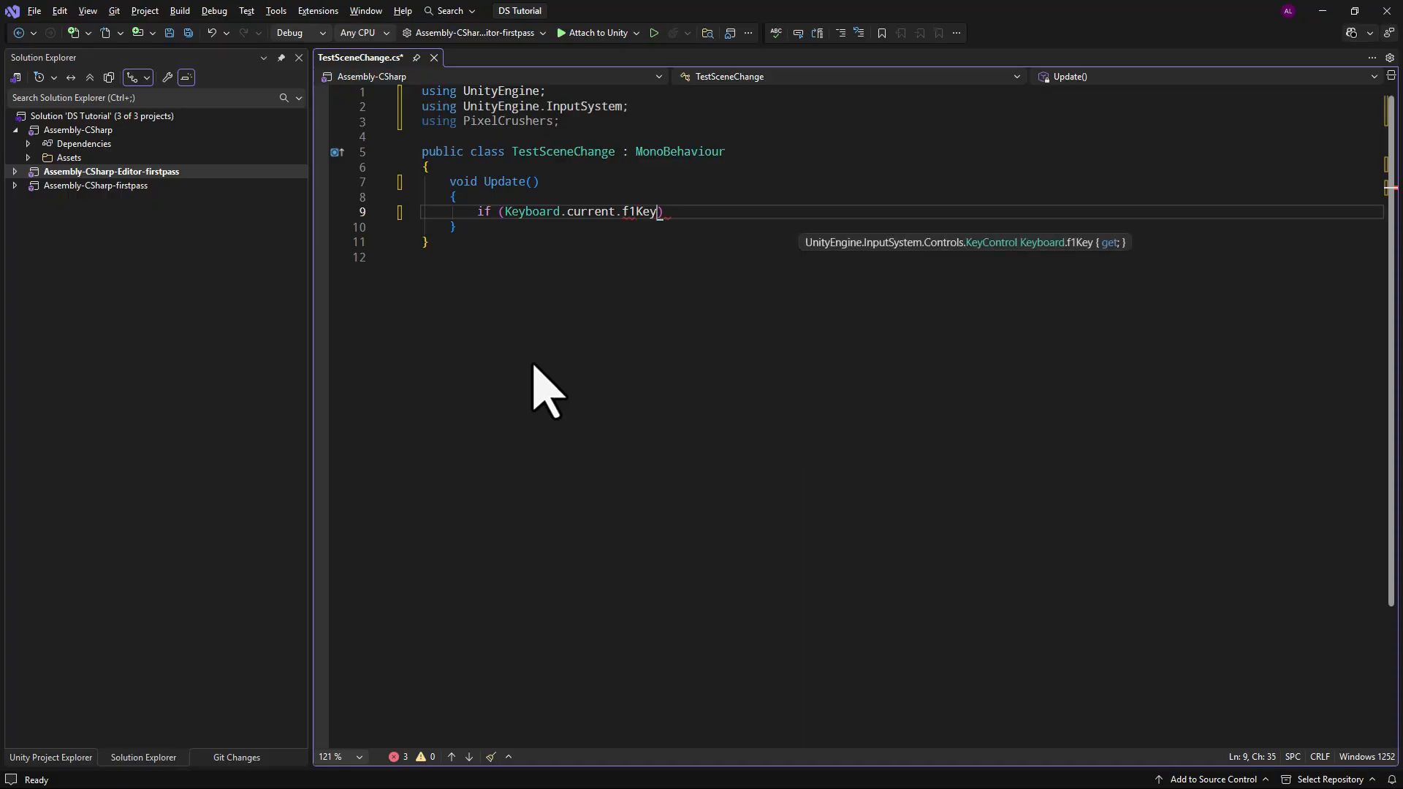
key(Return)
text({)
key(Return)
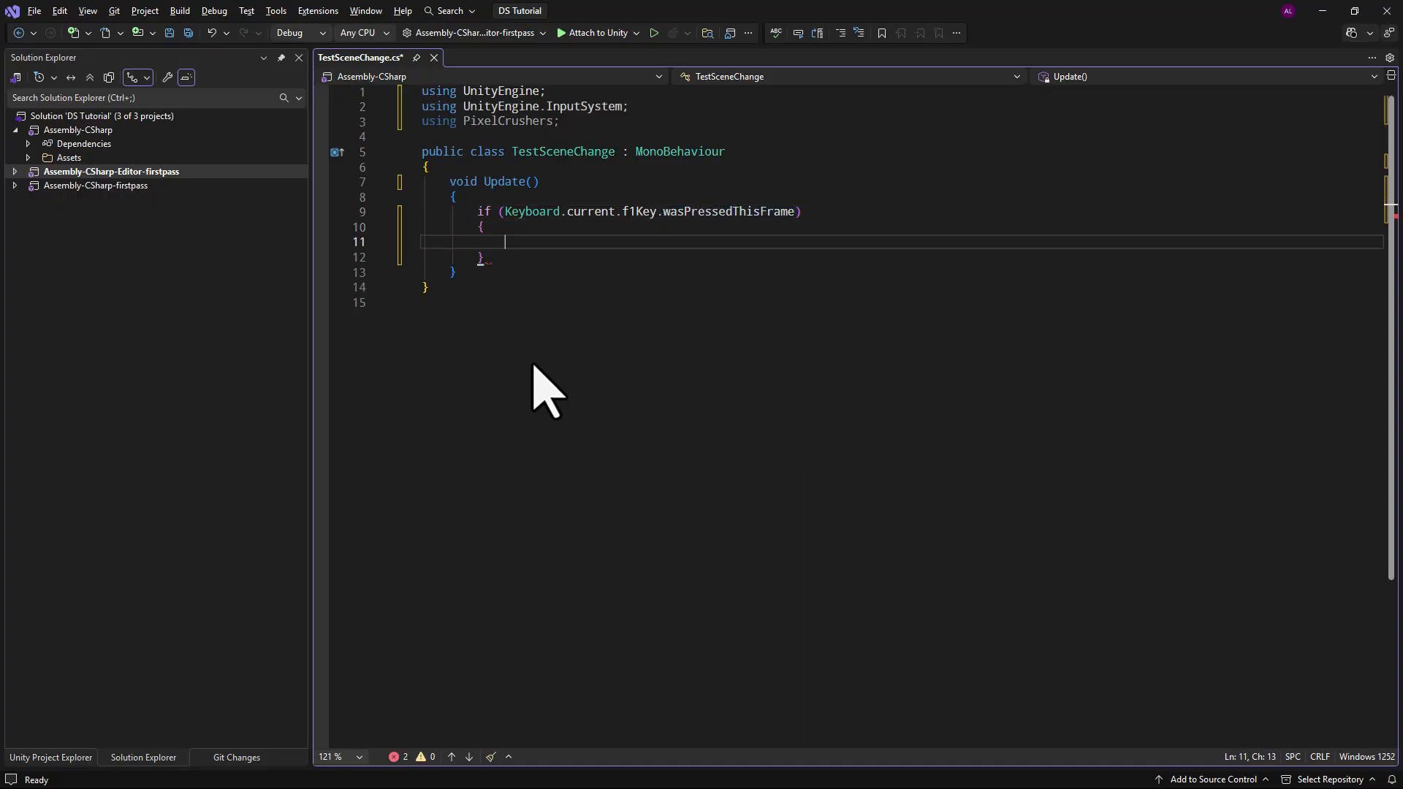
- Inside the if block, call SaveSystem.LoadScene("DemoScene2"); and save the script
text(SaveSystem)
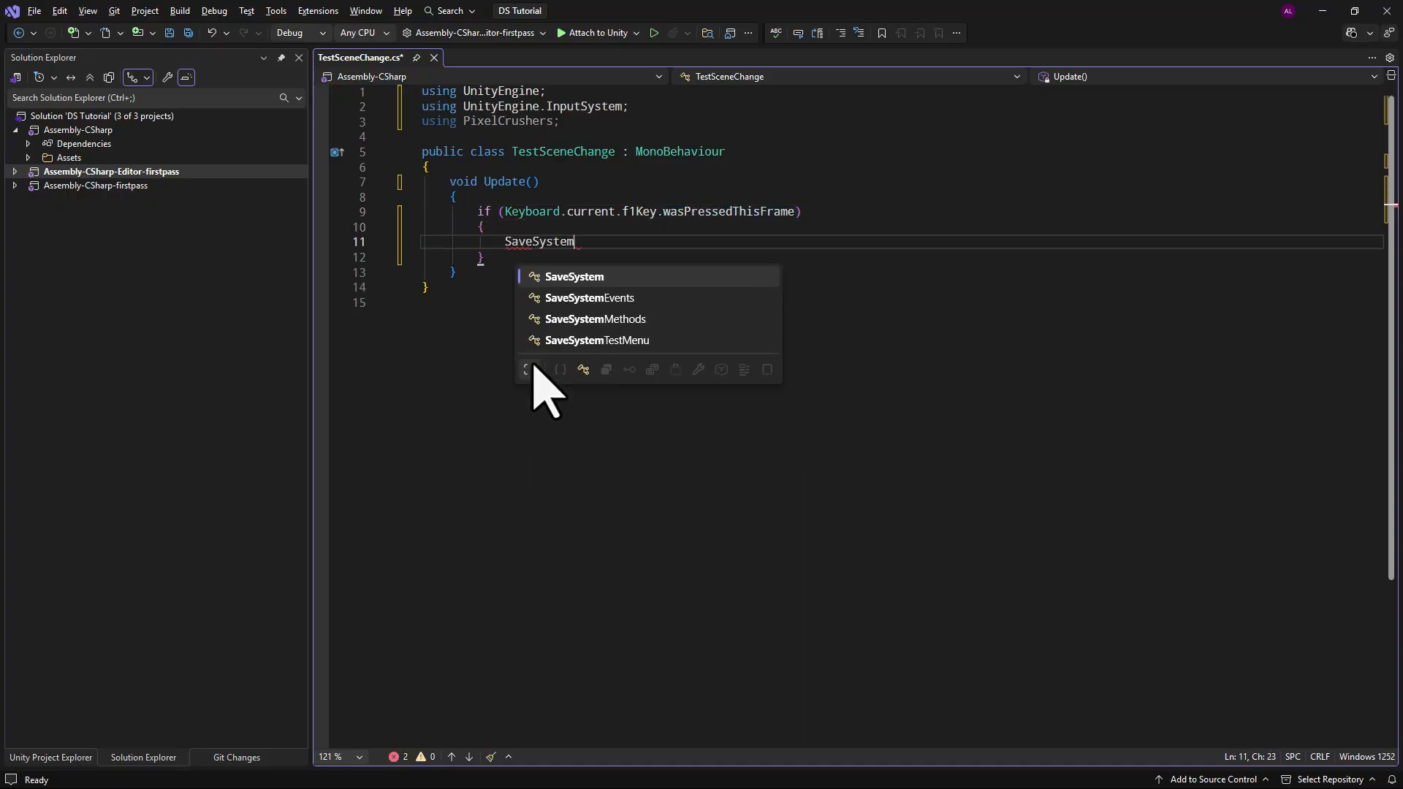
text(.LoadS)
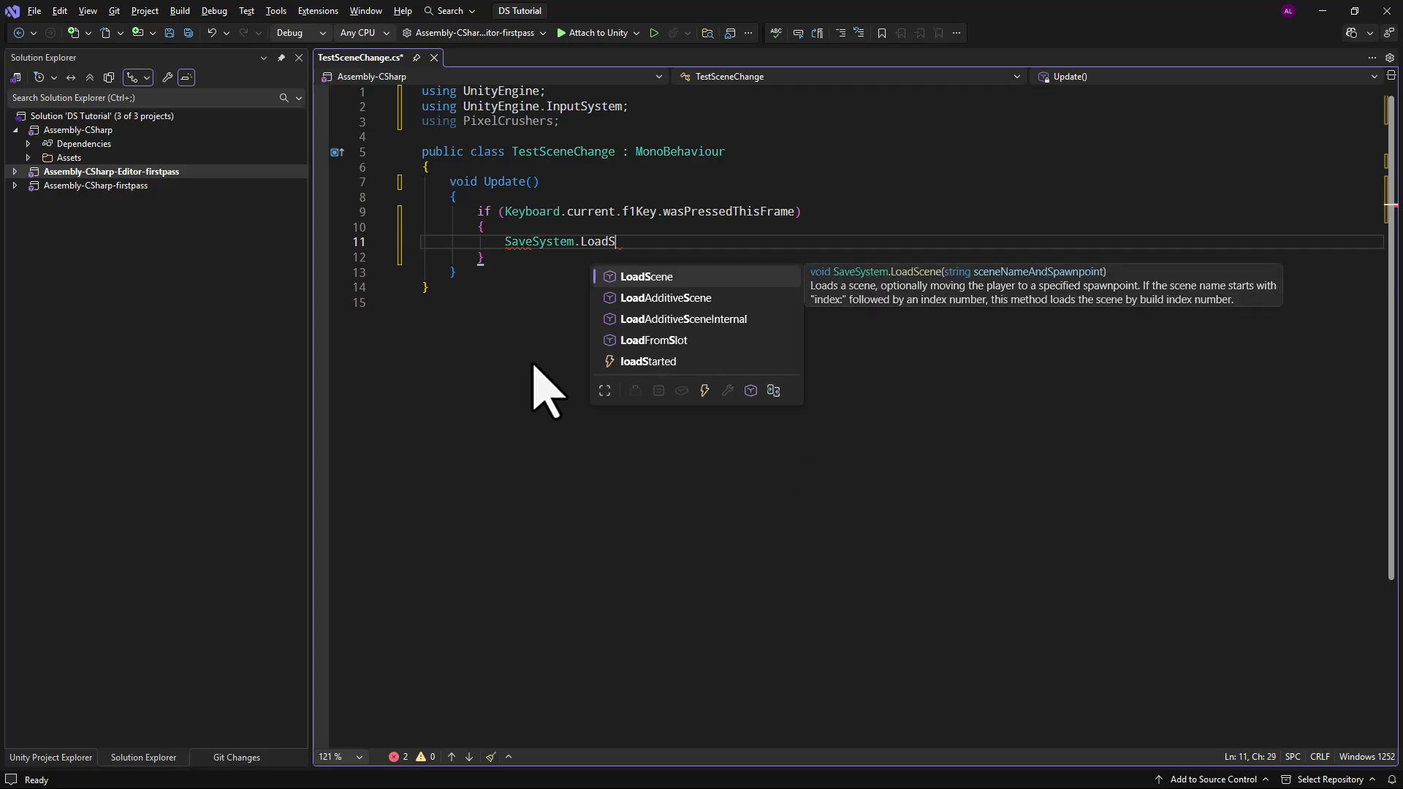
text(cene("DemoScene2");)
key(ctrl+s)
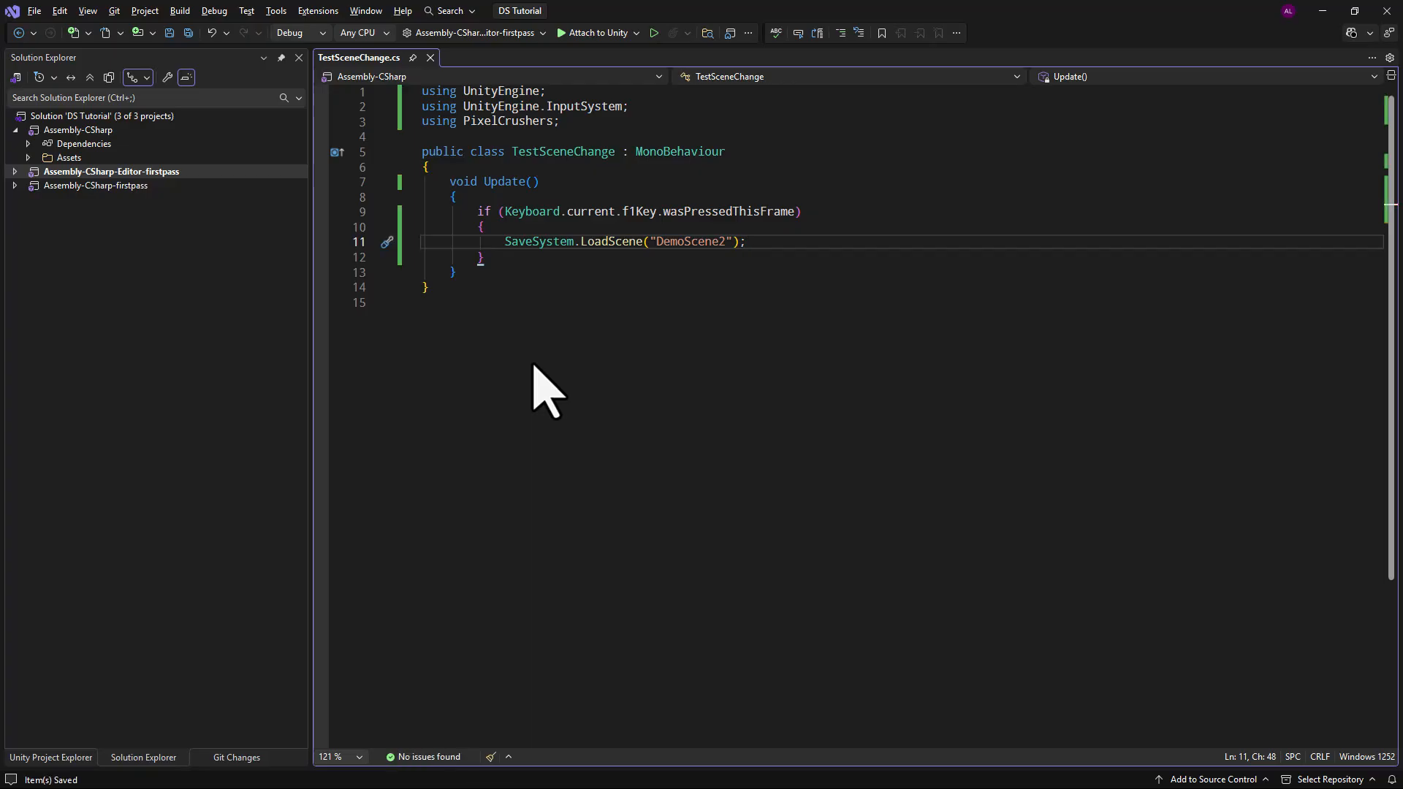
- Switch back to Unity and attach the TestSceneChange script to the Dialogue Manager object
key(alt+Tab)
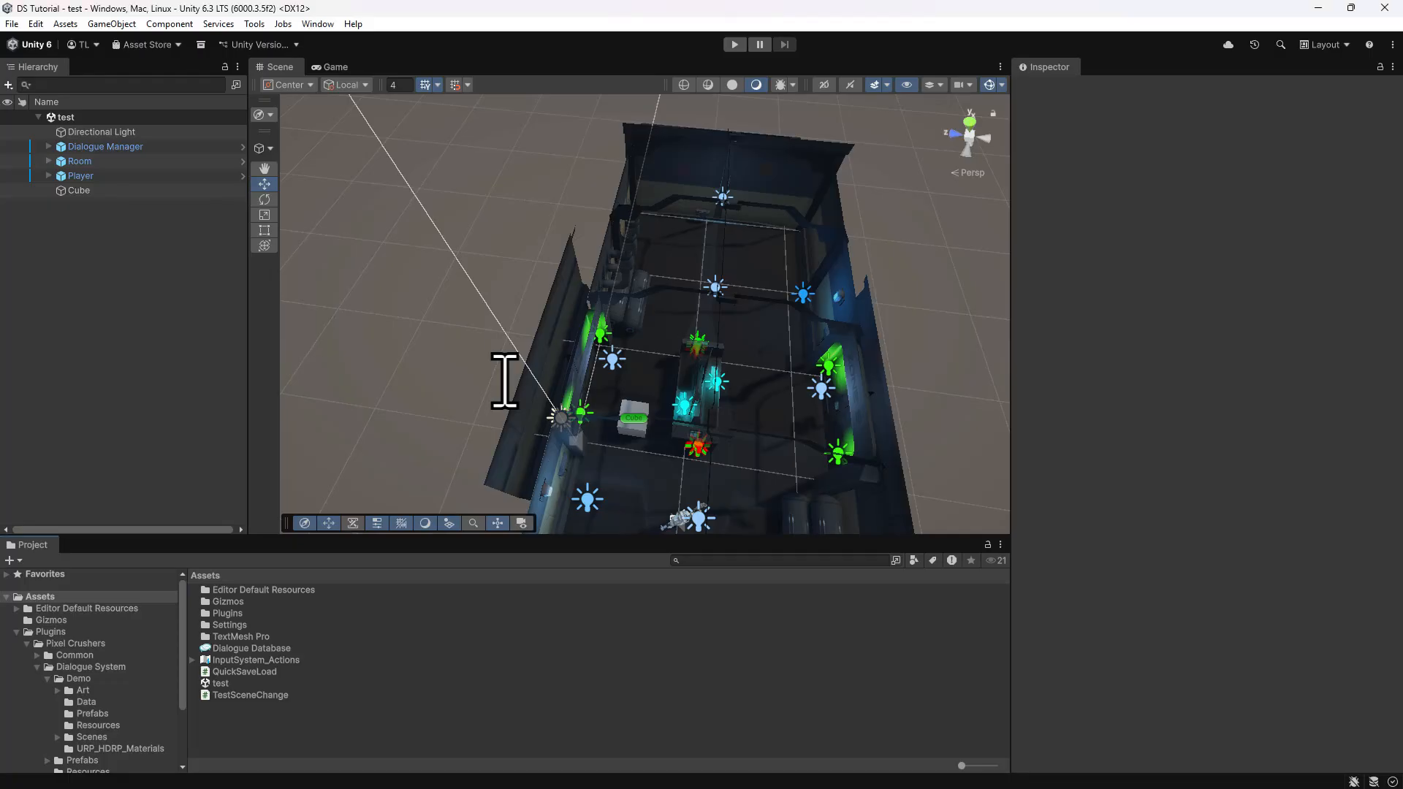
click(95, 146)
drag(244, 695, 1077, 696)
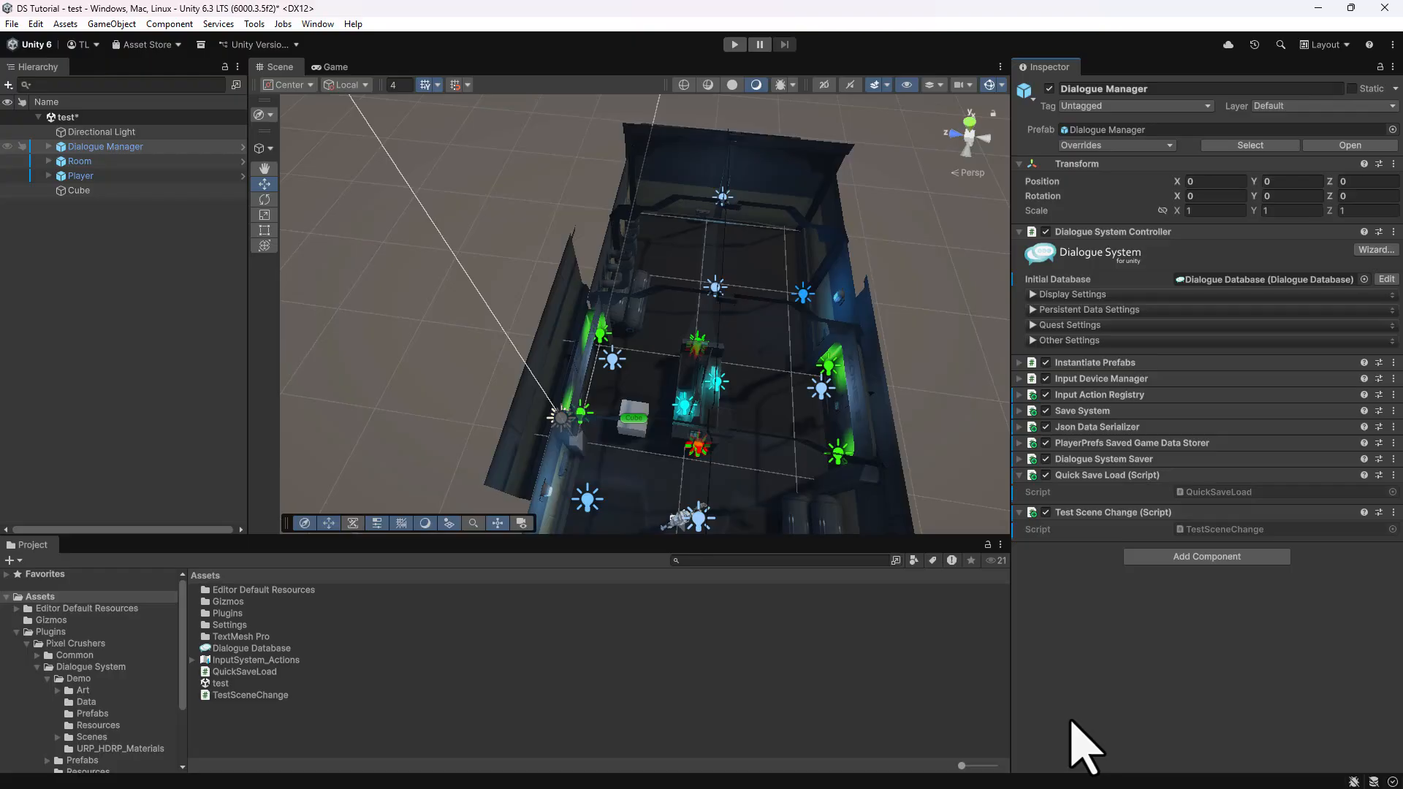
- Check the build profile's scene list for DemoScene2, and play-test the F1 scene change
key(ctrl+shift+b)
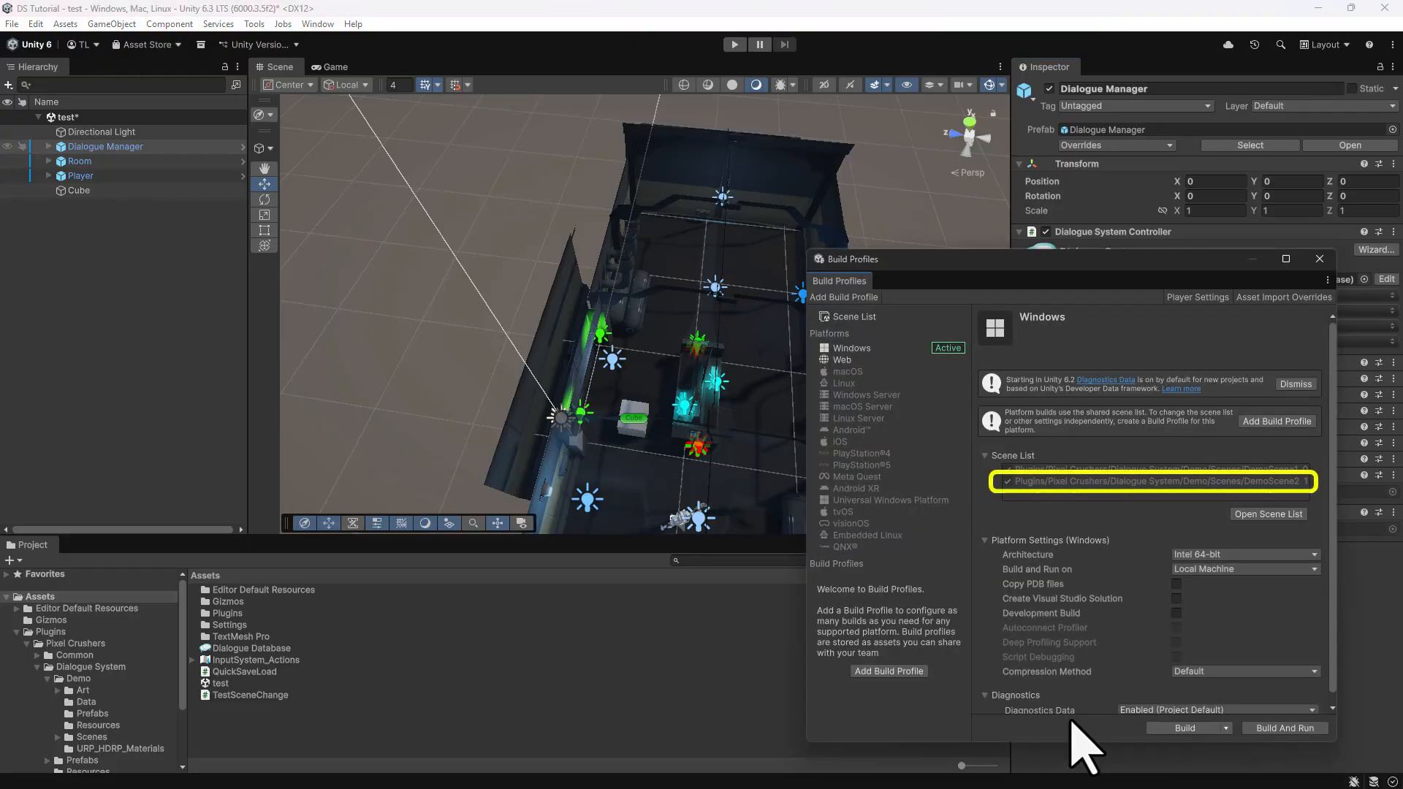
click(1320, 258)
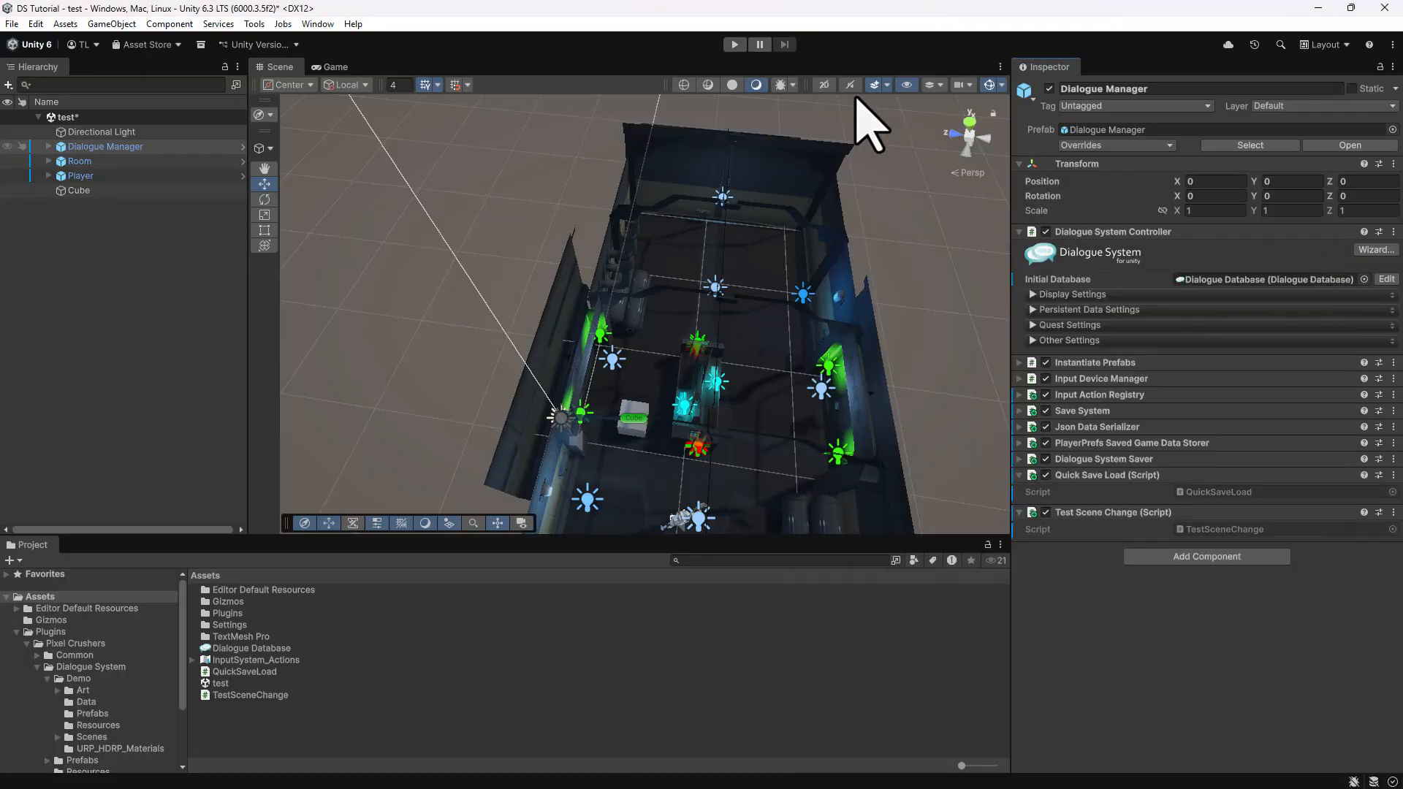
click(734, 45)
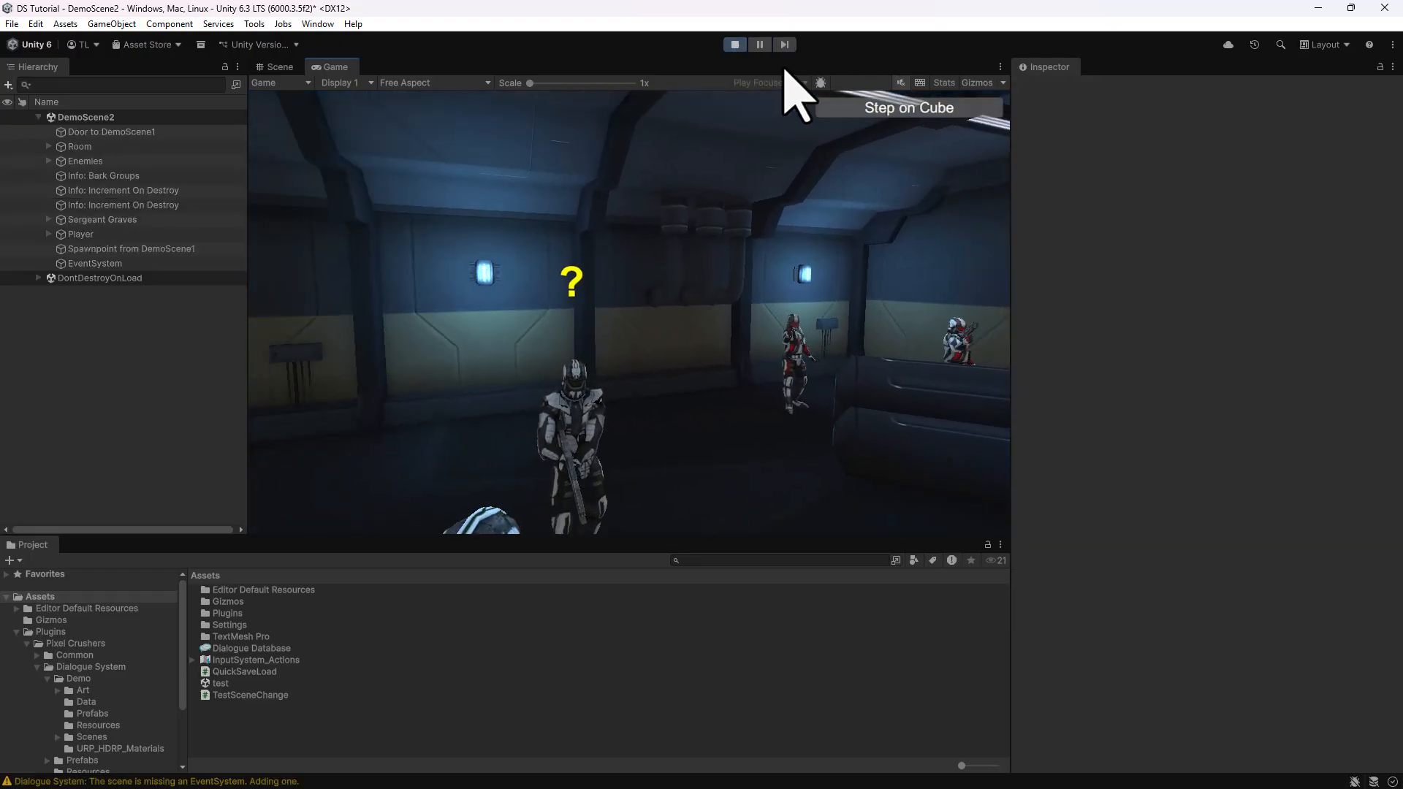
click(735, 45)
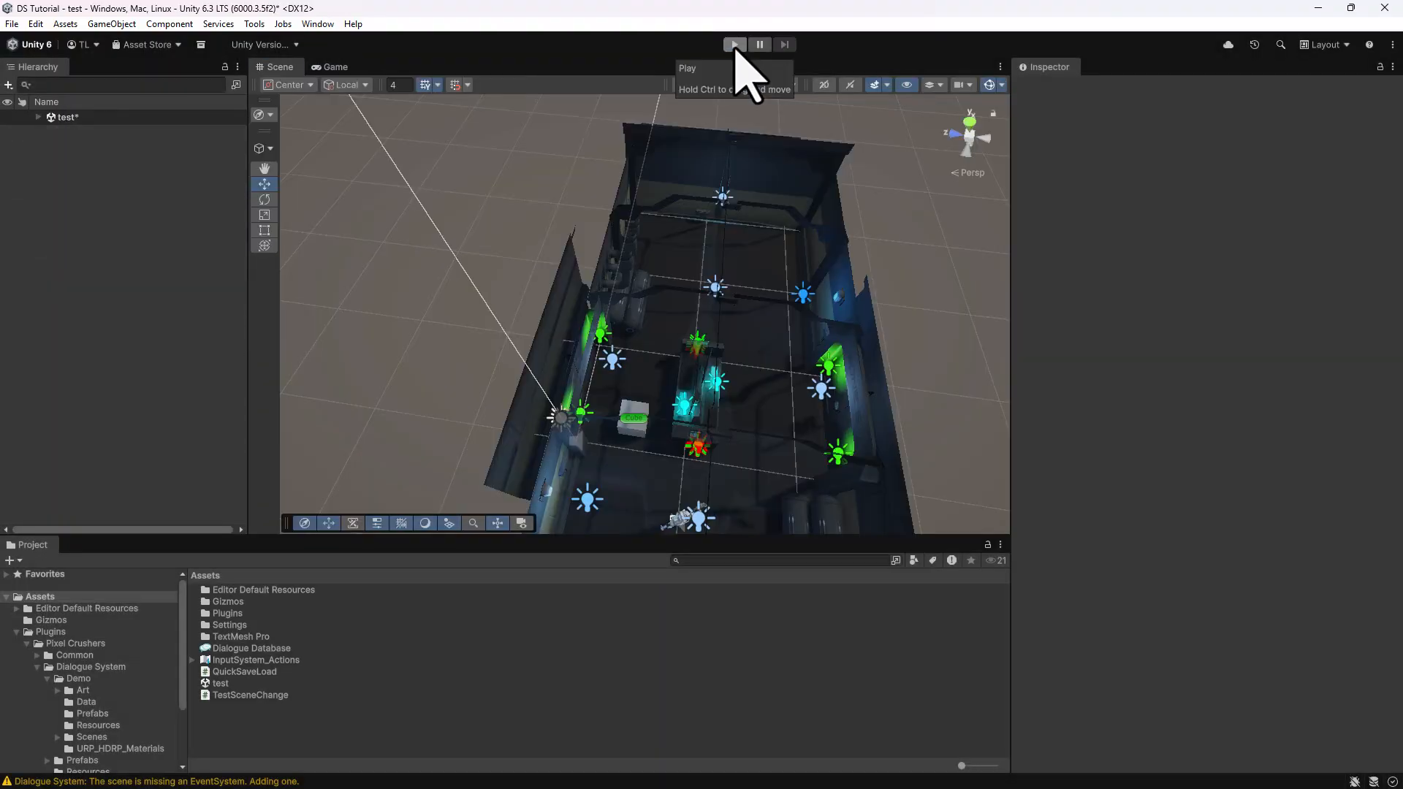
- Open DemoScene2 from the Demo/Scenes folder, saving the test scene's changes, and inspect the Player's Position Saver component
click(92, 737)
double_click(261, 614)
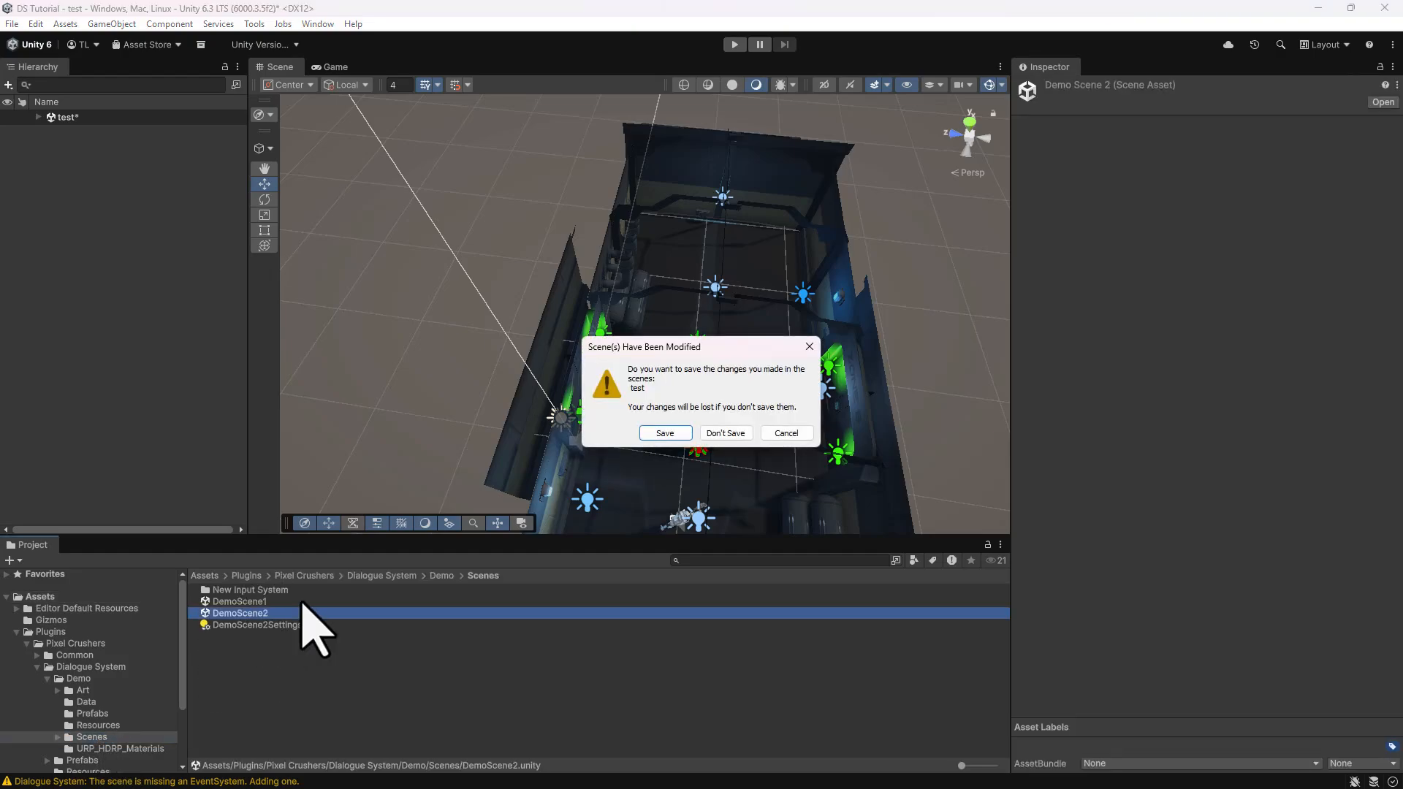
click(664, 432)
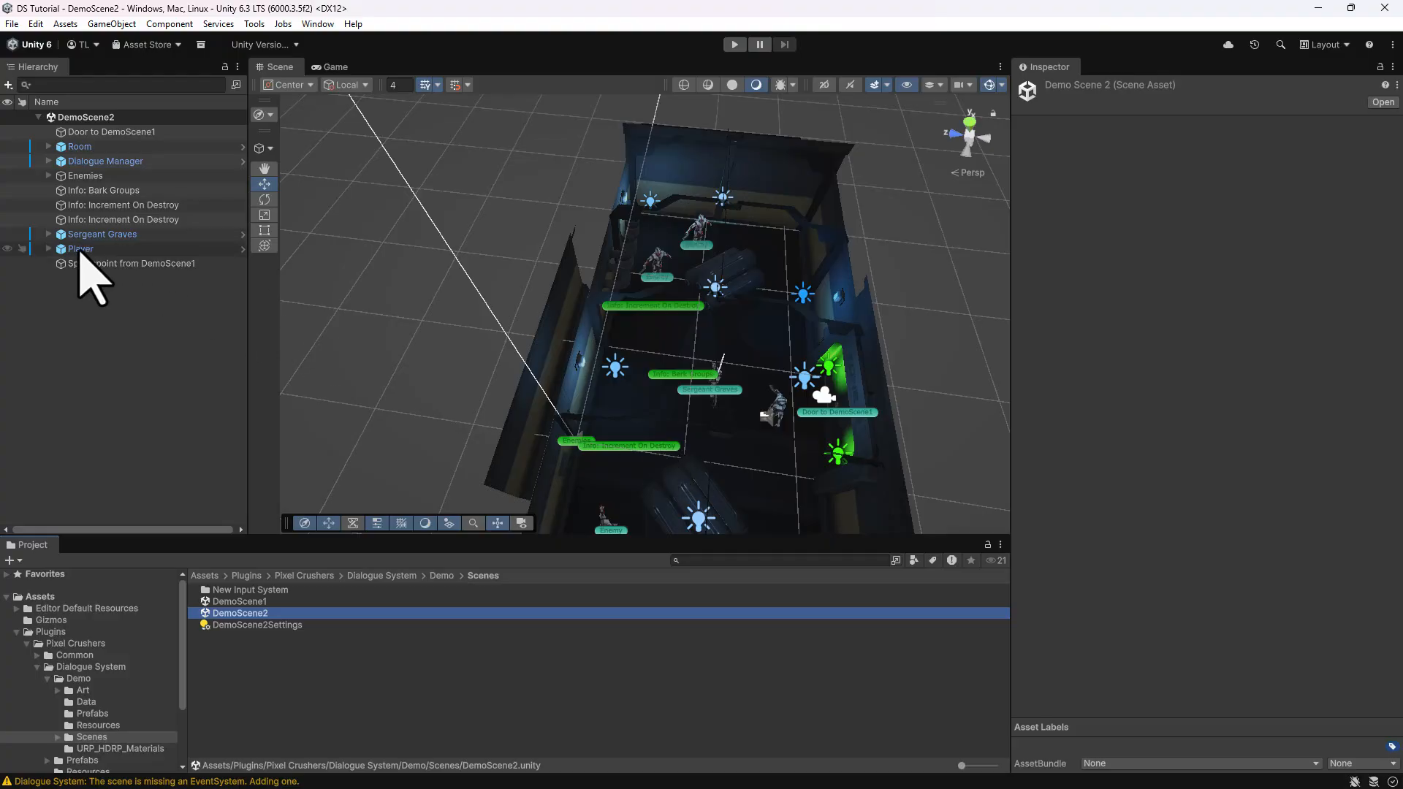
click(80, 248)
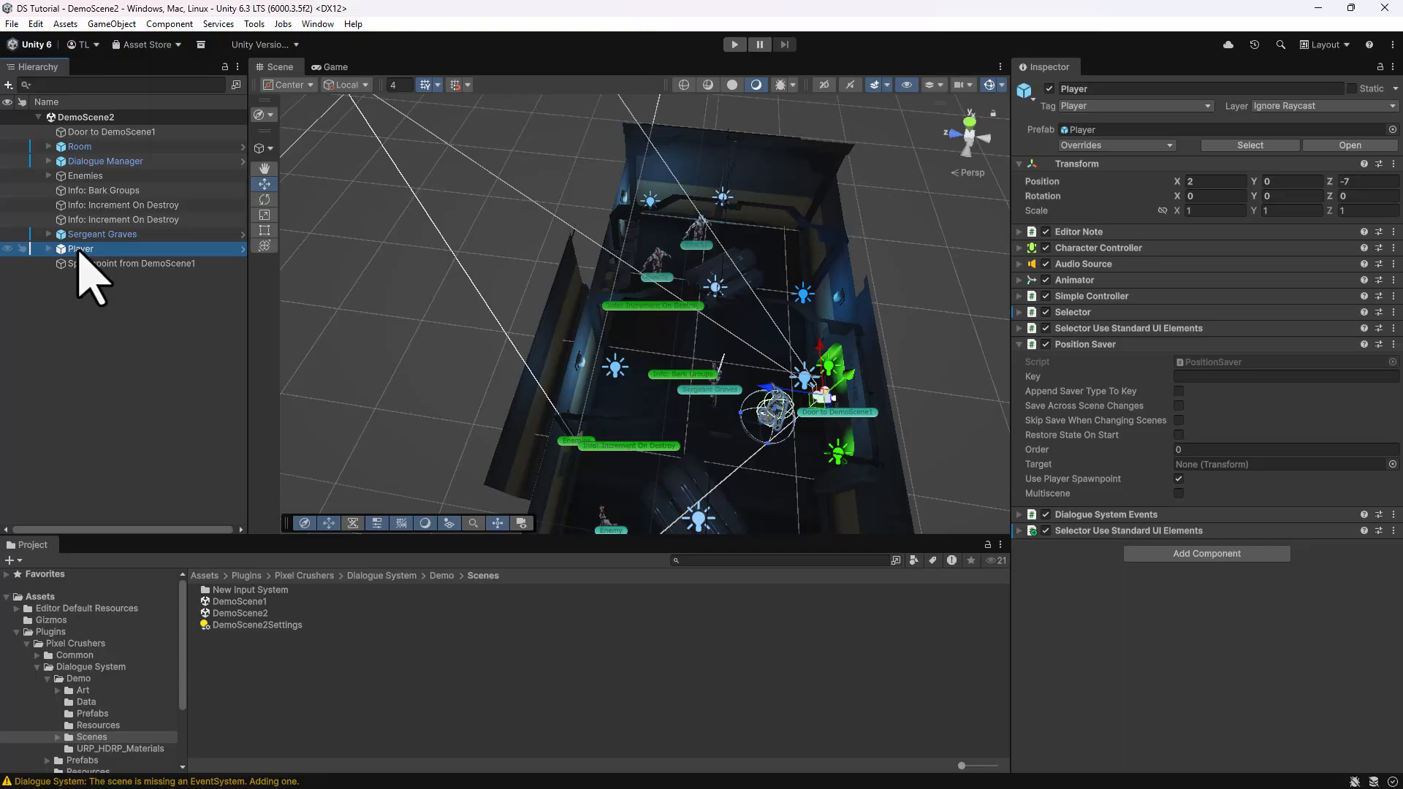
- Create an empty GameObject in DemoScene2 and name it Spawnpoint2
click(115, 23)
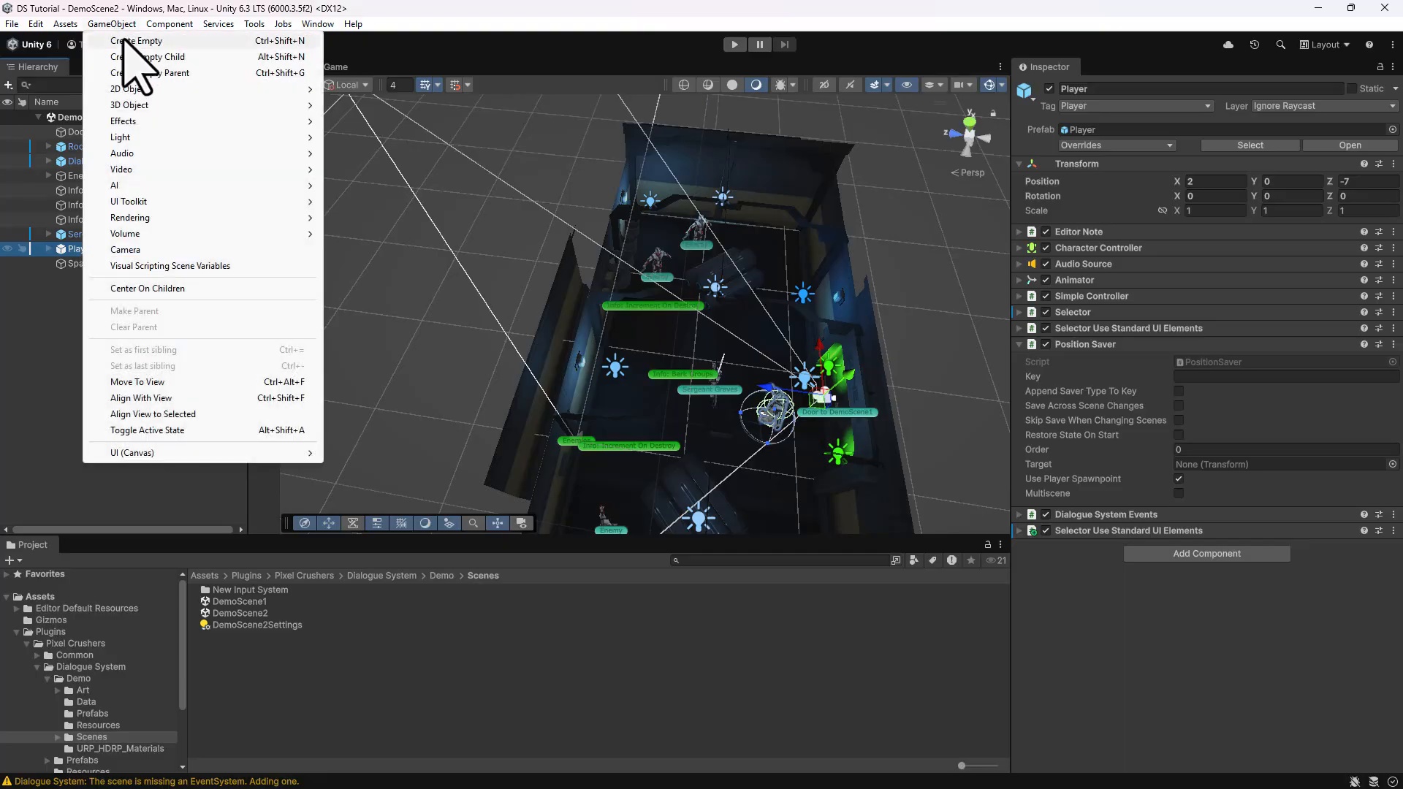
click(124, 40)
text(Spawnpoint2)
key(Return)
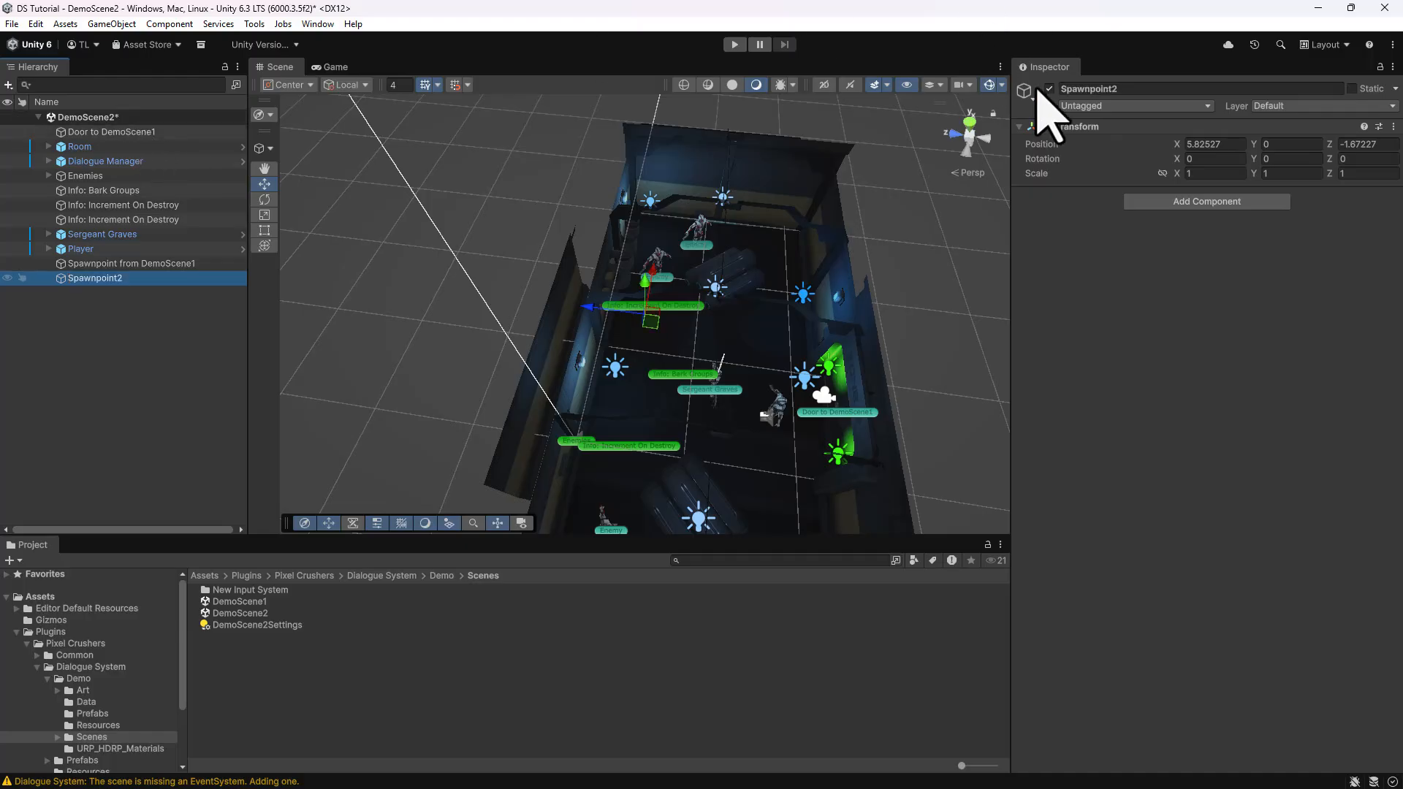
- Move Spawnpoint2 to about X 4.3, Z -3.16 and rotate it to about 31.8 degrees around Y
click(652, 322)
drag(651, 322, 630, 398)
key(e)
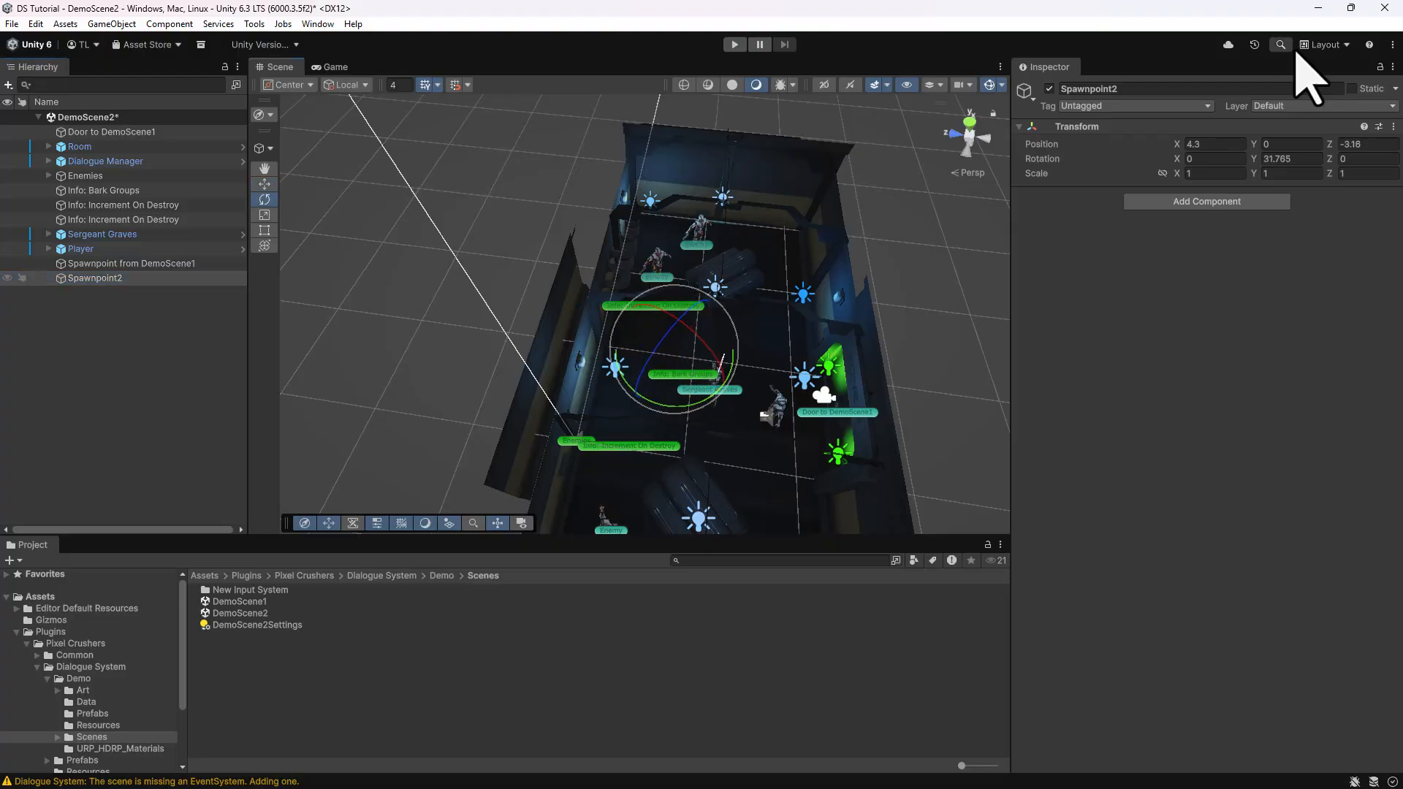
- Open the test scene from the Assets folder and open the TestSceneChange script for editing
click(41, 597)
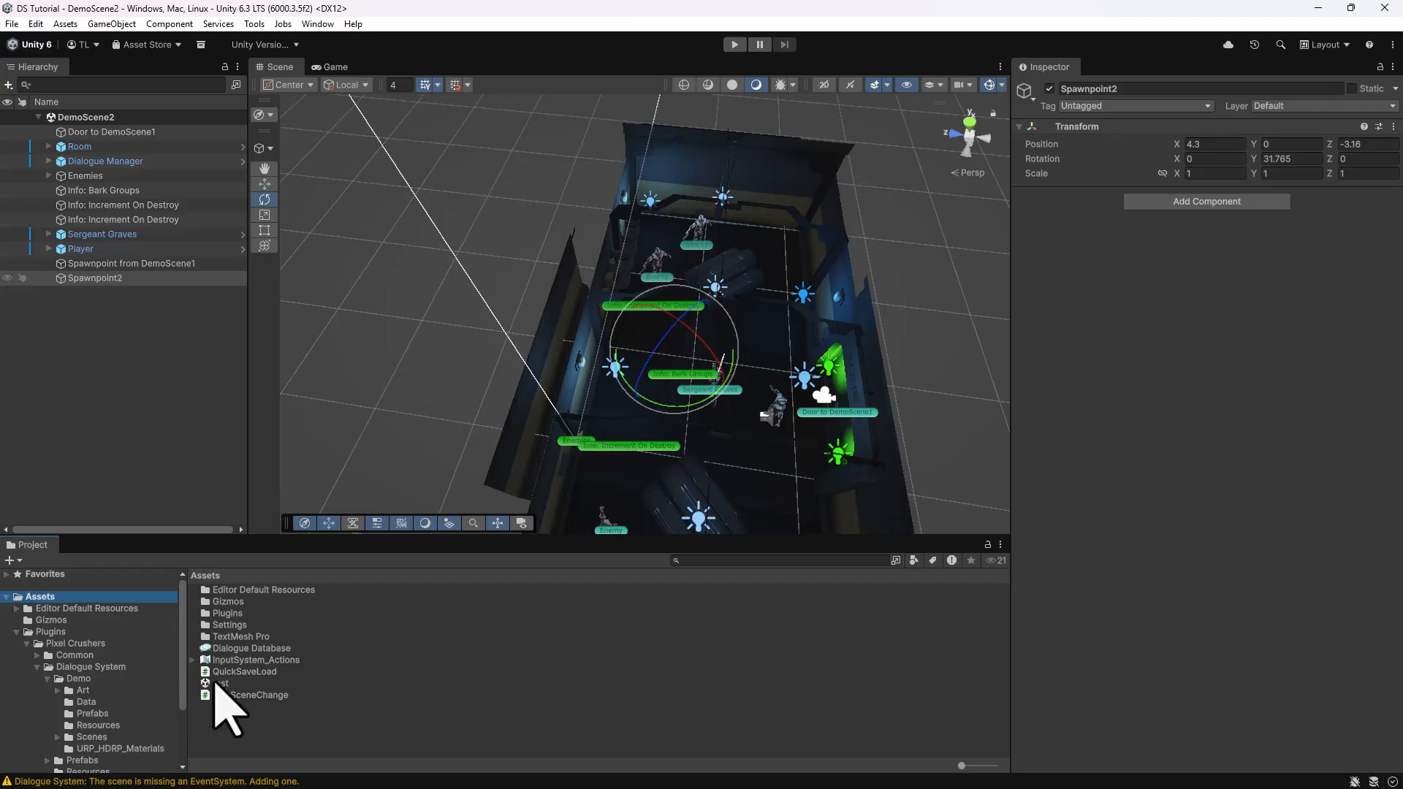
double_click(219, 684)
double_click(229, 695)
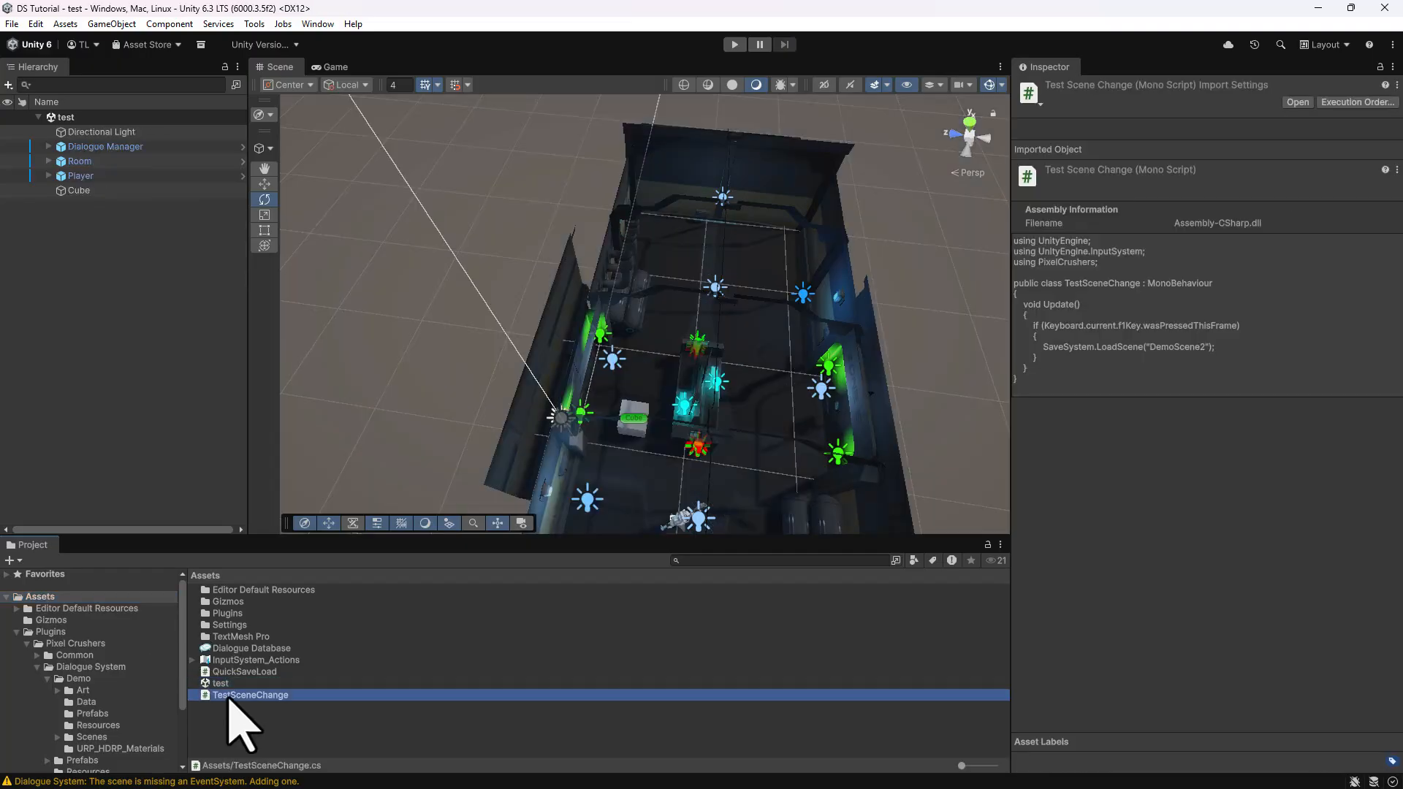
- Extend the LoadScene argument to "DemoScene2@Spawnpoint2" and save the script
key(Left)
key(Left)
key(Left)
text(@Spawnpoint2)
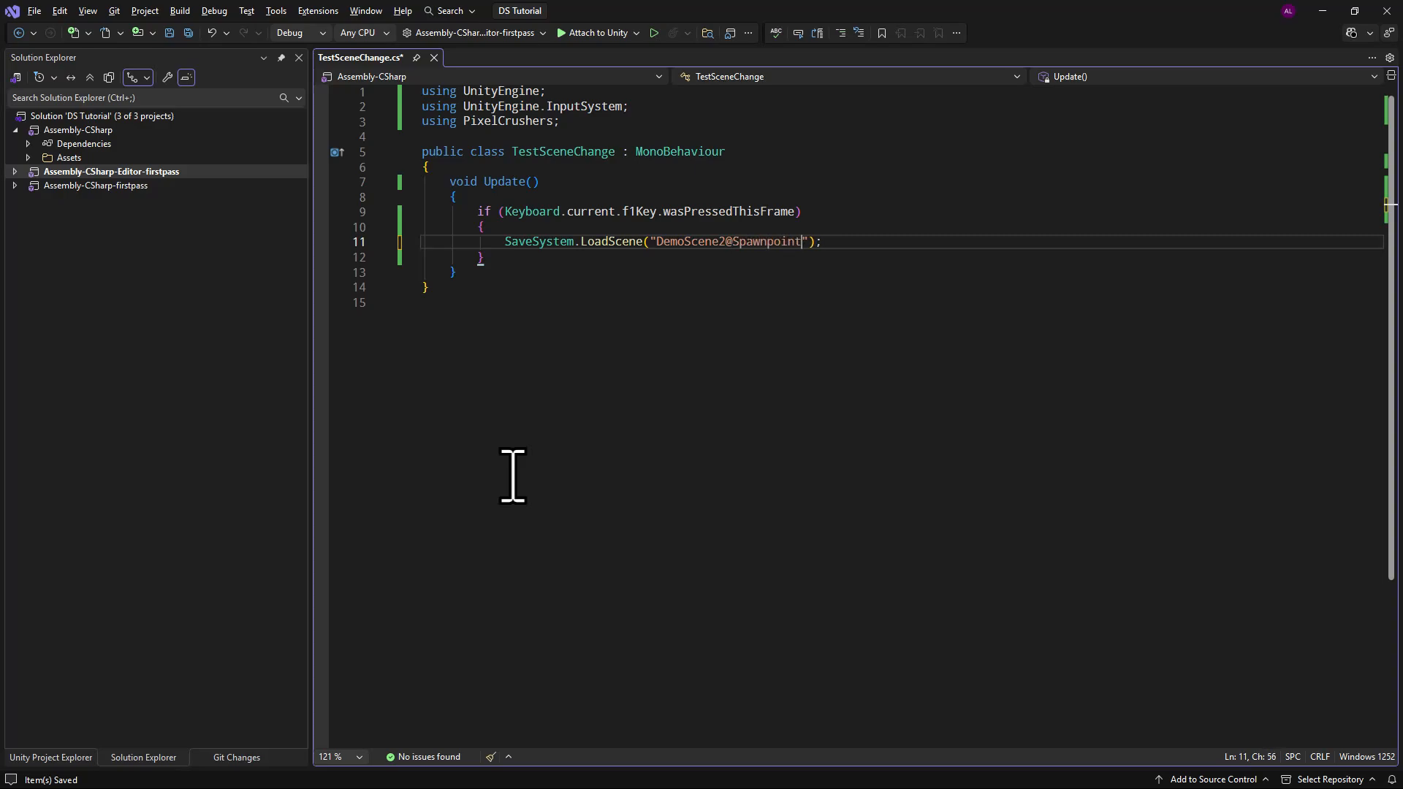
key(ctrl+s)
- Switch back to Unity and play-test the scene change to Spawnpoint2 in DemoScene2
key(alt+Tab)
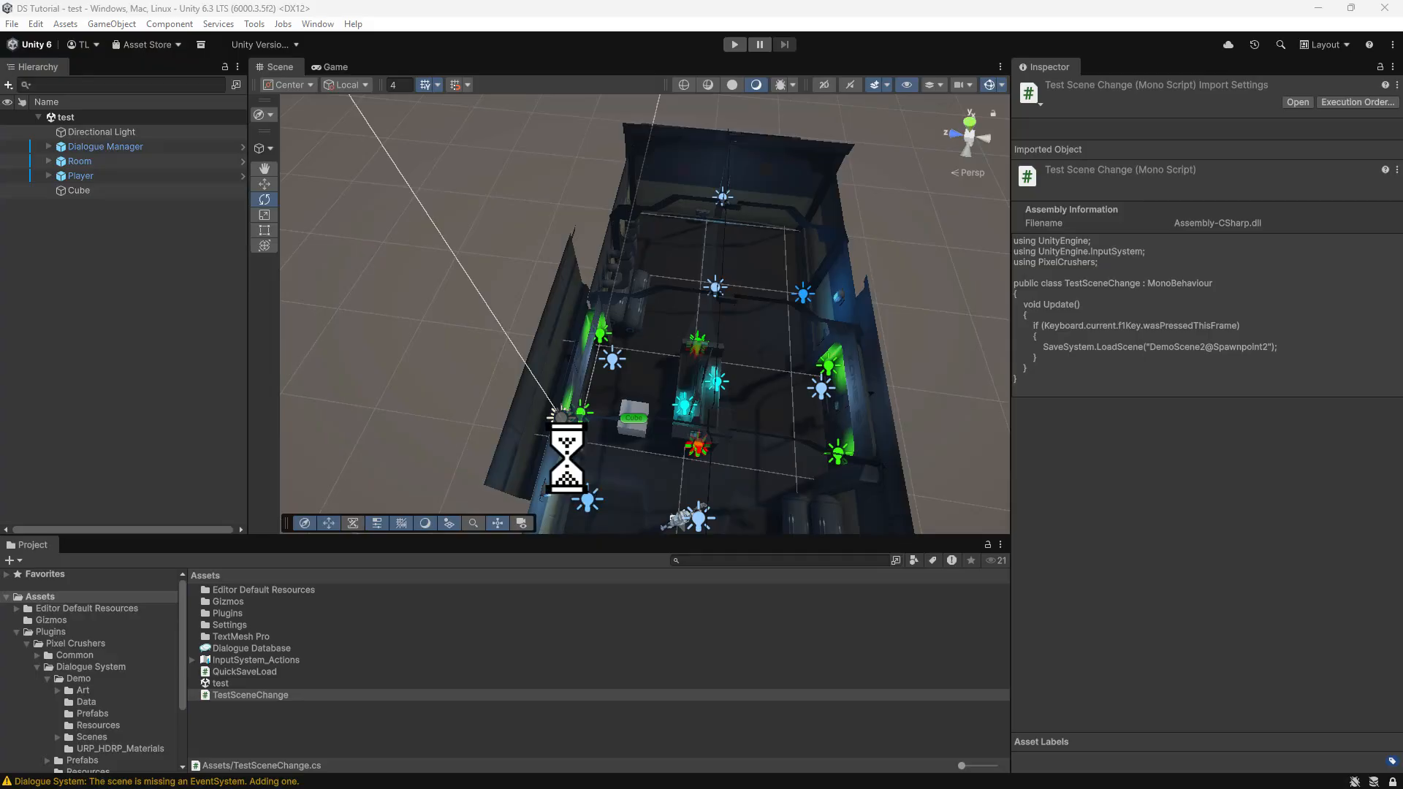
click(735, 45)
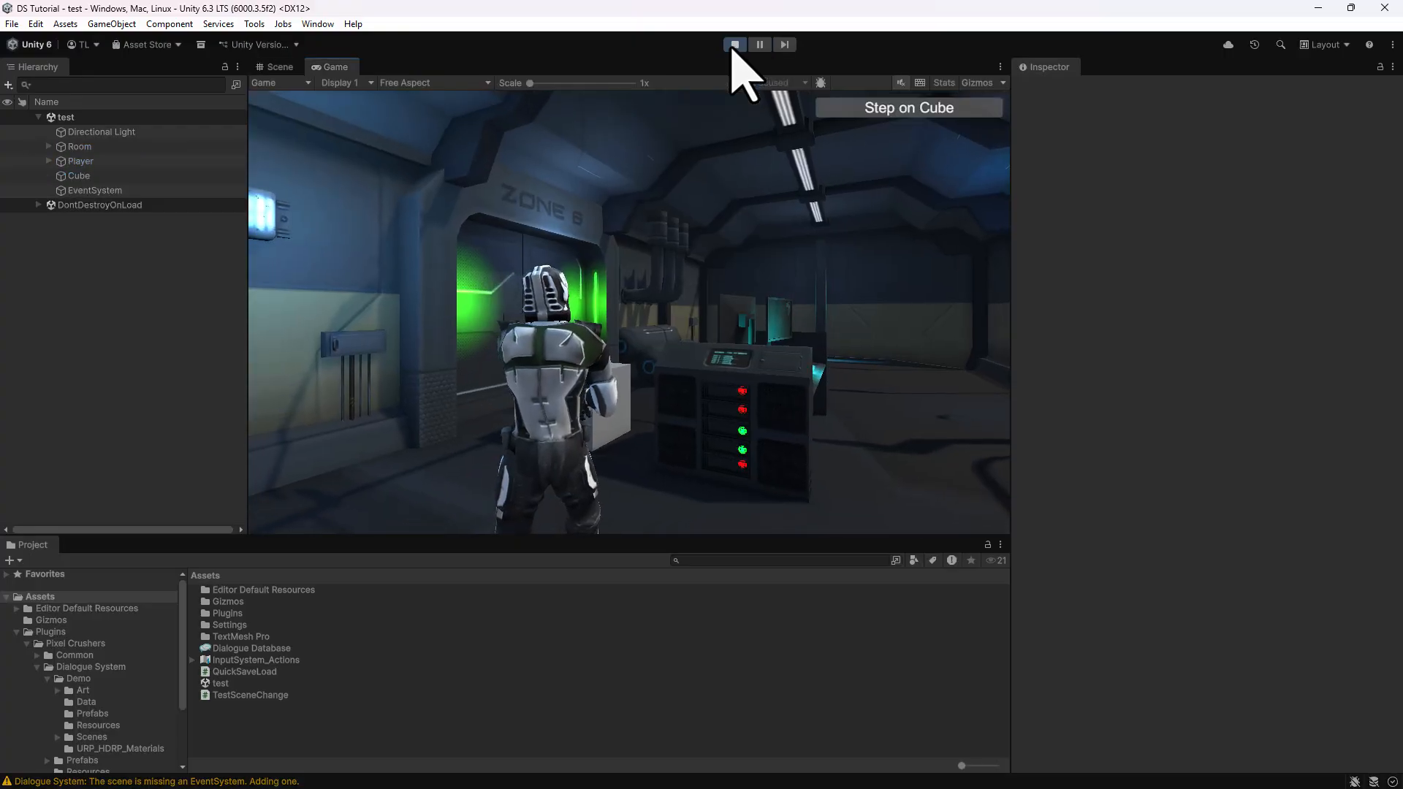
key(w)
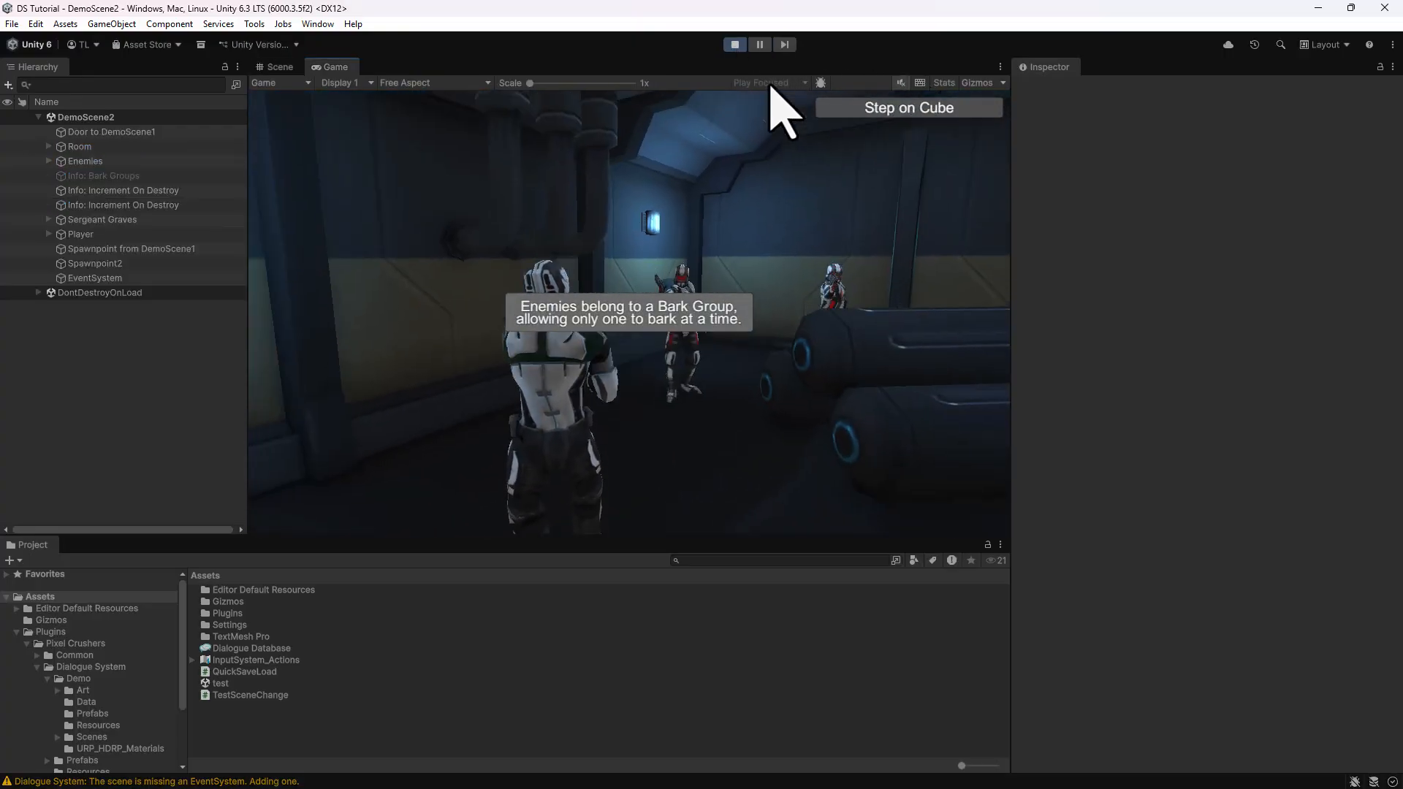
click(735, 45)
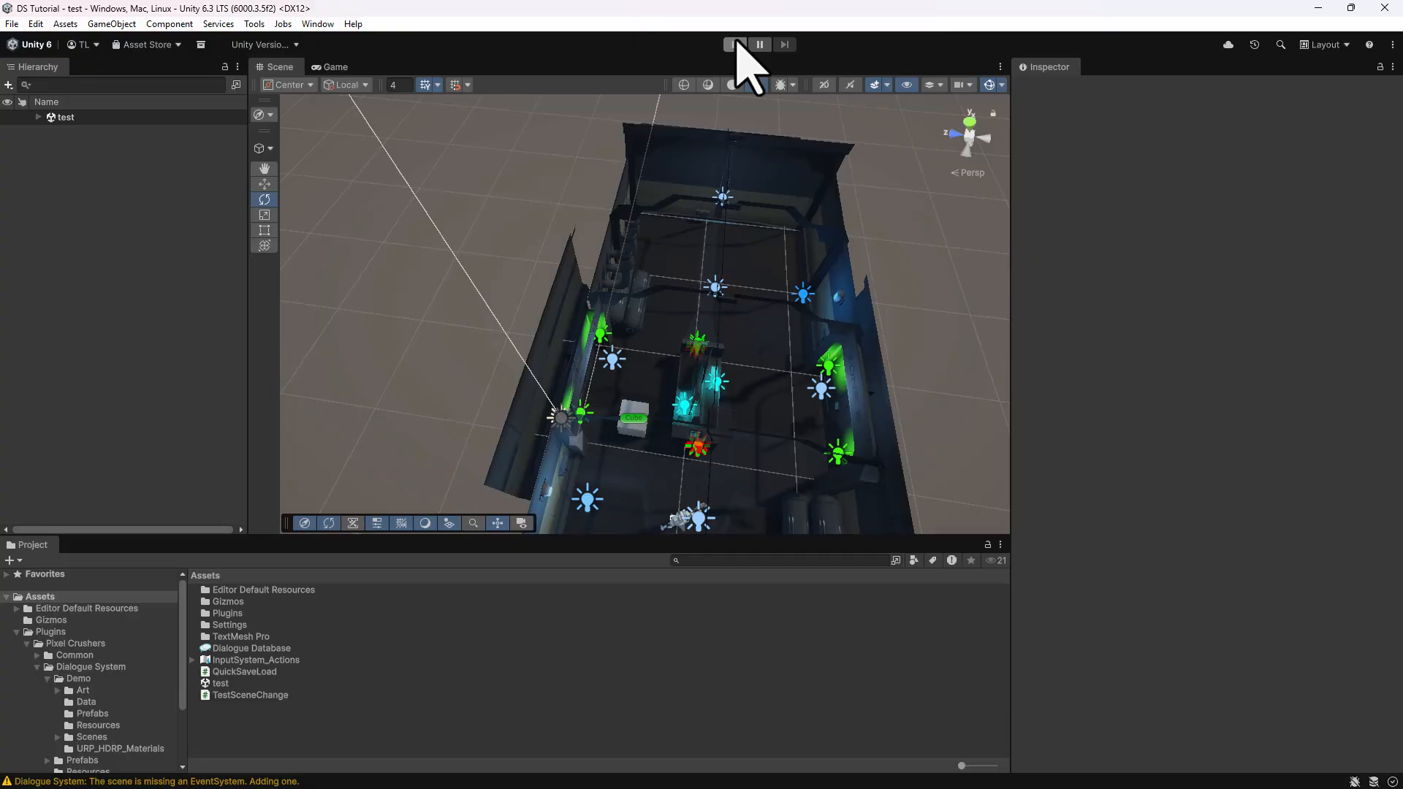
- Place the Private Hart prefab in the test scene at about X 2.4, Z -7.1 and add a Sphere Collider component to it
click(93, 714)
drag(234, 639, 774, 420)
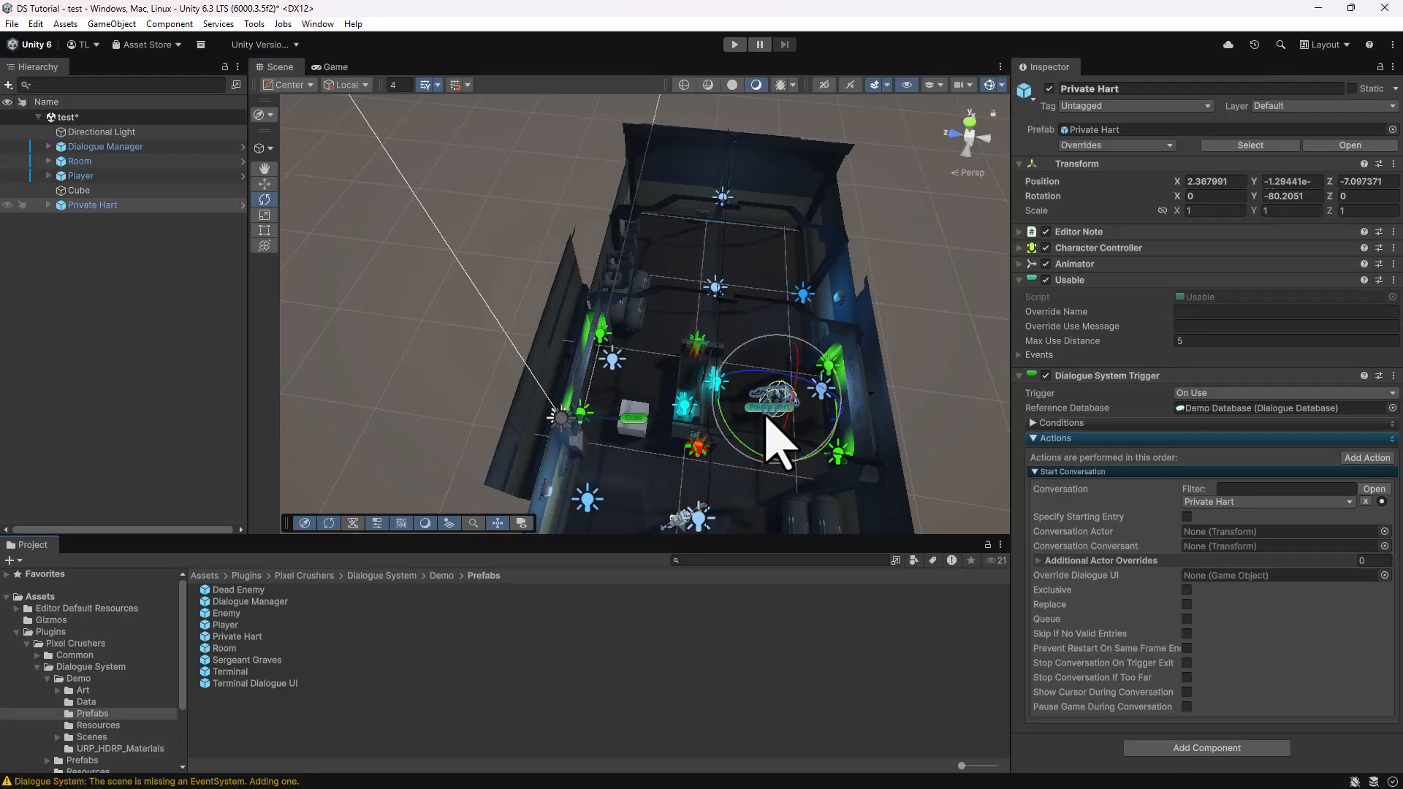
click(1207, 749)
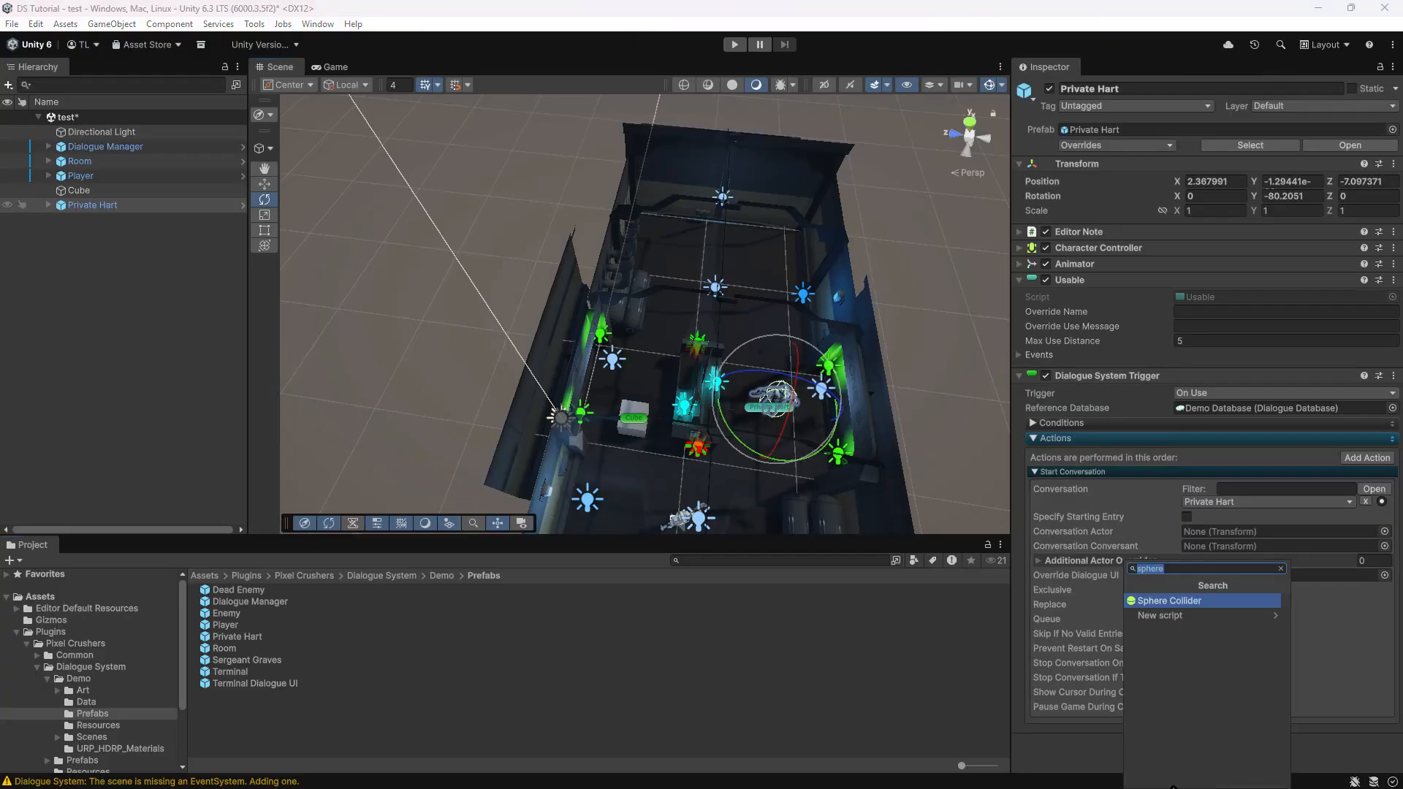
click(1169, 600)
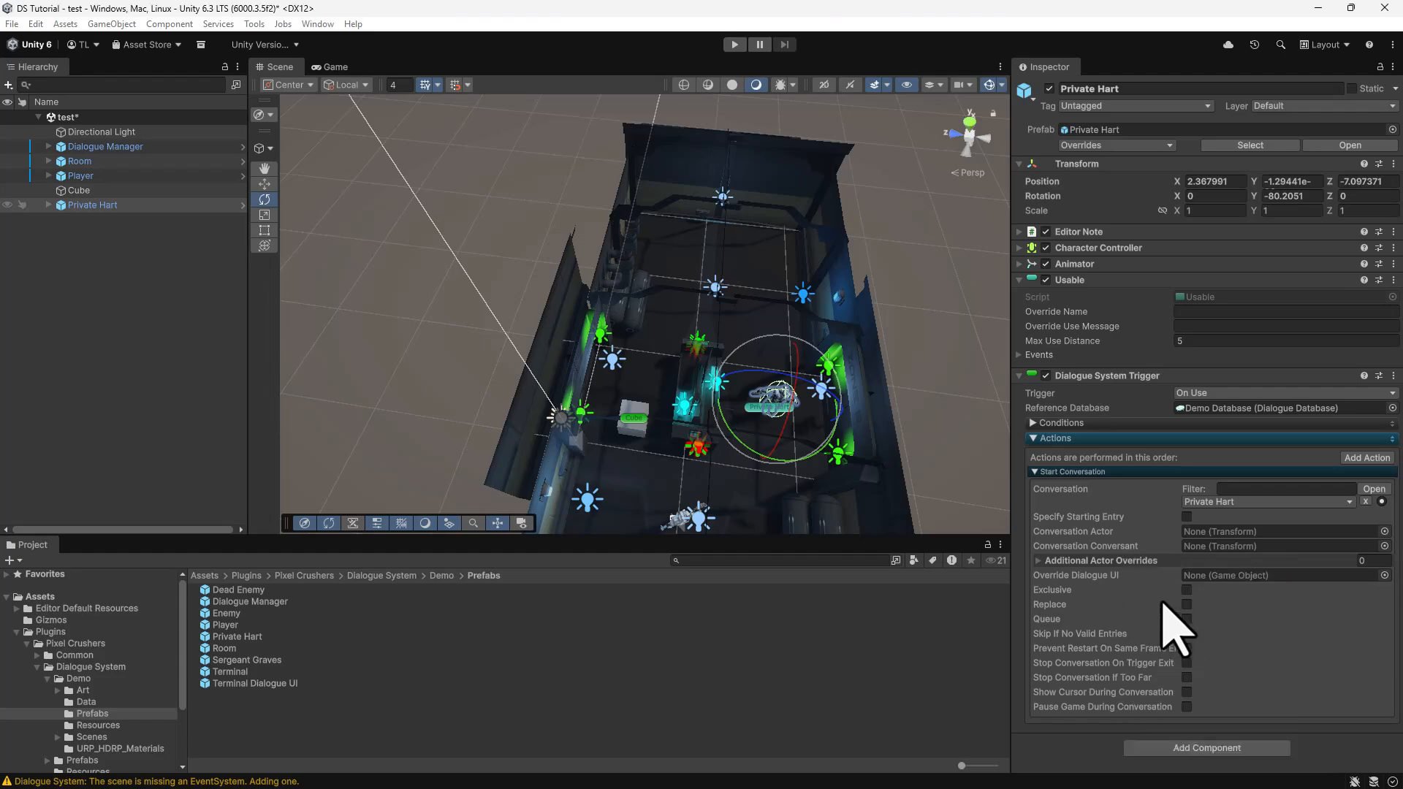
- Set Private Hart's Sphere Collider radius to 1.5 and make the collider a trigger
scroll(1176, 643, down, 3)
click(1191, 714)
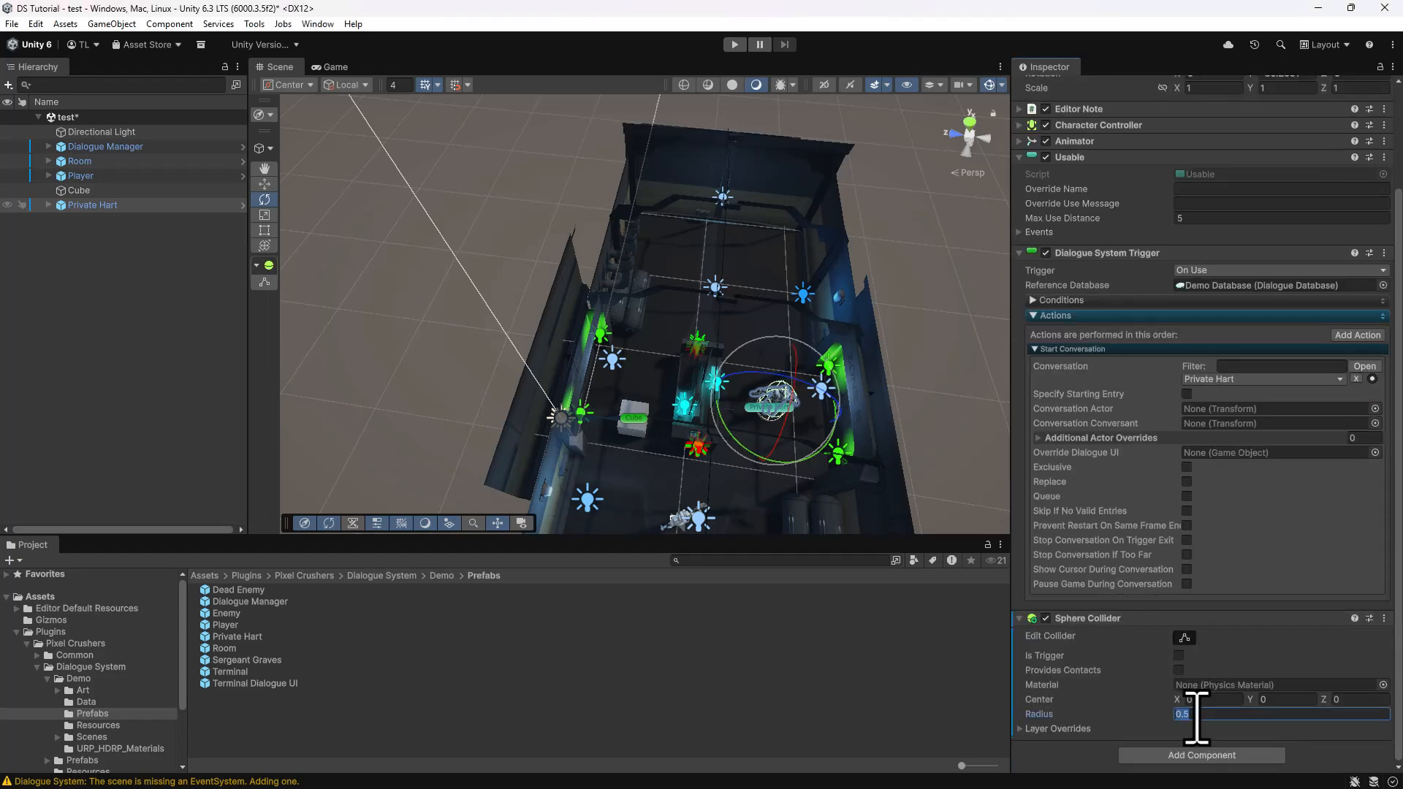
text(1.5)
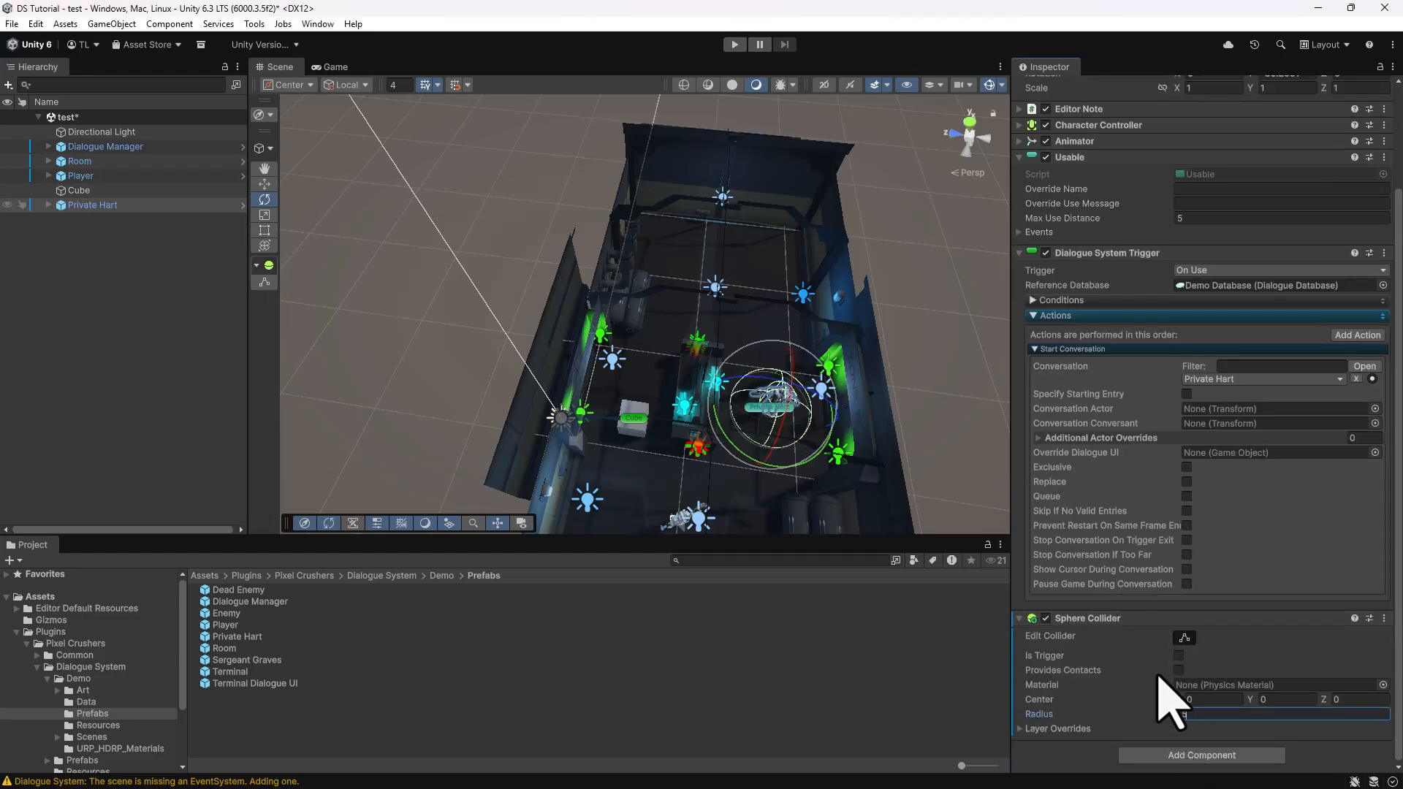
click(1178, 656)
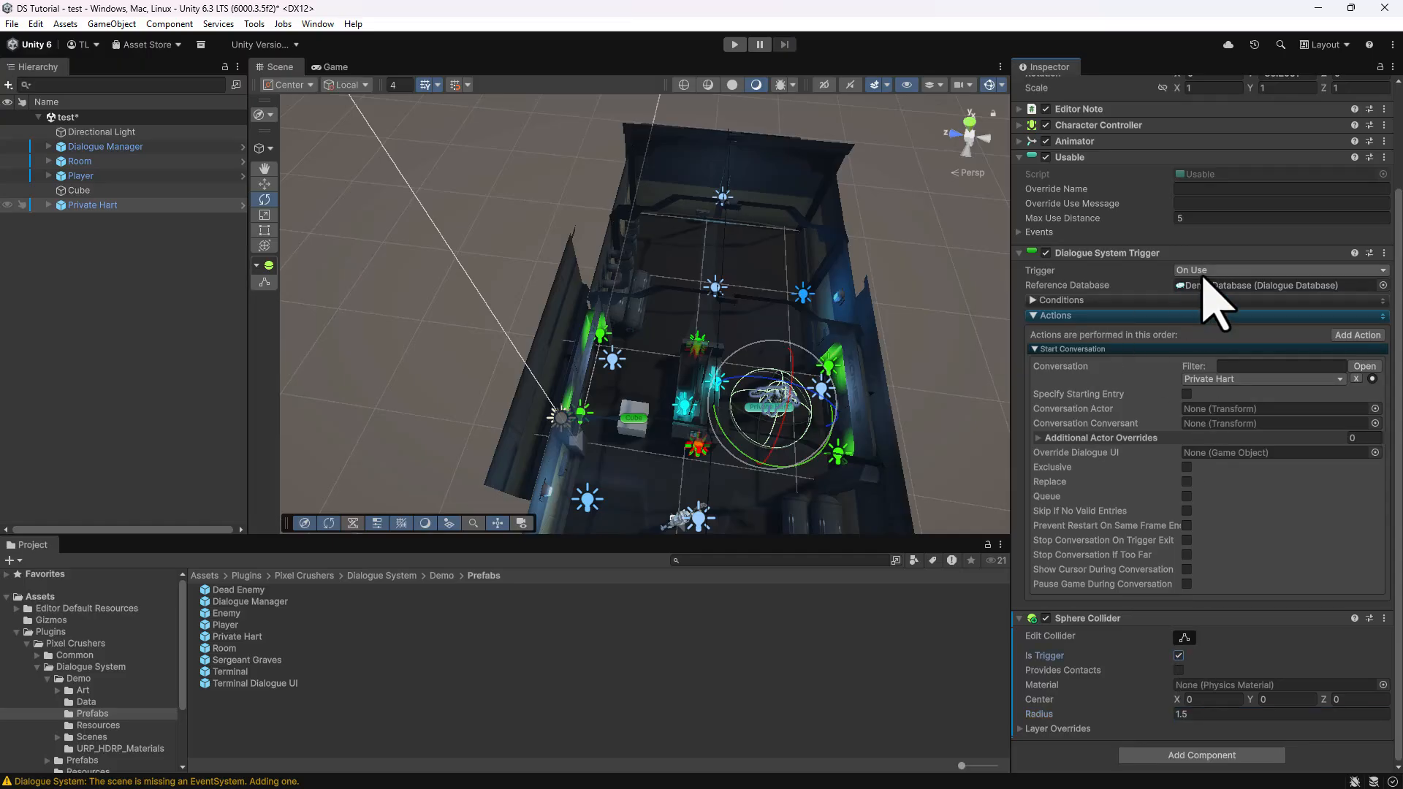
- Set Private Hart's Dialogue System Trigger to On Trigger Enter and assign the Dialogue Database asset from Assets as its reference database
click(1206, 272)
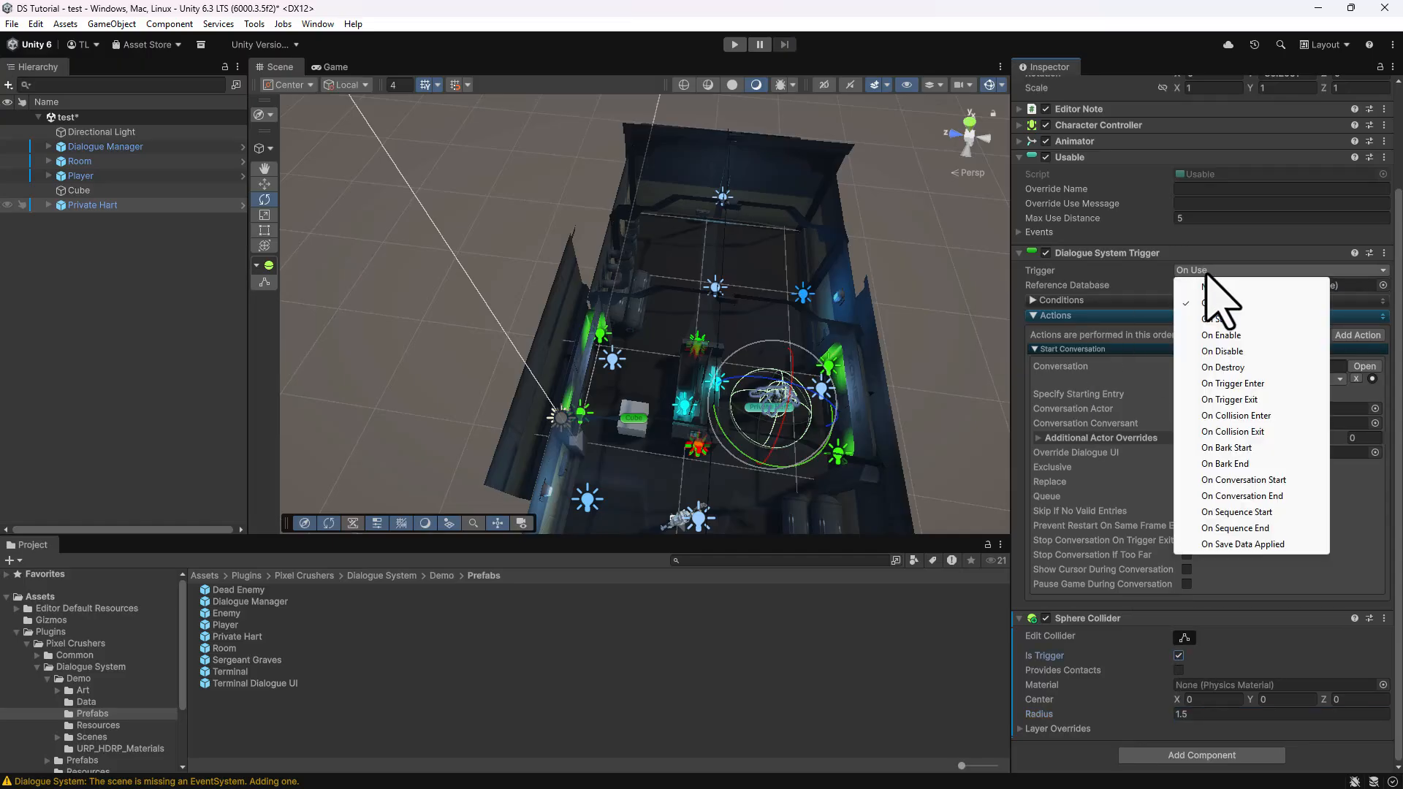
click(1225, 384)
click(1337, 317)
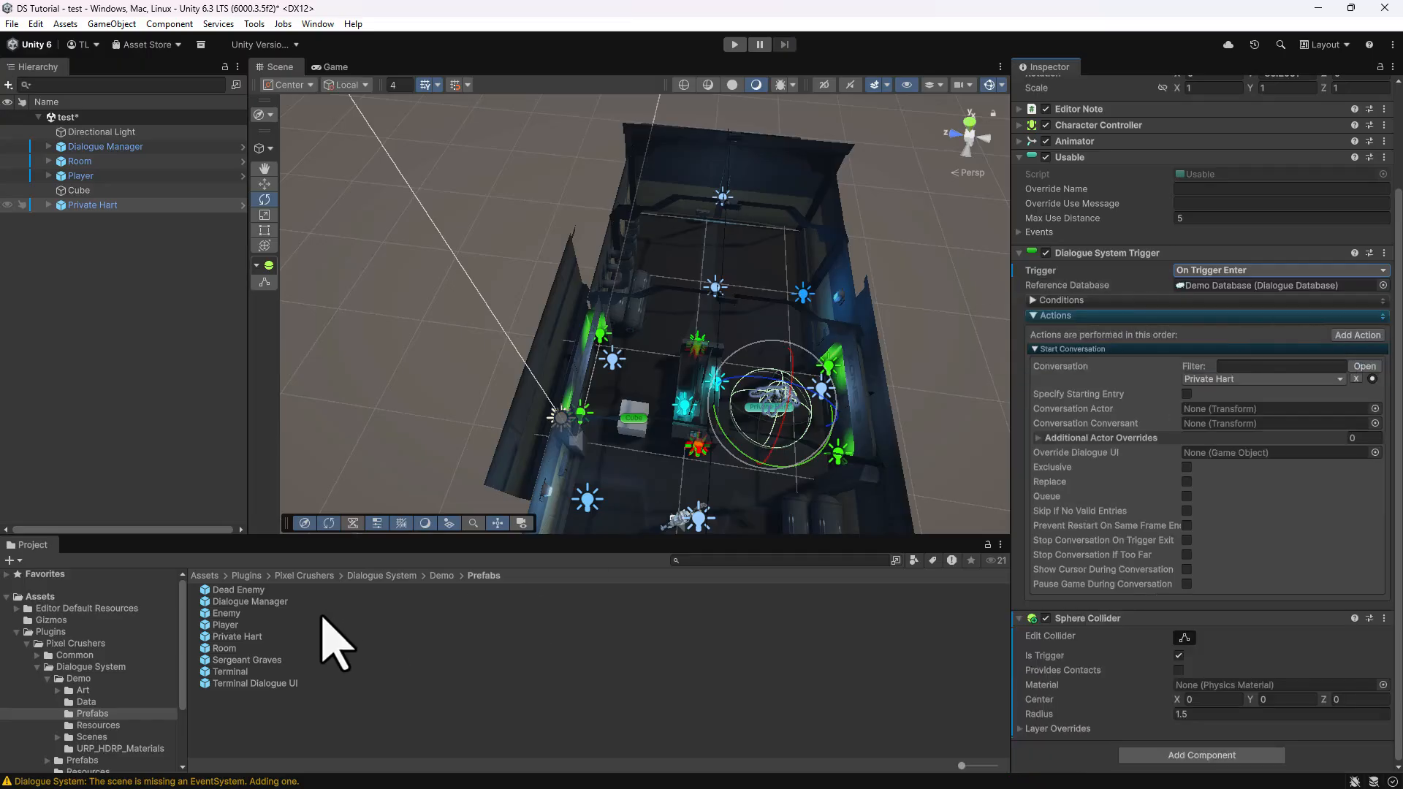
drag(41, 600, 1272, 286)
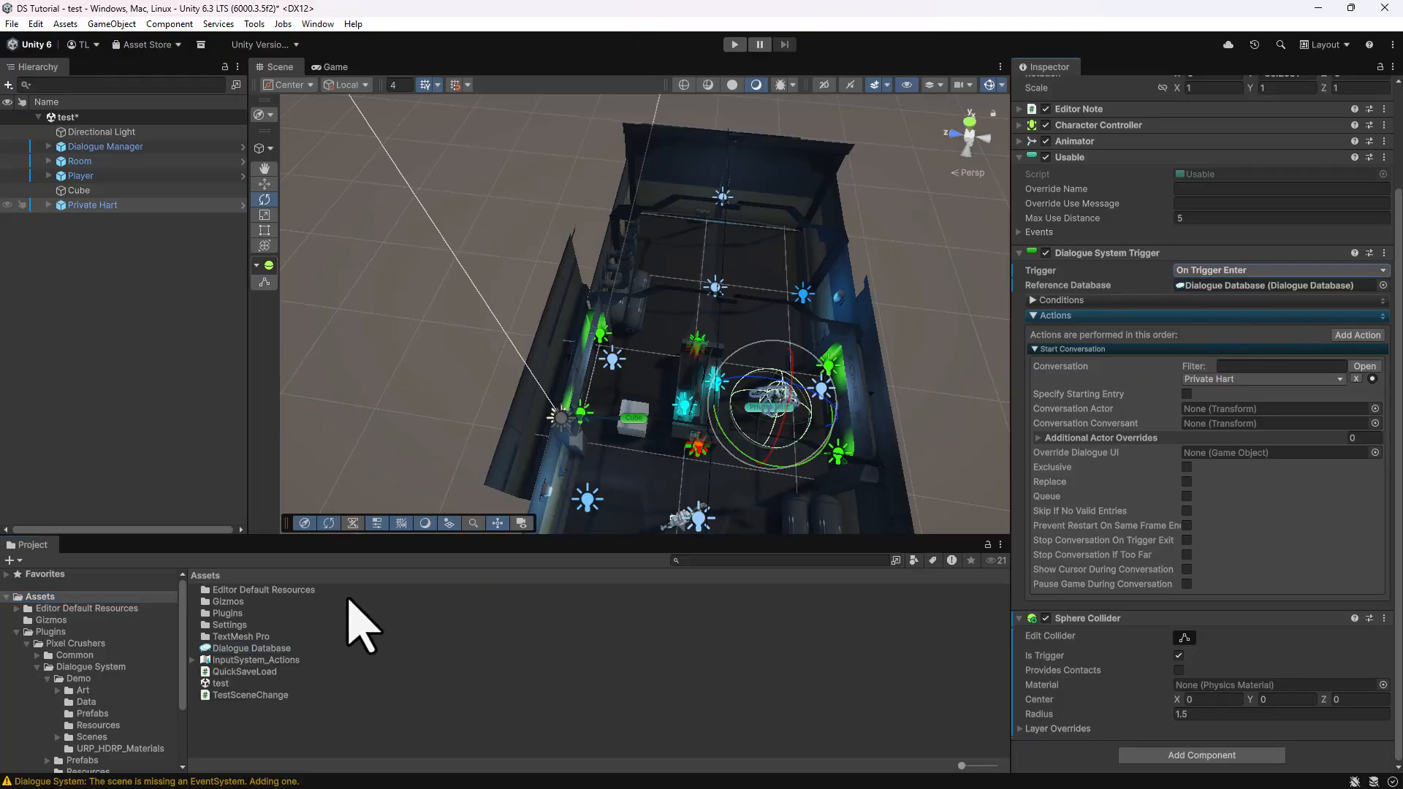
- Create a new conversation in the Dialogue Database with a first NPC node reading "Want to go to DemoScene2?"
double_click(241, 650)
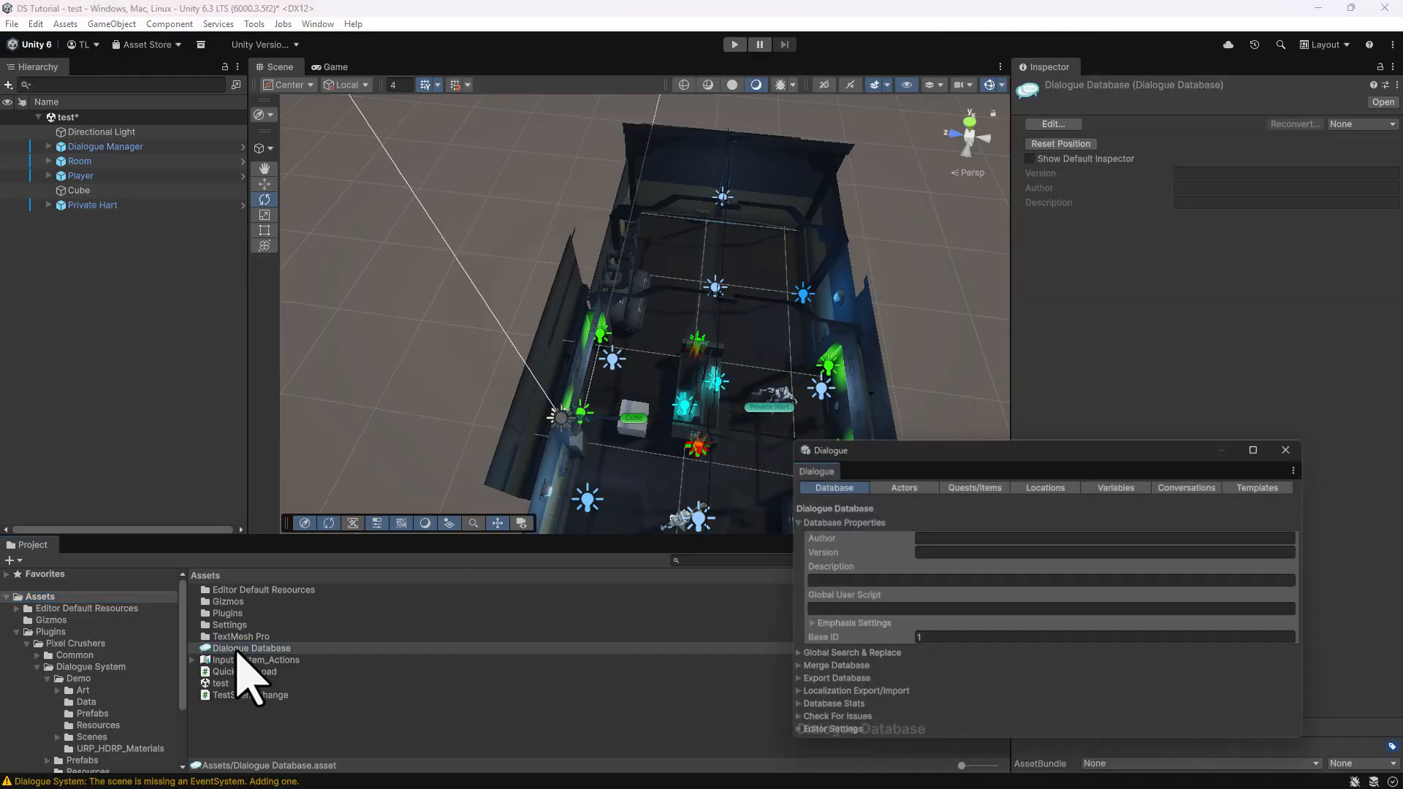
click(1209, 486)
click(922, 506)
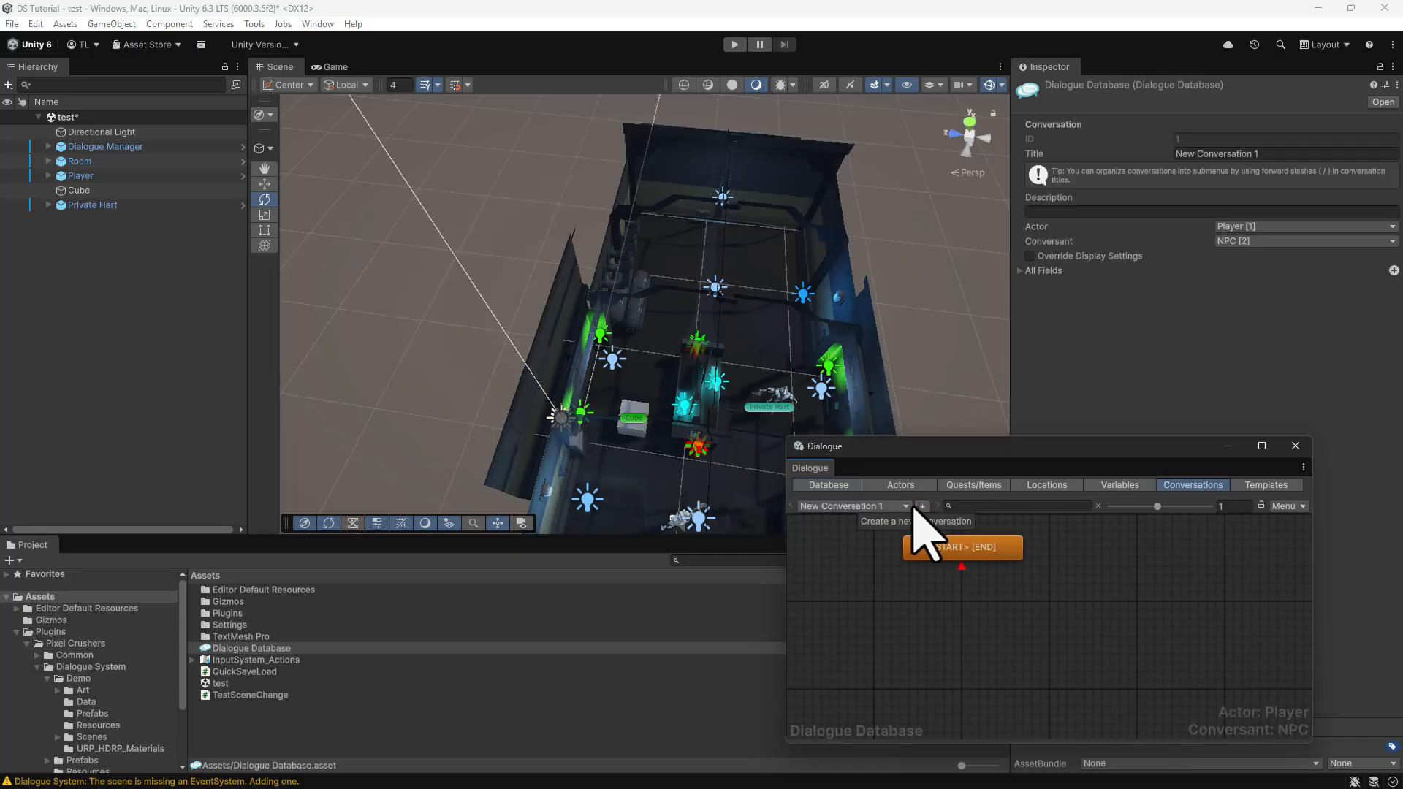
right_click(951, 553)
click(994, 561)
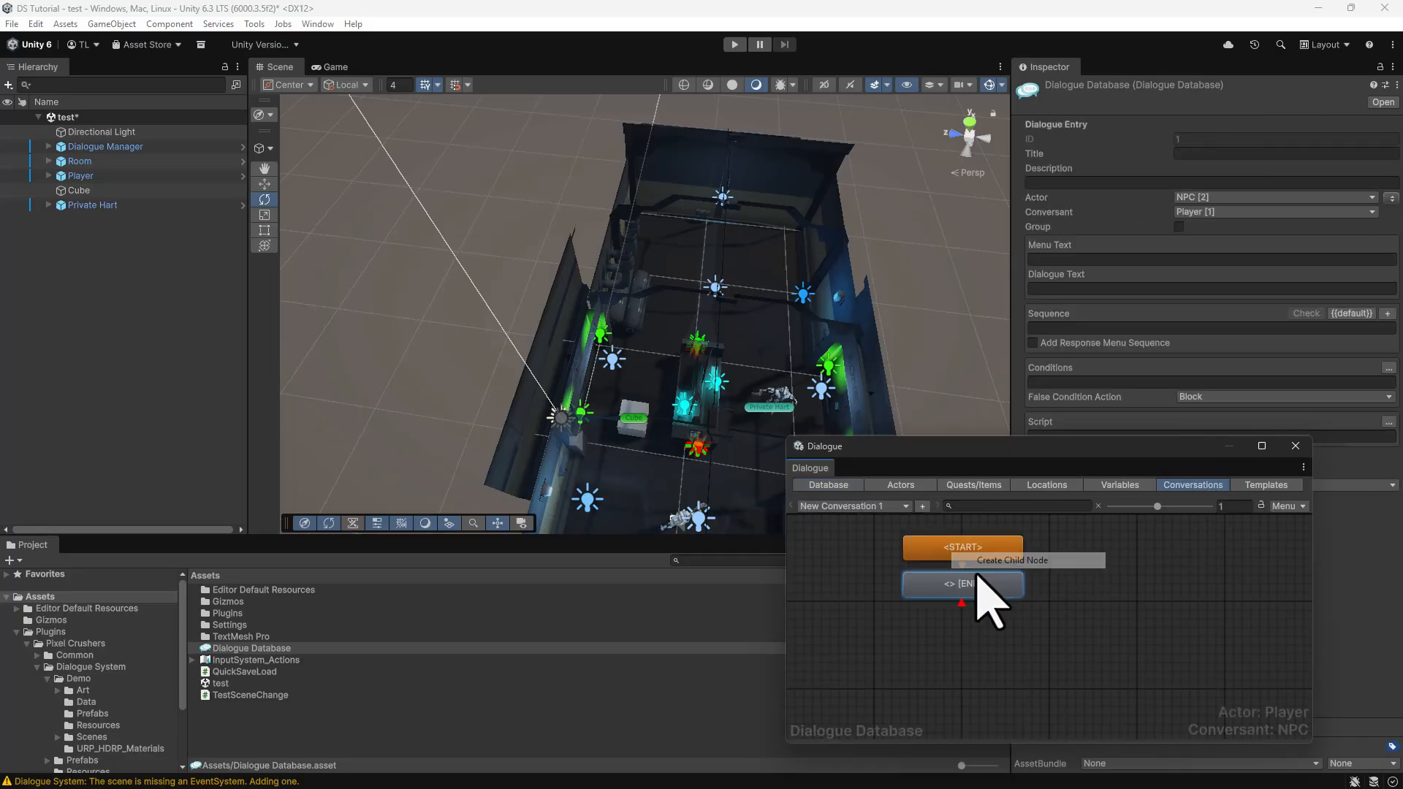
double_click(972, 585)
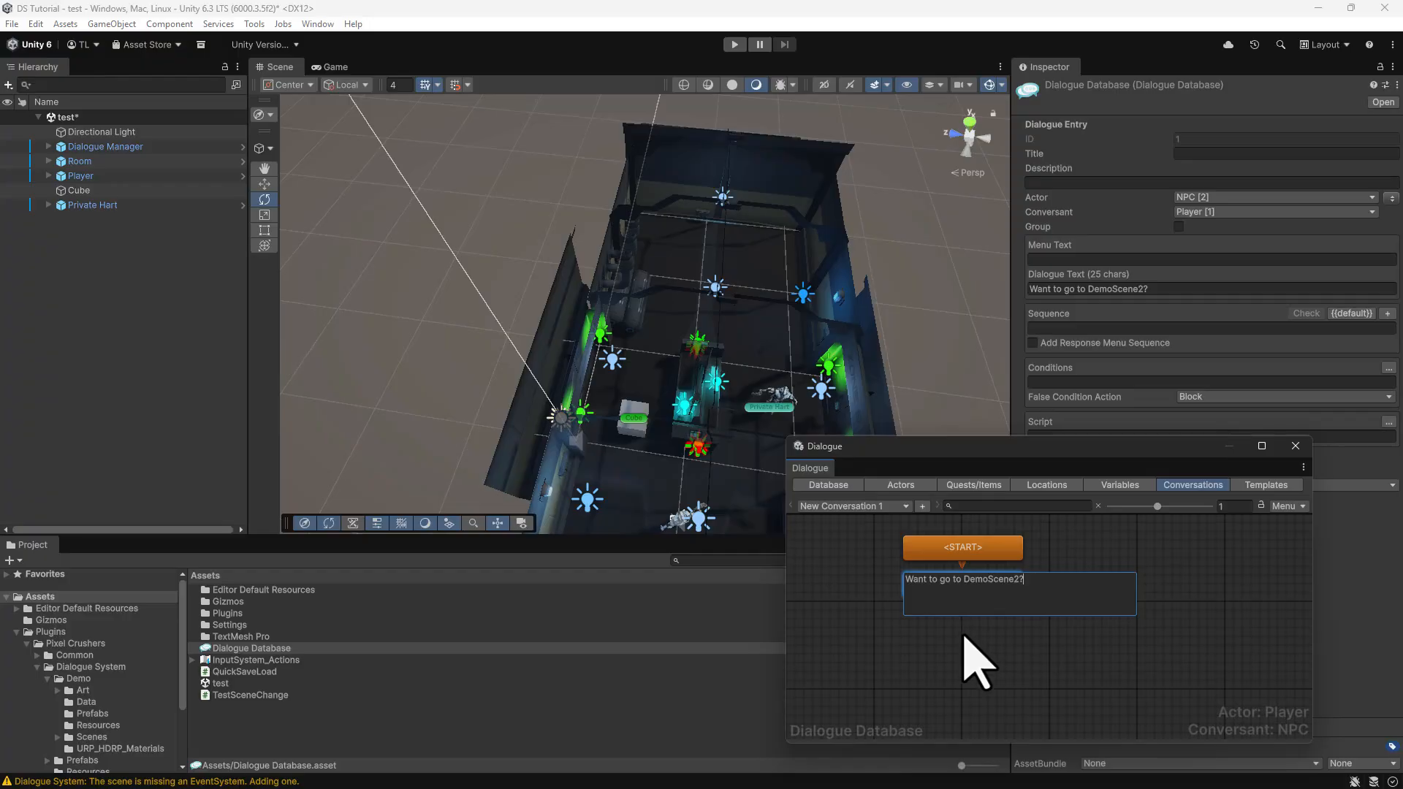
click(969, 596)
- Add a player response node under the NPC's question with the text "Yes, take me there."
right_click(972, 597)
click(1001, 593)
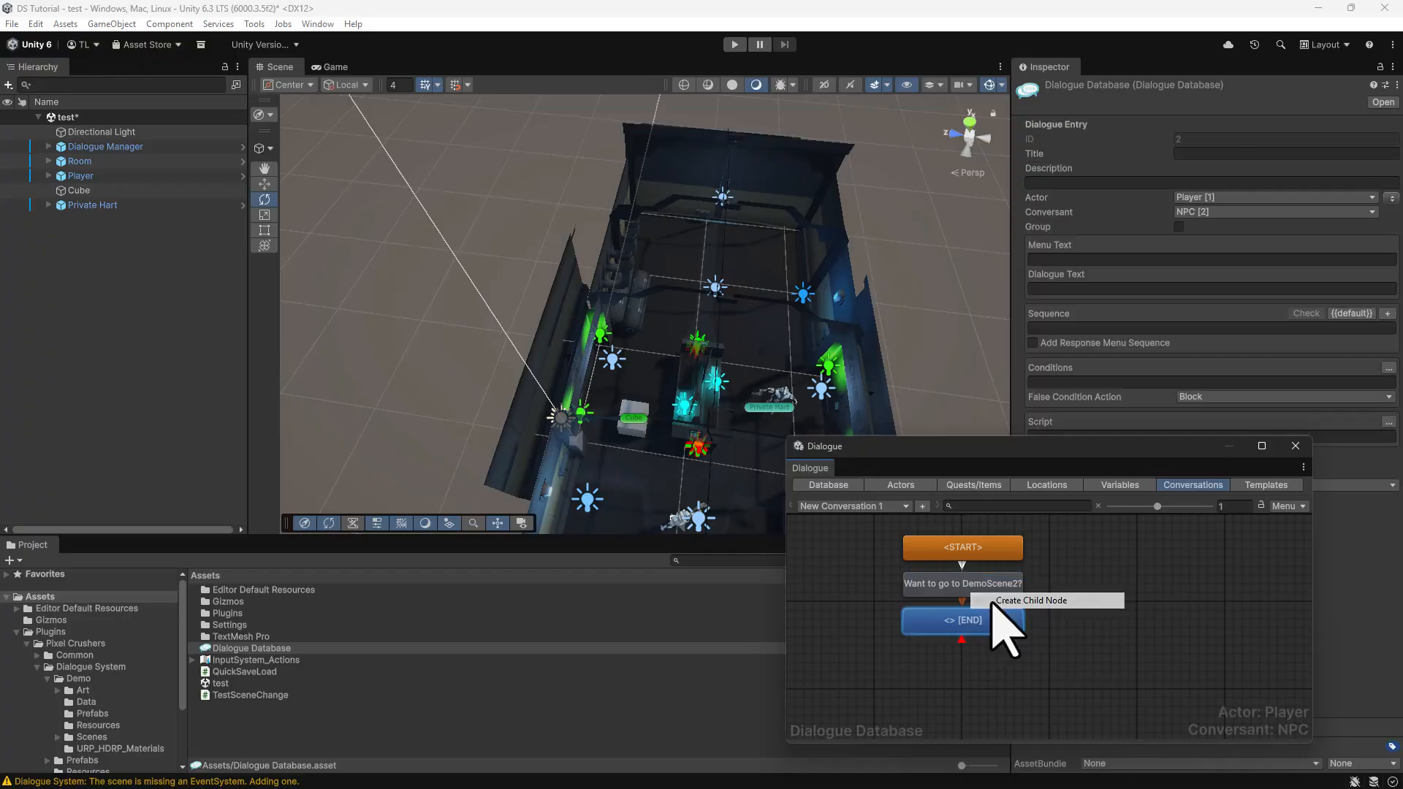
double_click(969, 621)
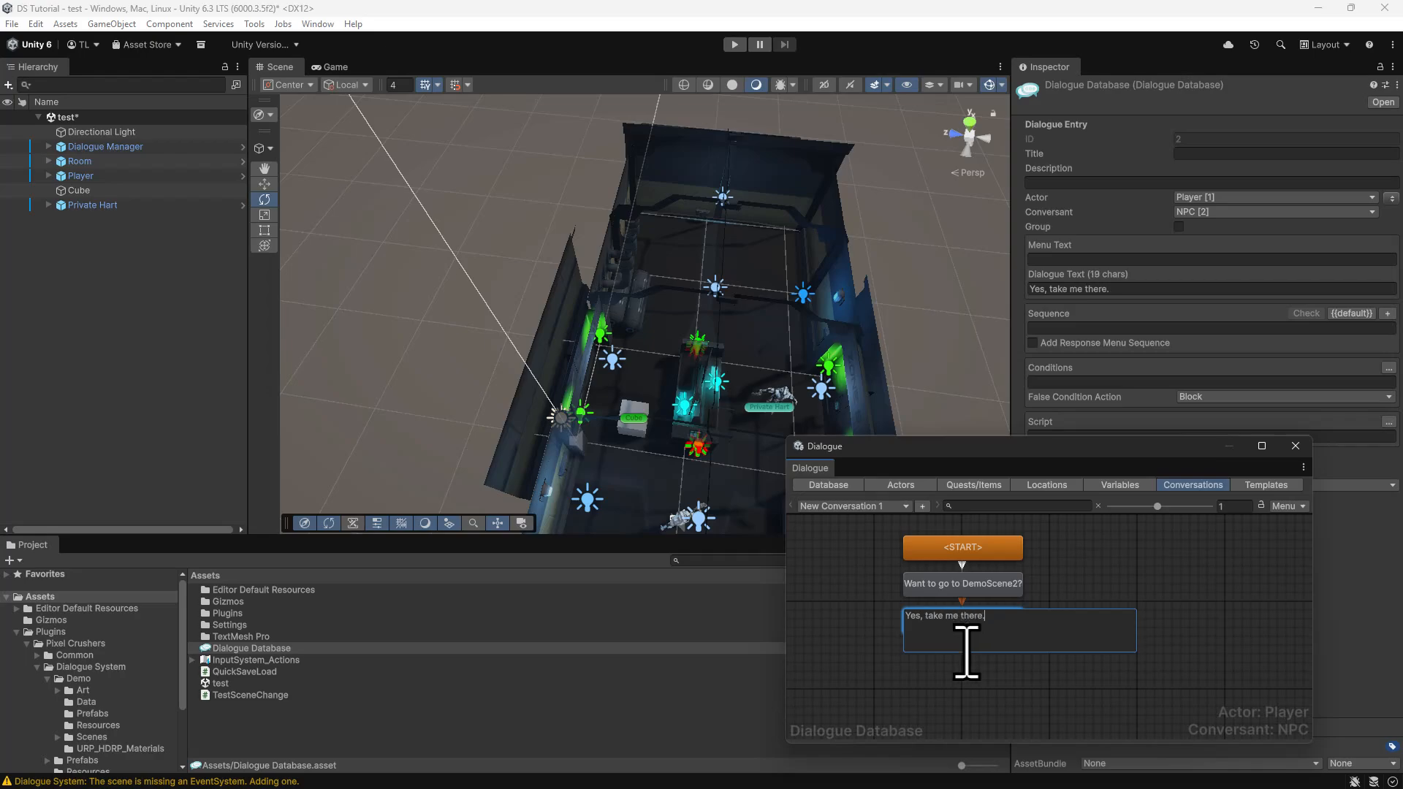
click(970, 658)
- Give the "Yes, take me there." node the sequence LoadLevel(DemoScene2, Spawnpoint2) and close the Dialogue editor
click(906, 633)
click(1115, 327)
text(LoadLevel(DemoScene2, Spawnpoint2)
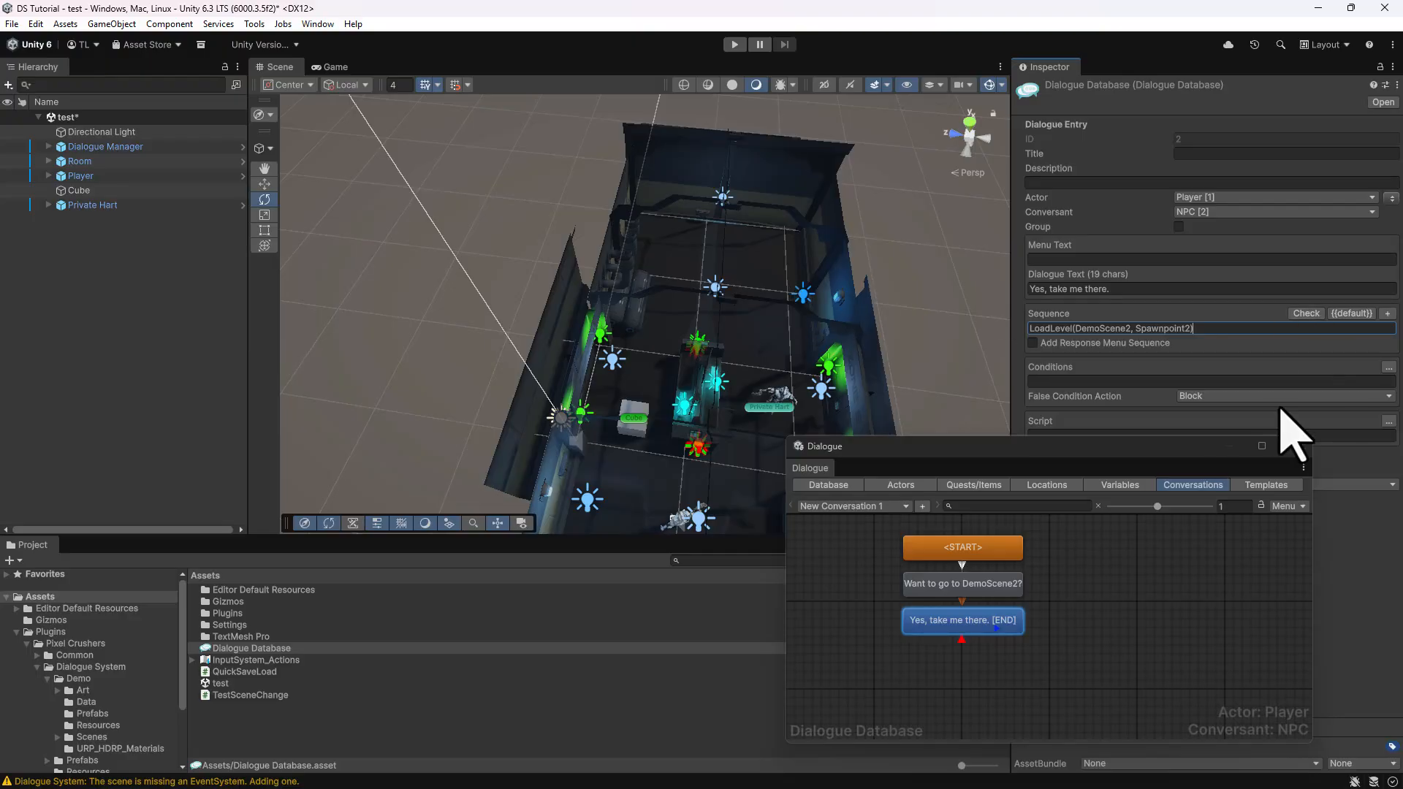
click(1296, 446)
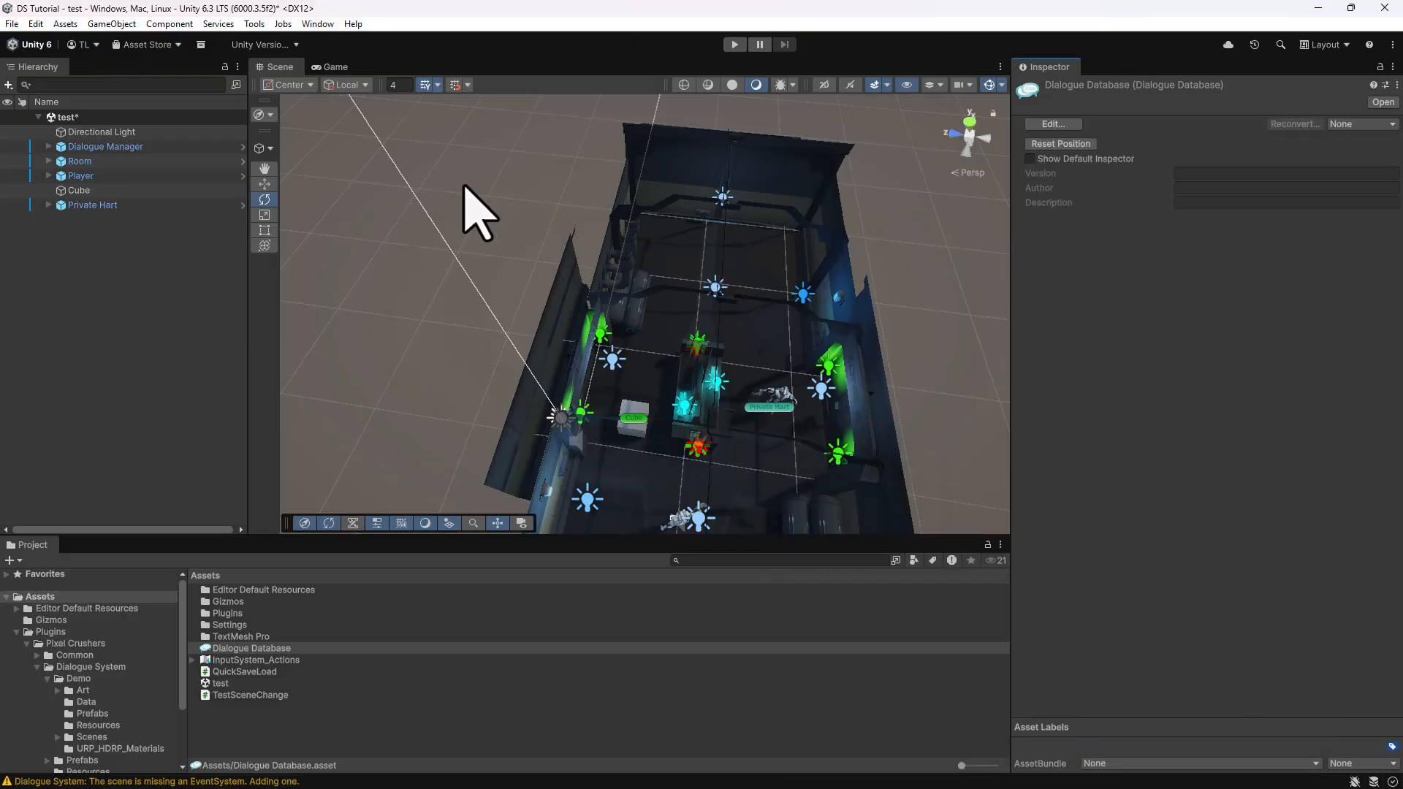
- Set the conversation started by Private Hart's Dialogue System Trigger to New Conversation 1
click(110, 206)
click(1216, 502)
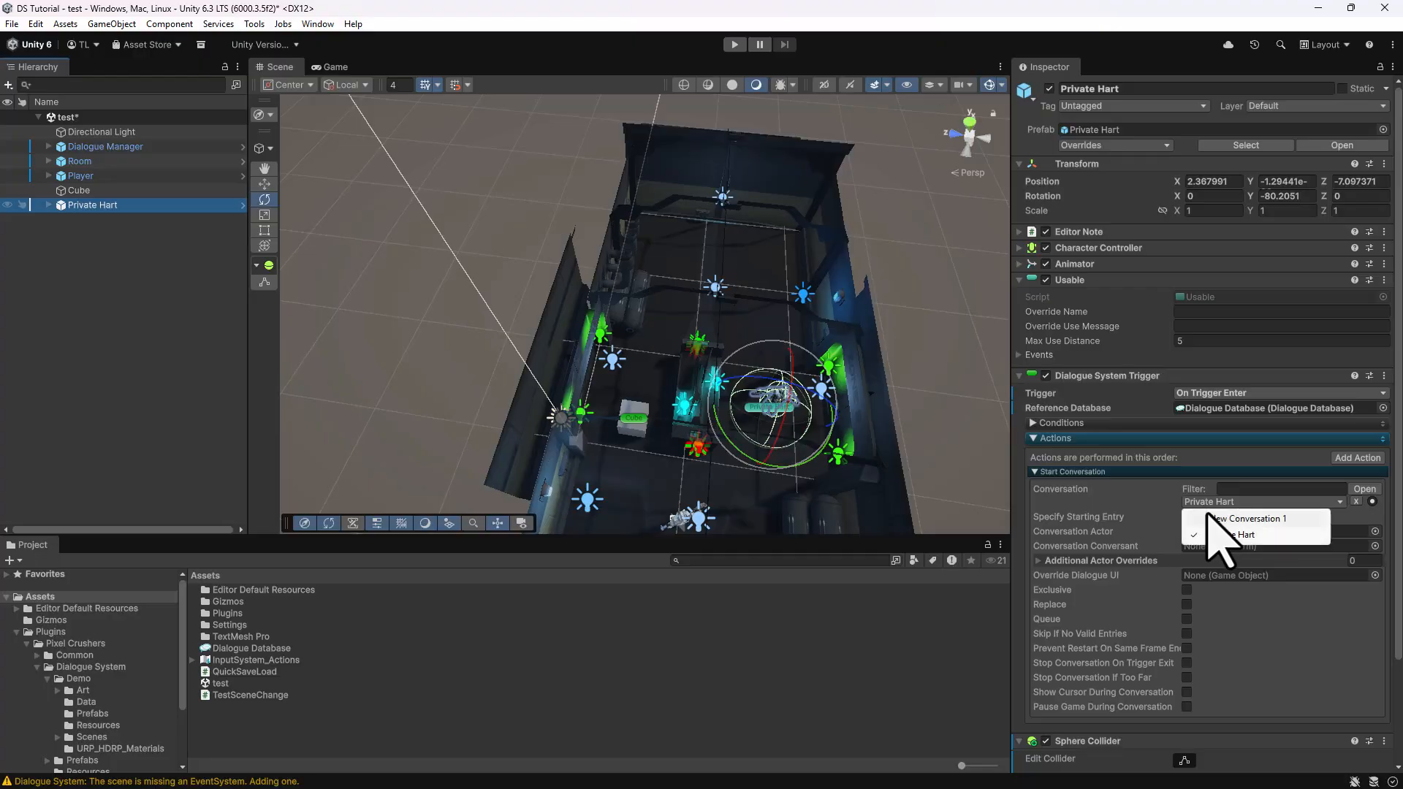
click(1228, 520)
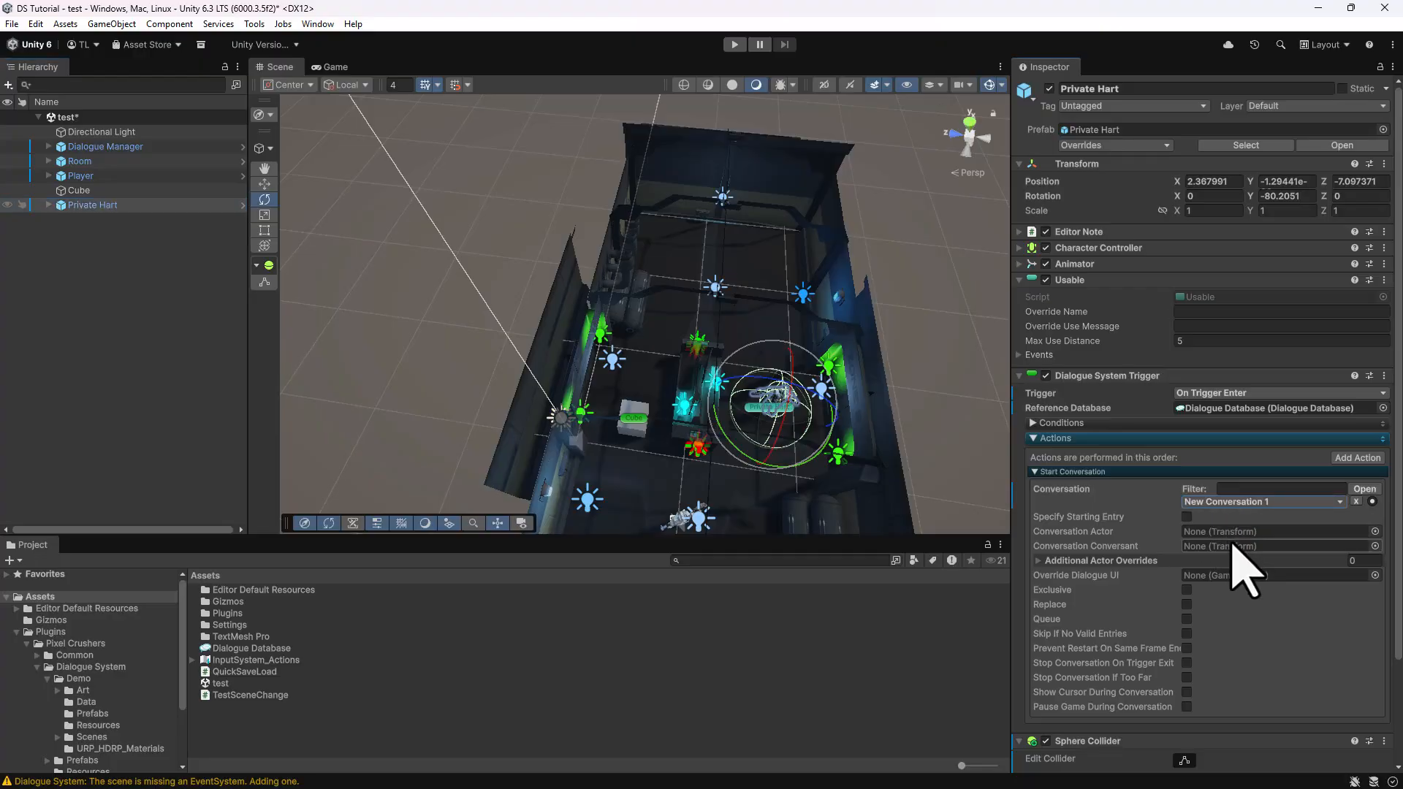
- Play-test the scene change by walking up to Private Hart and going through the conversation, and stop play mode
click(734, 45)
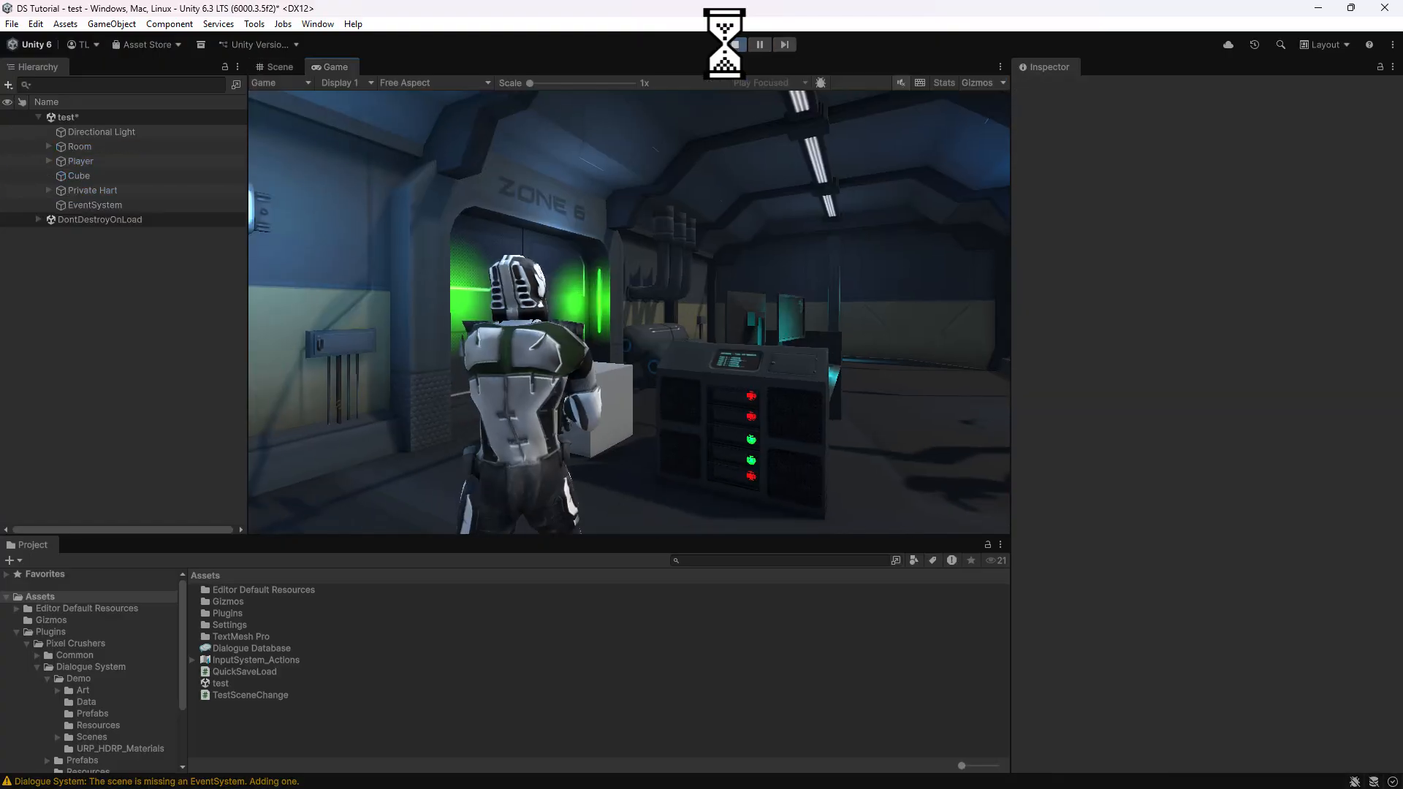
key(w)
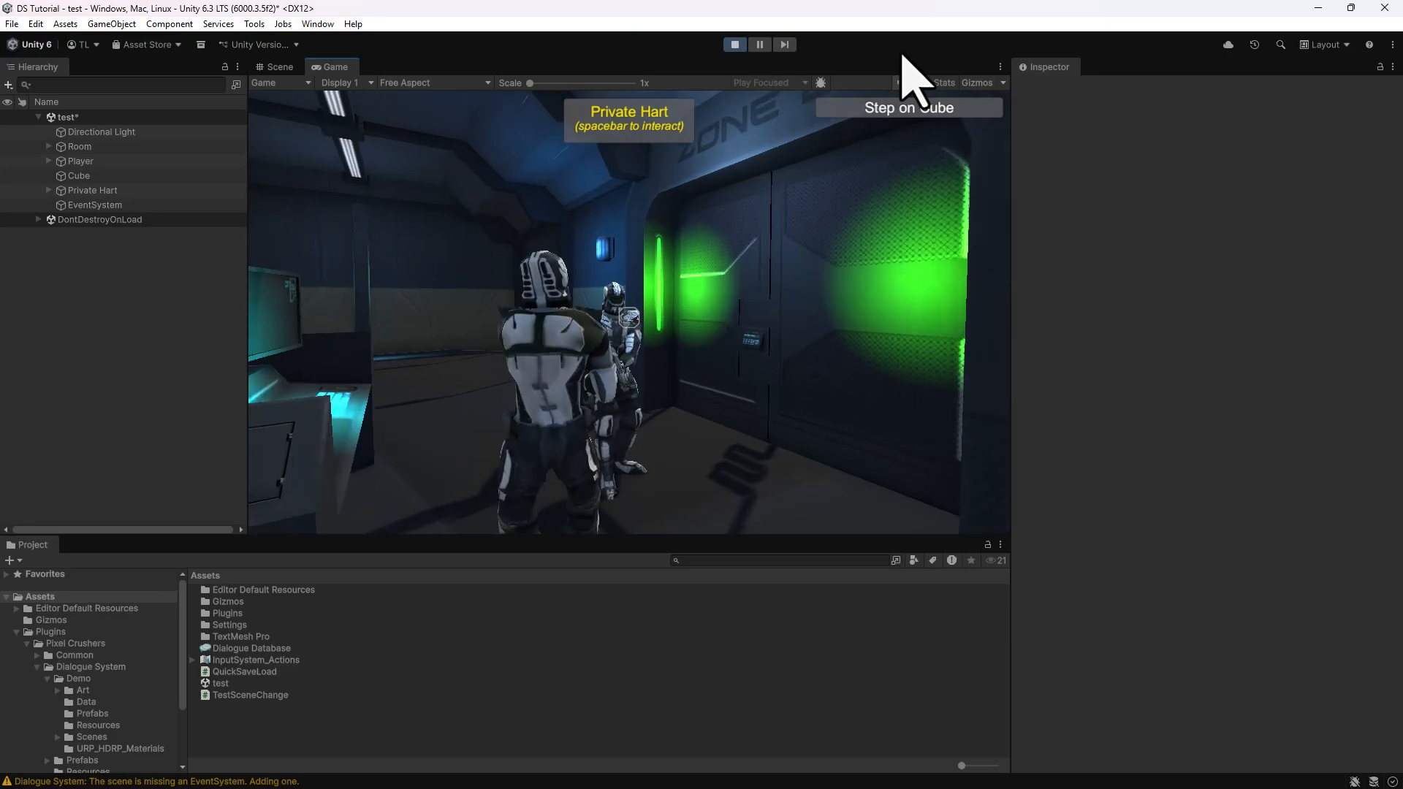
key(space)
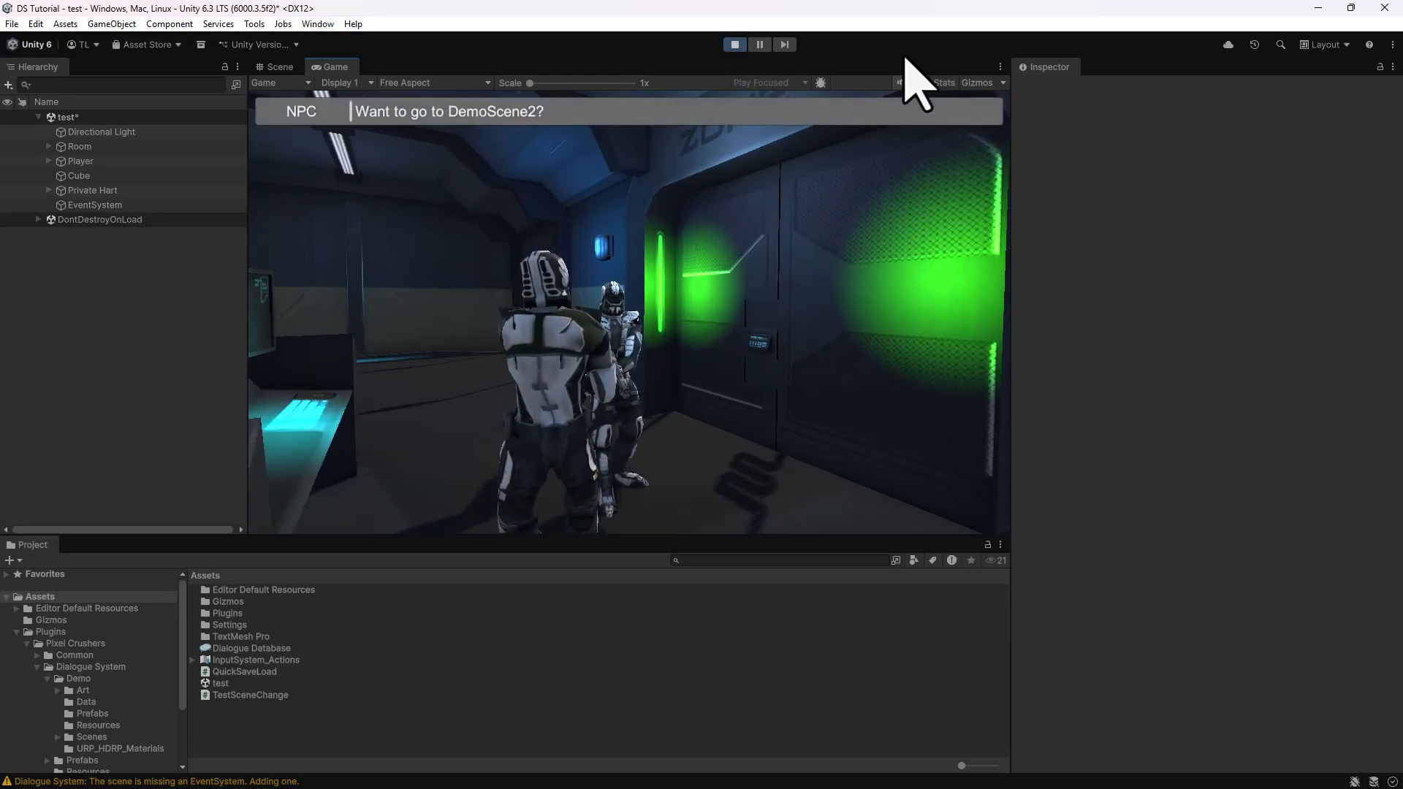
click(641, 353)
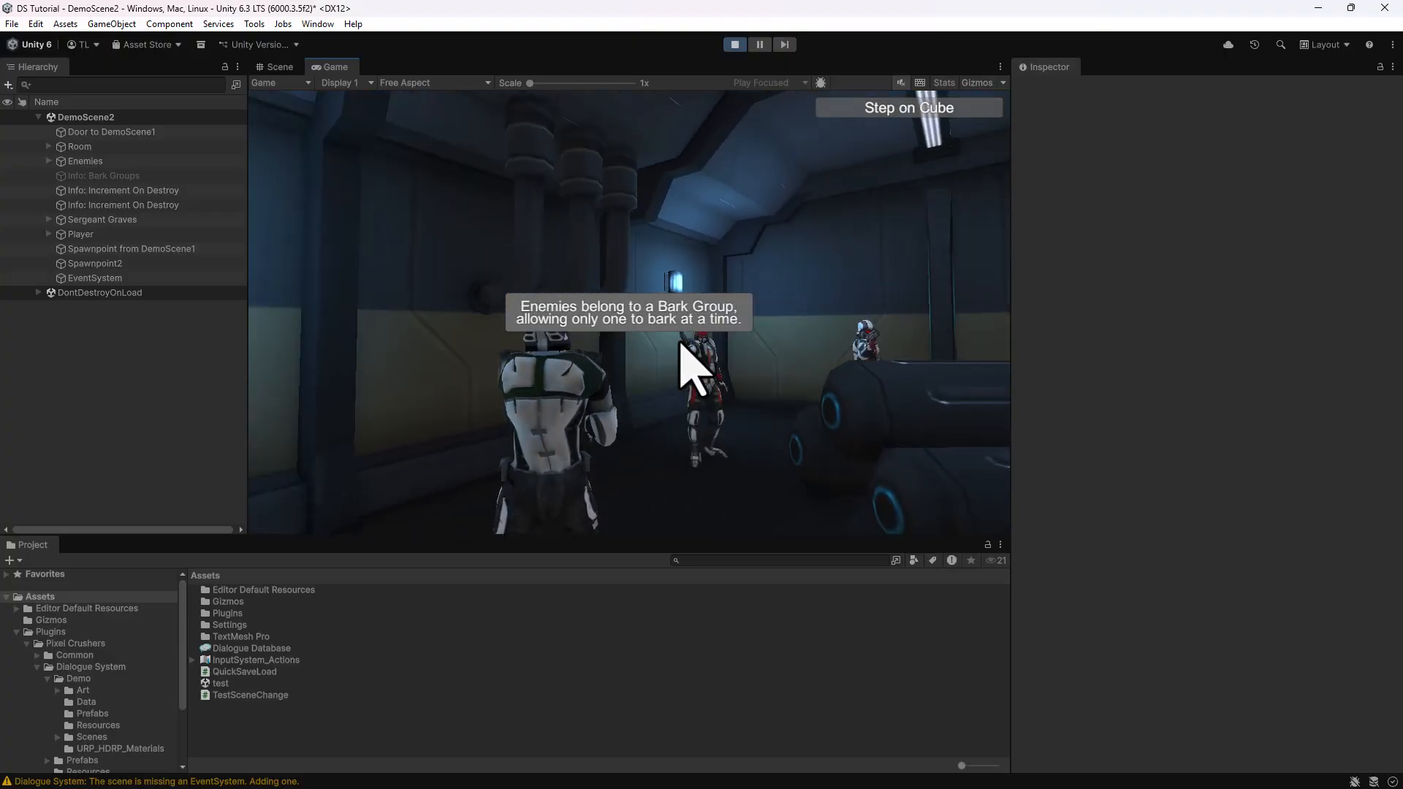
click(735, 44)
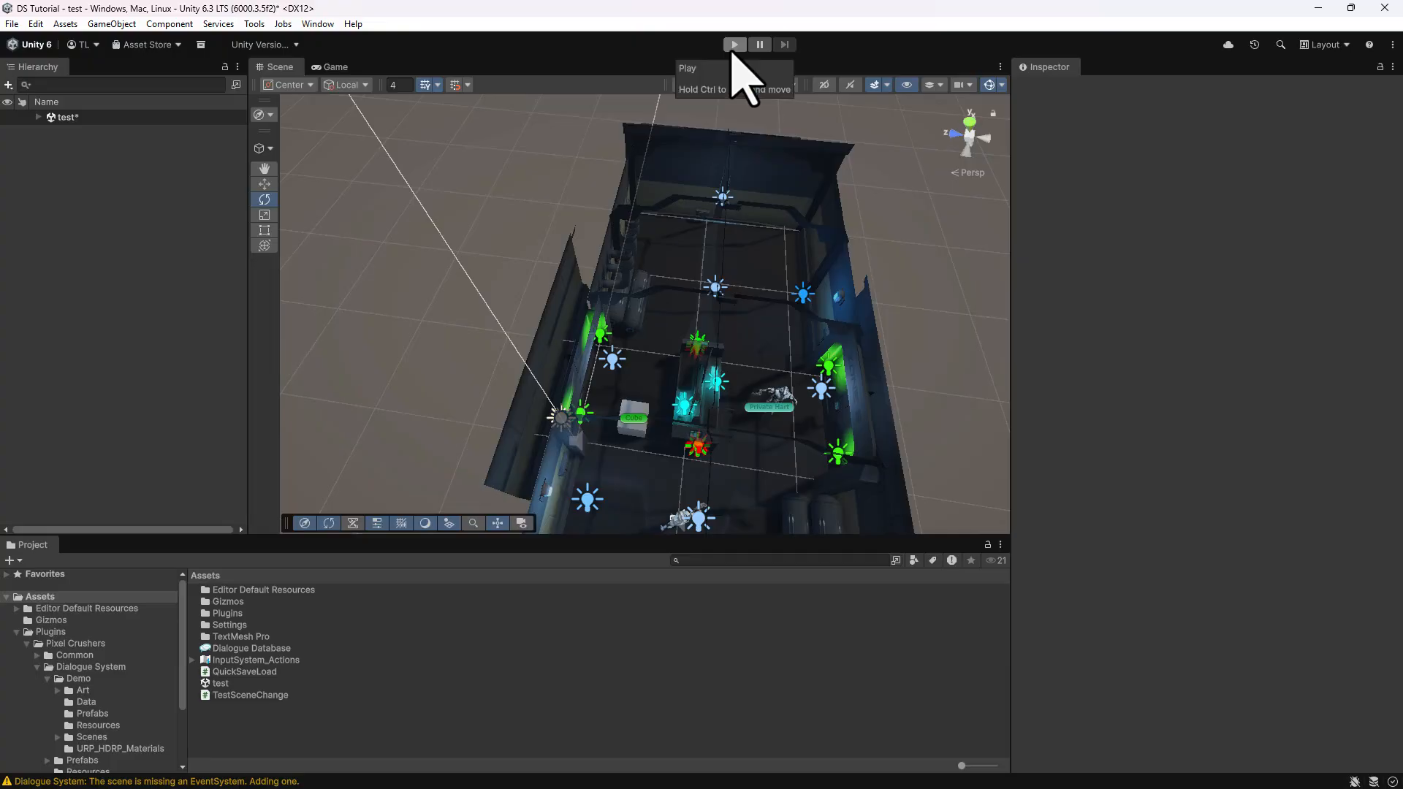
- Expand the test scene's hierarchy and deactivate the existing Cube object
click(38, 117)
click(73, 191)
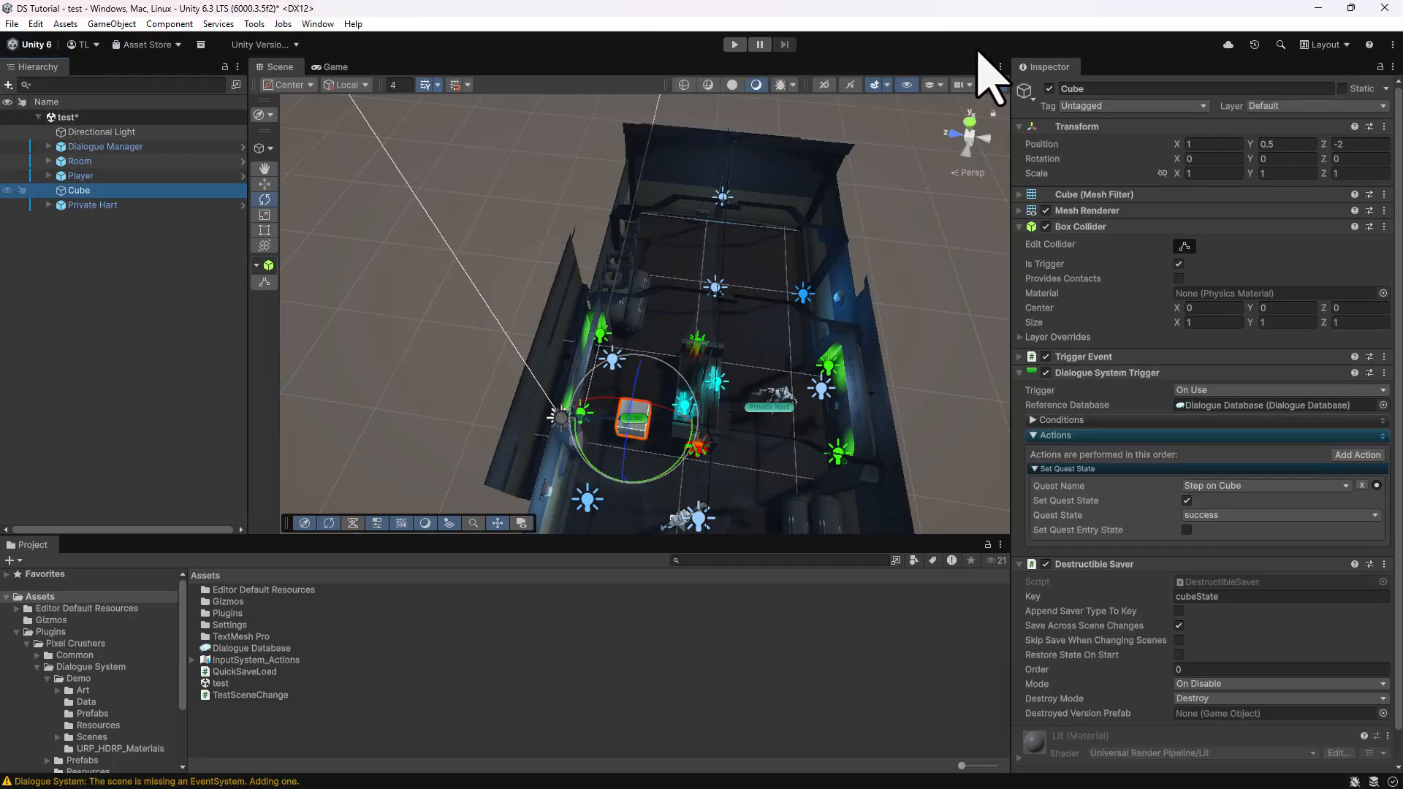
click(1050, 88)
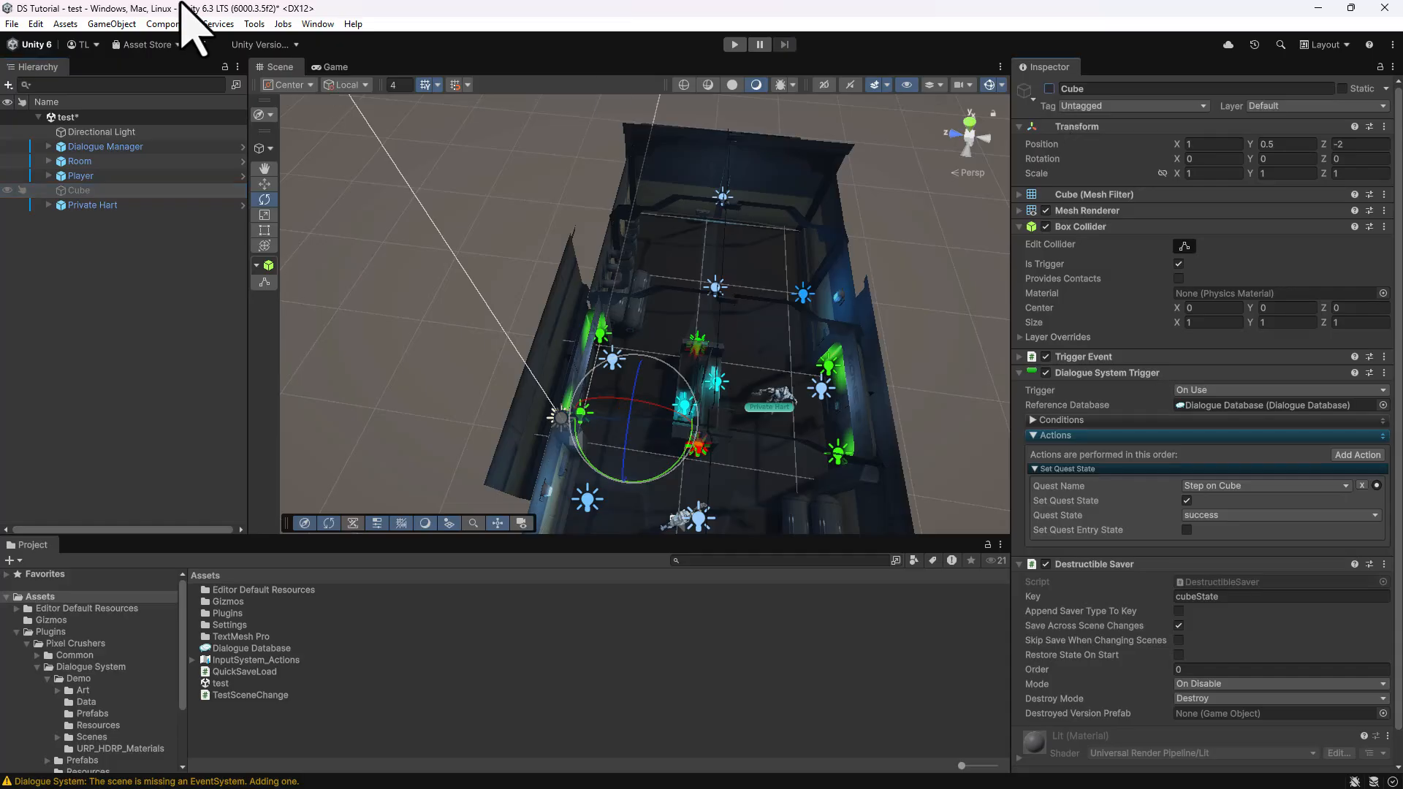
- Add a new 3D cube to the scene with its Y position at 0.5 and its X scale at 2
click(112, 23)
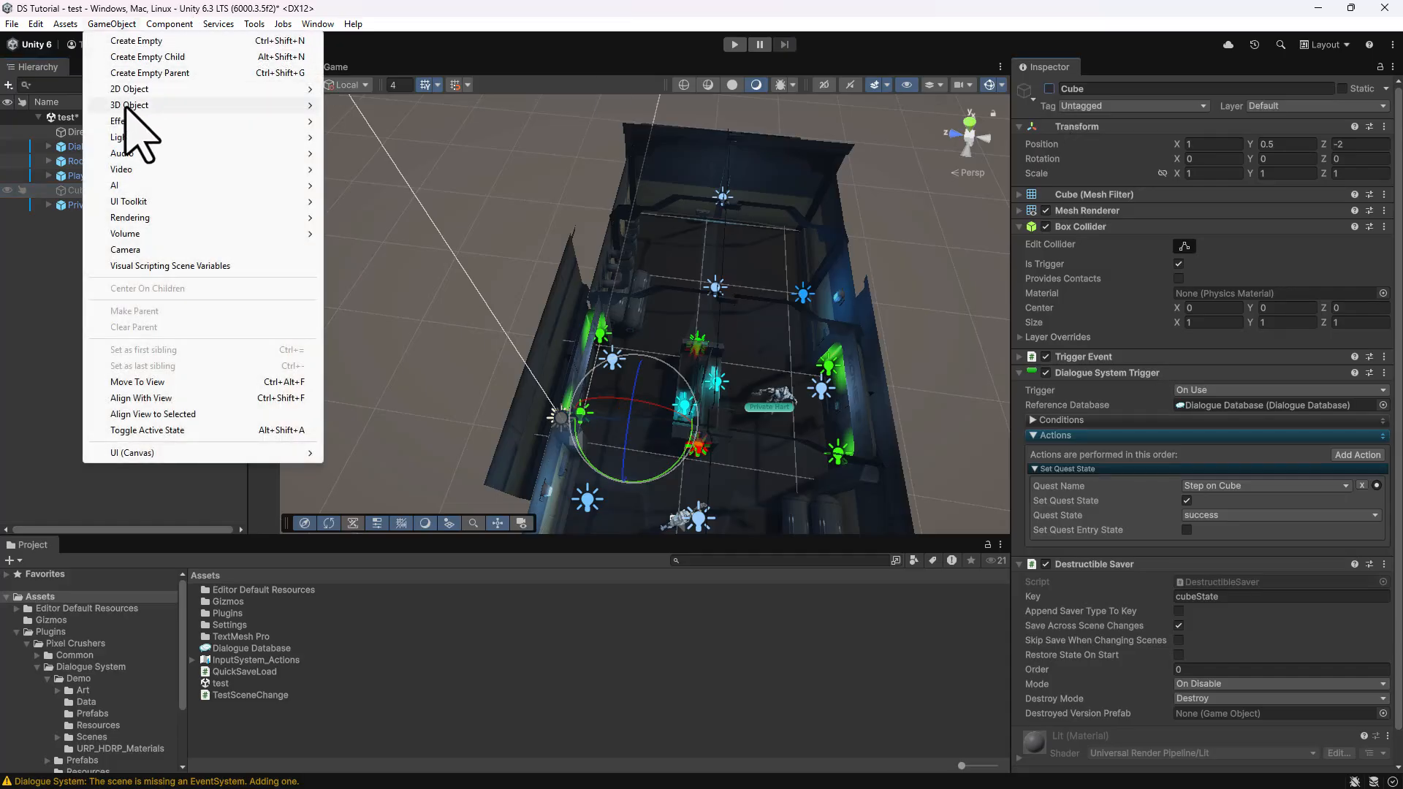
mouse_move(135, 105)
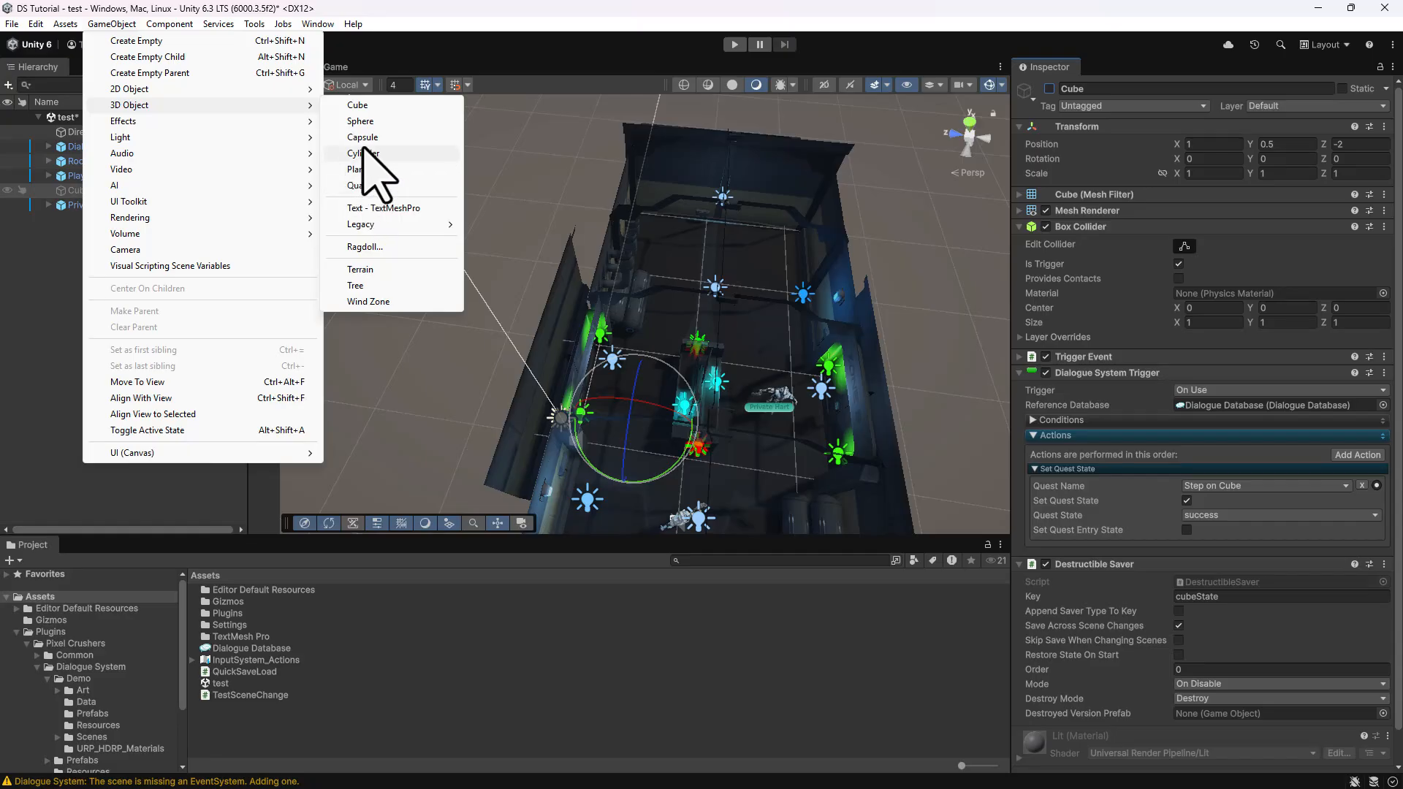
click(359, 105)
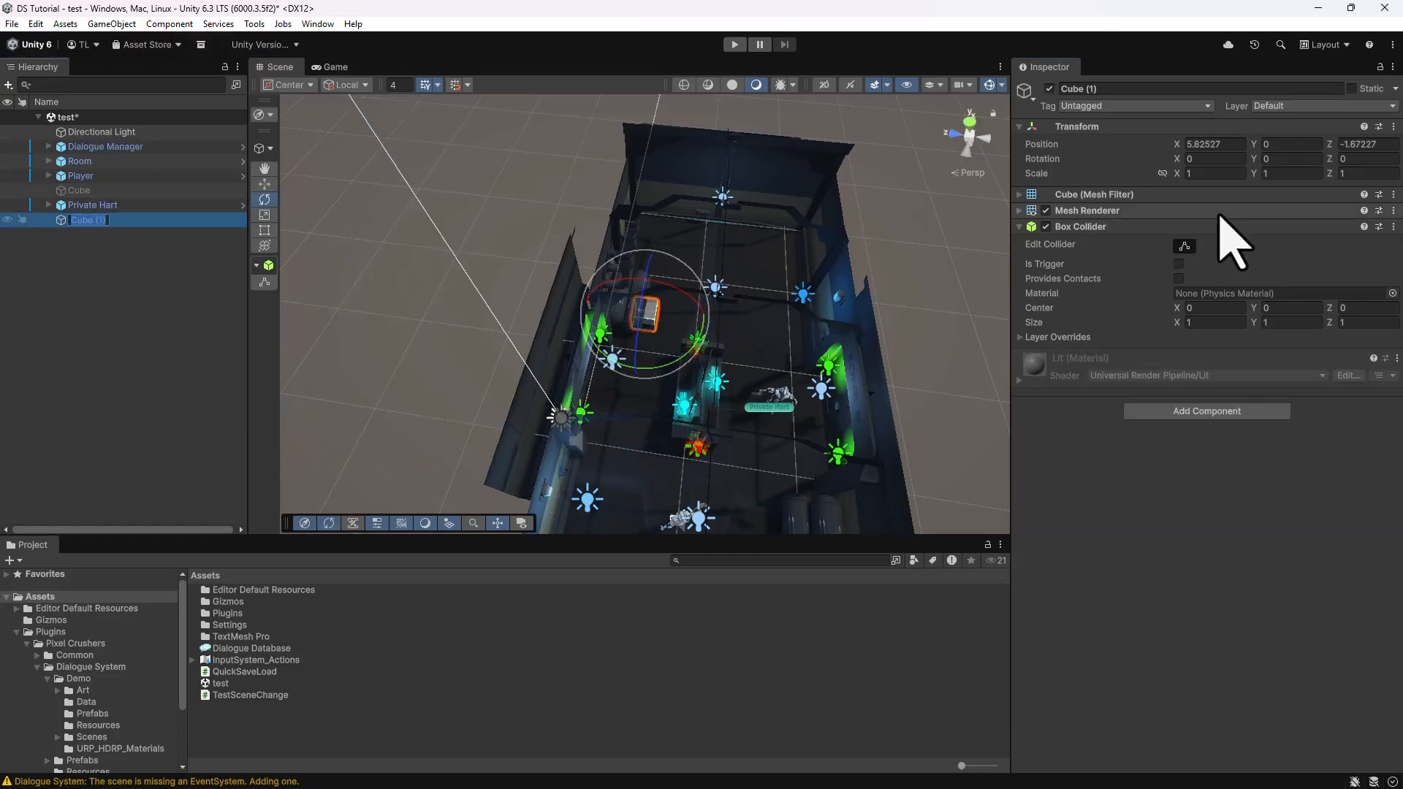
click(1278, 144)
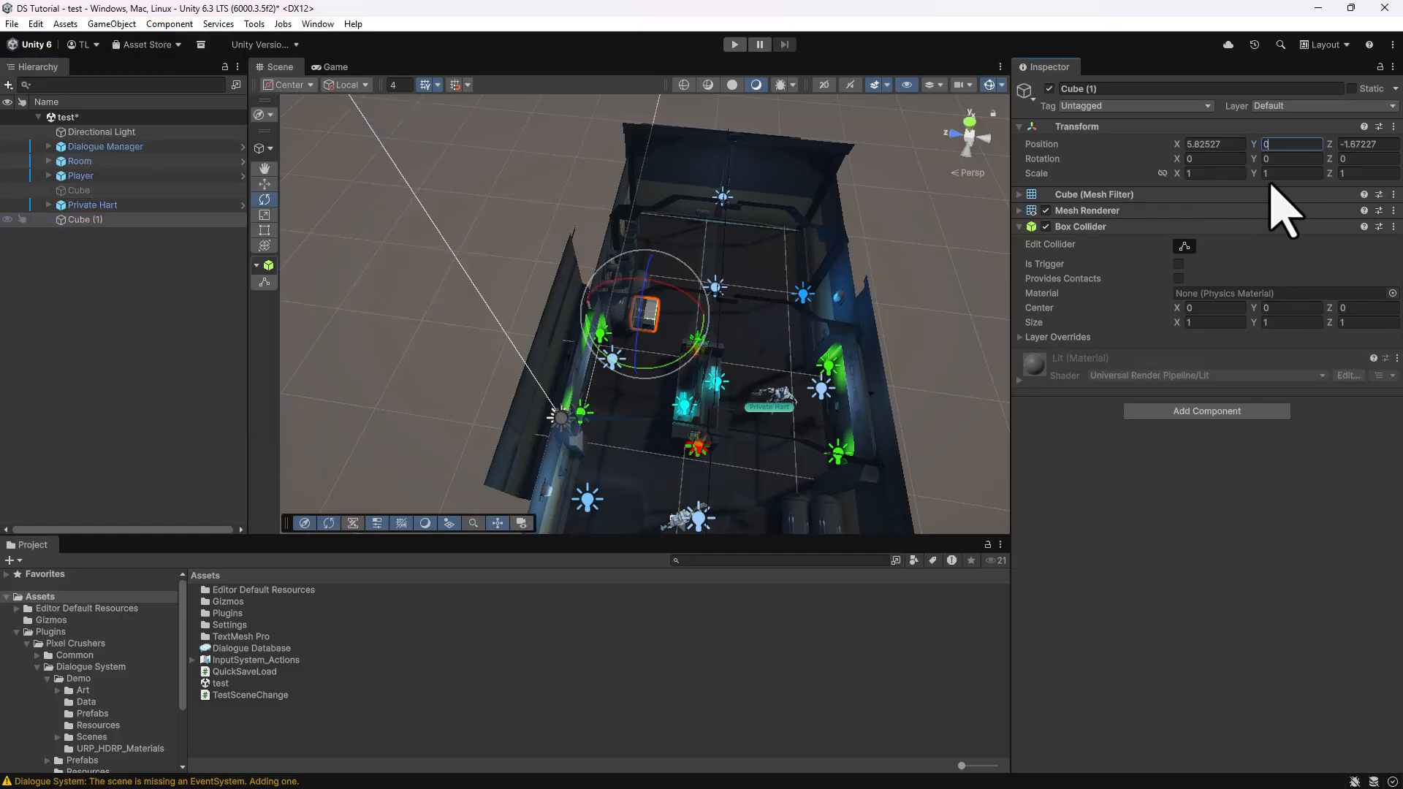
text(0.5)
click(1210, 173)
text(2)
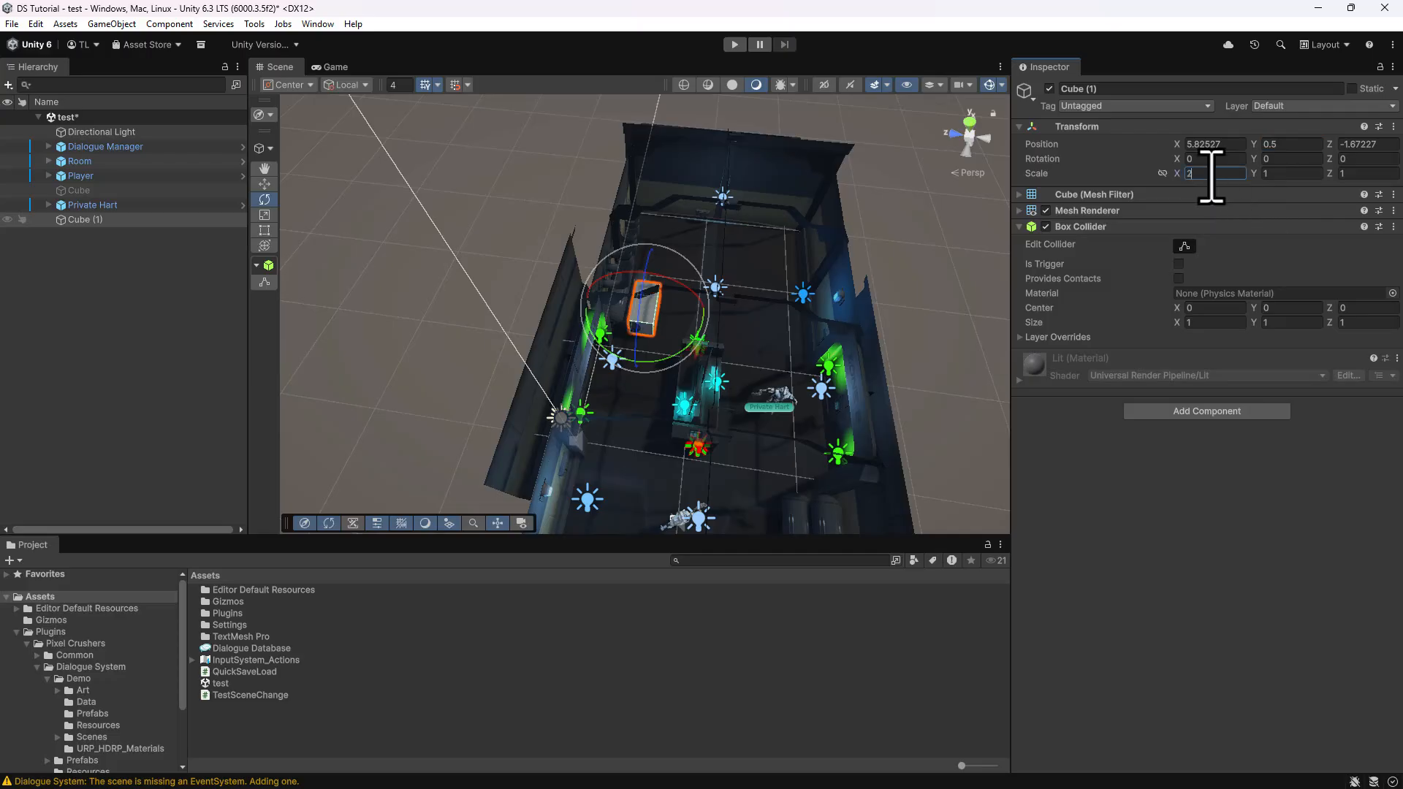
- Move the new cube in front of the Zone 6 door, at about X 2.19, Z -0.84
click(82, 222)
key(w)
drag(648, 313, 284, 327)
alt+scroll(576, 304, up, 5)
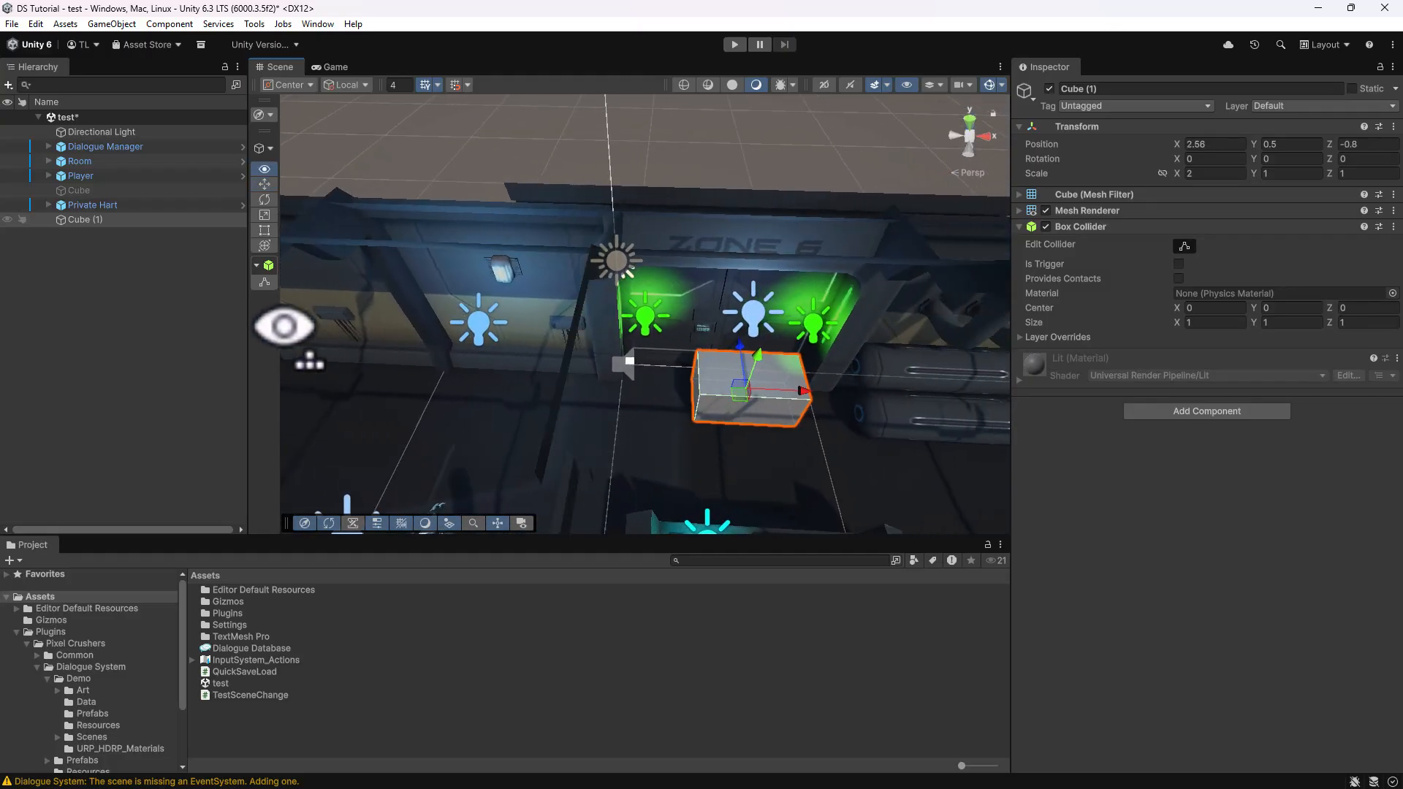
drag(736, 395, 716, 398)
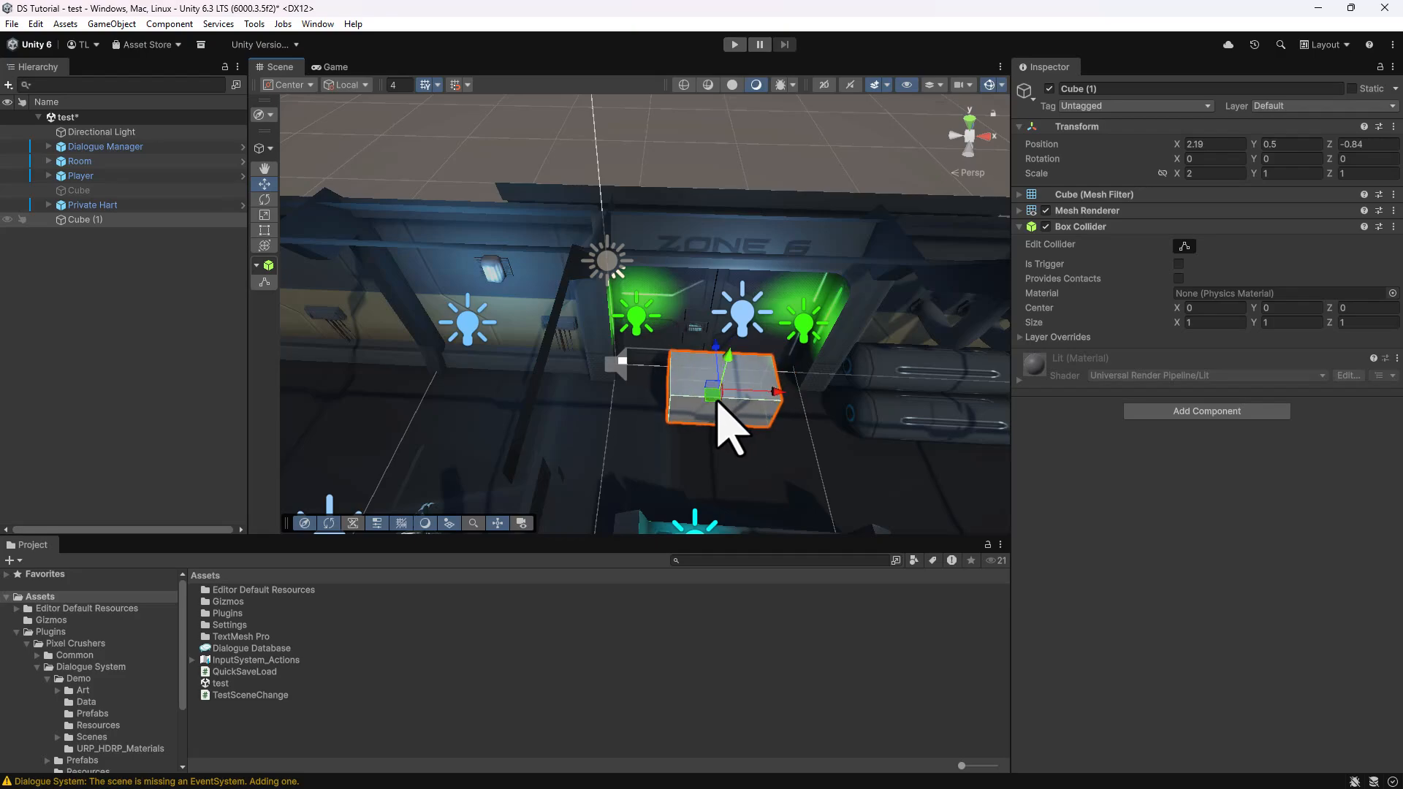
- Make the new cube's Box Collider a trigger and add a Scene Portal component to the cube
click(1178, 264)
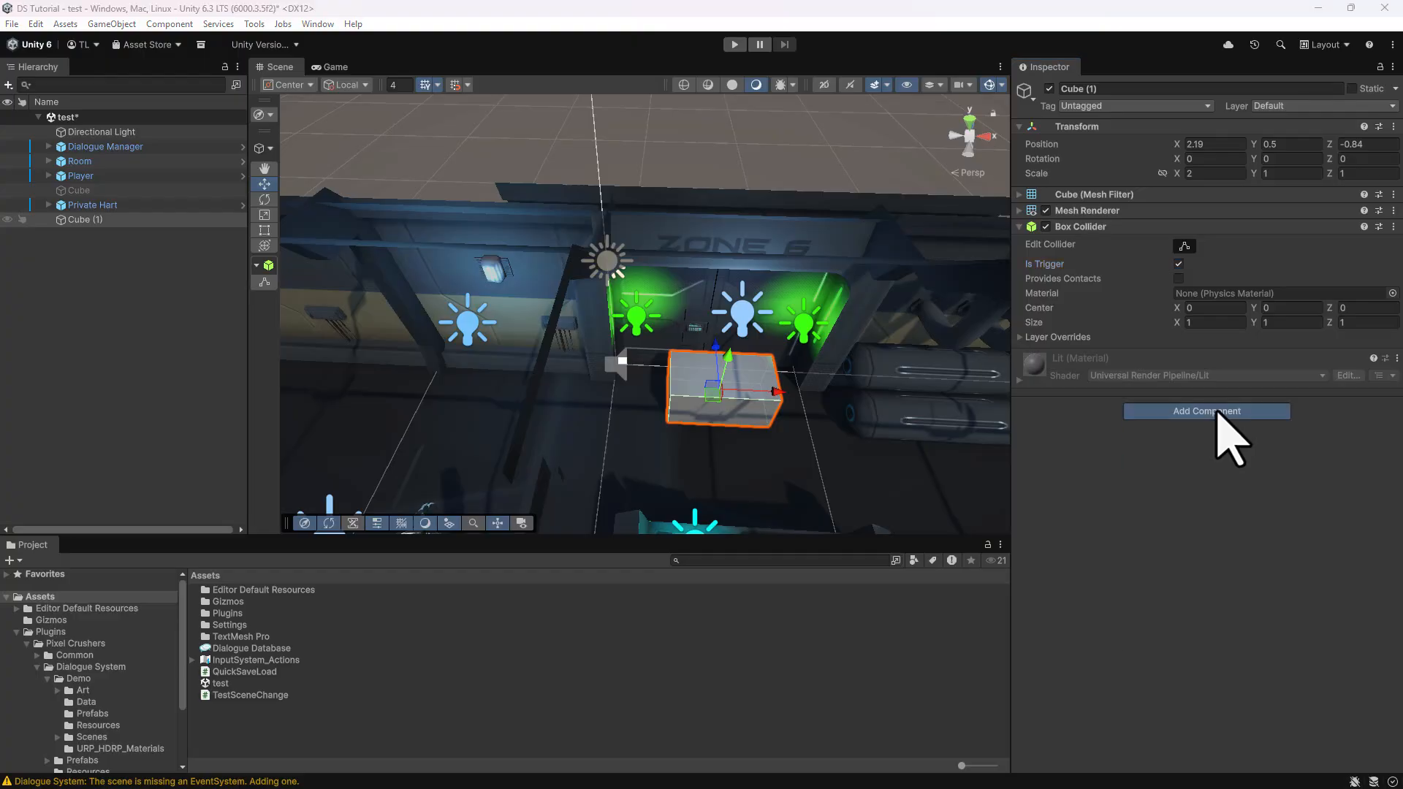
click(1217, 411)
text(scenepo)
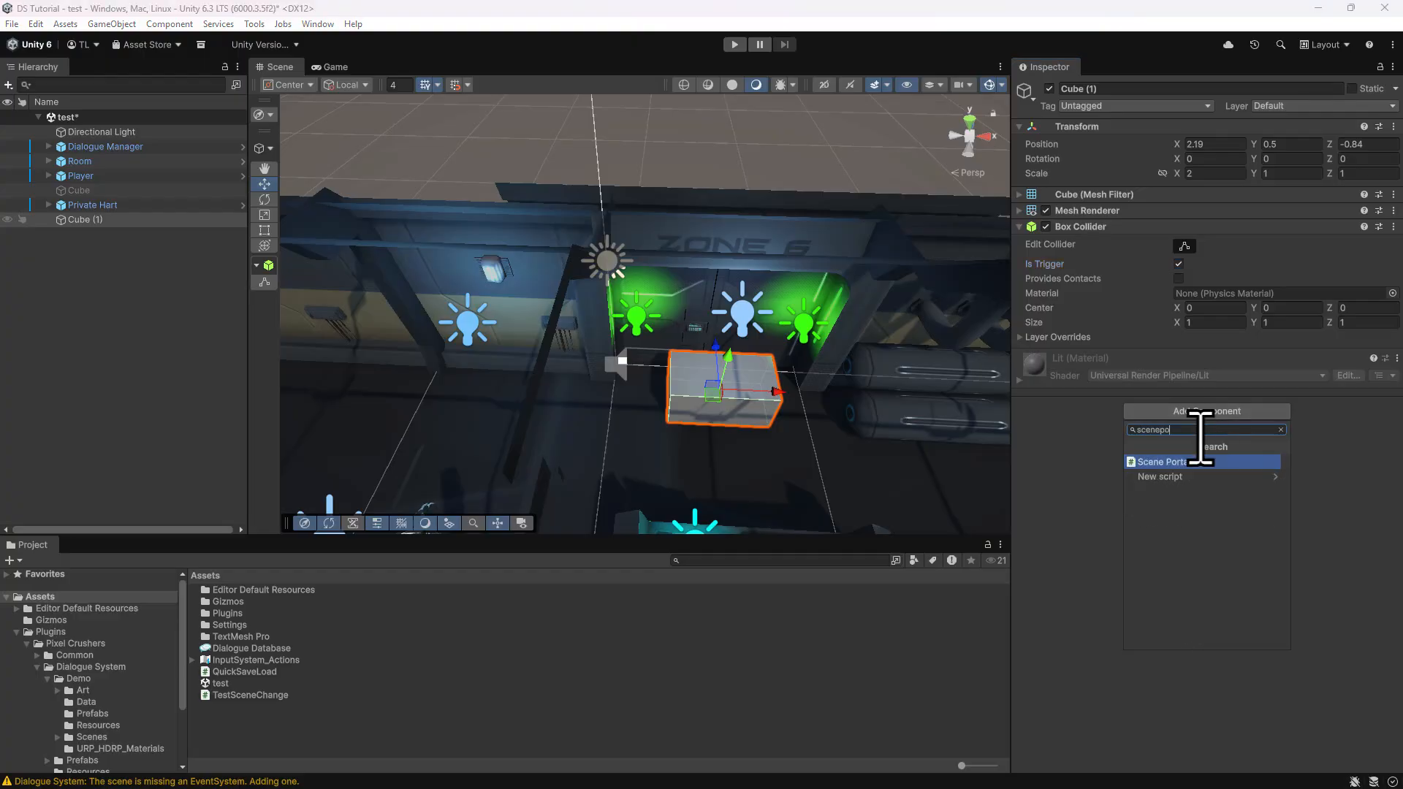
key(Return)
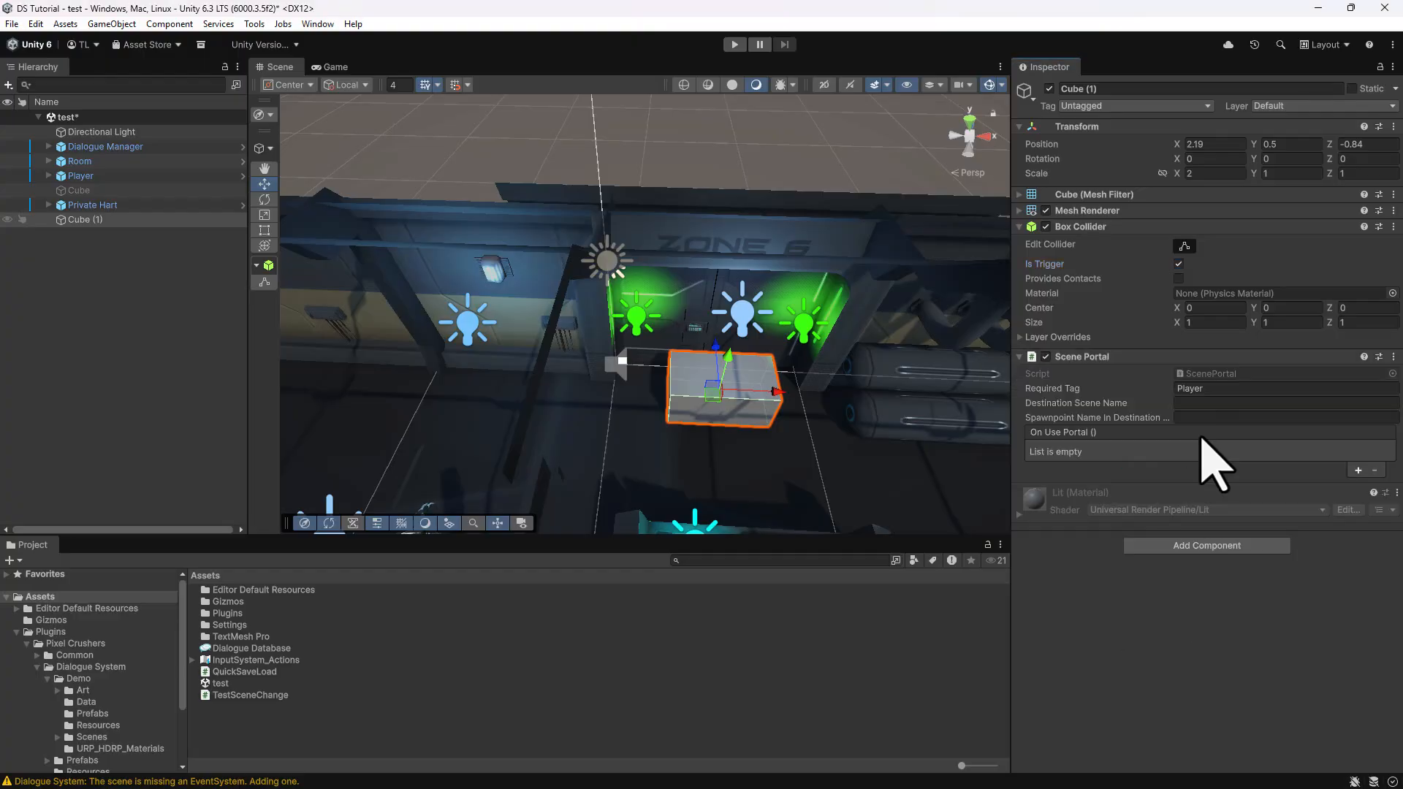
- Set the Scene Portal's destination scene to DemoScene2 and its spawnpoint name to Spawnpoint2
click(1205, 403)
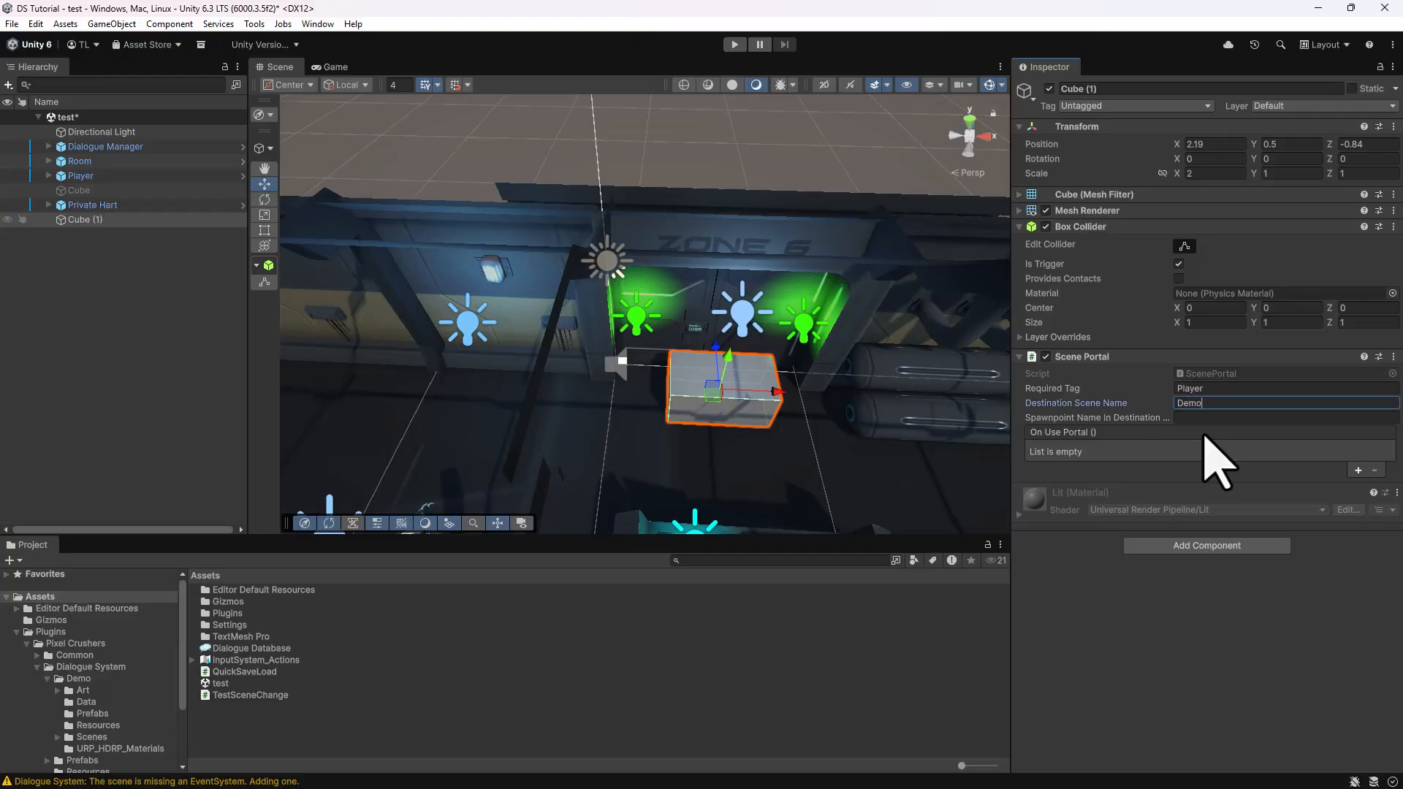
text(DemoScene2)
key(Tab)
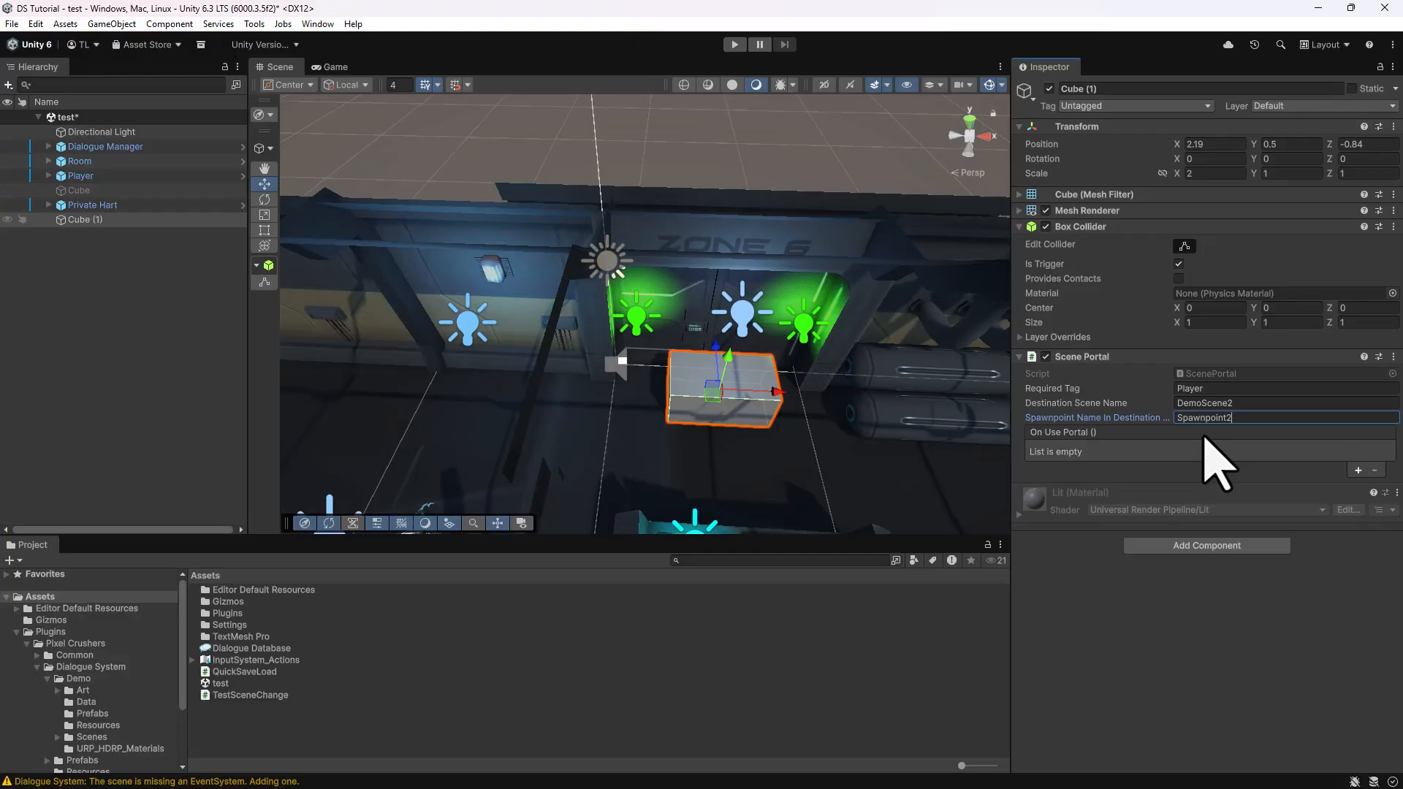
- Run the scene and walk the player into the cube to test the Scene Portal, and stop play mode
click(734, 46)
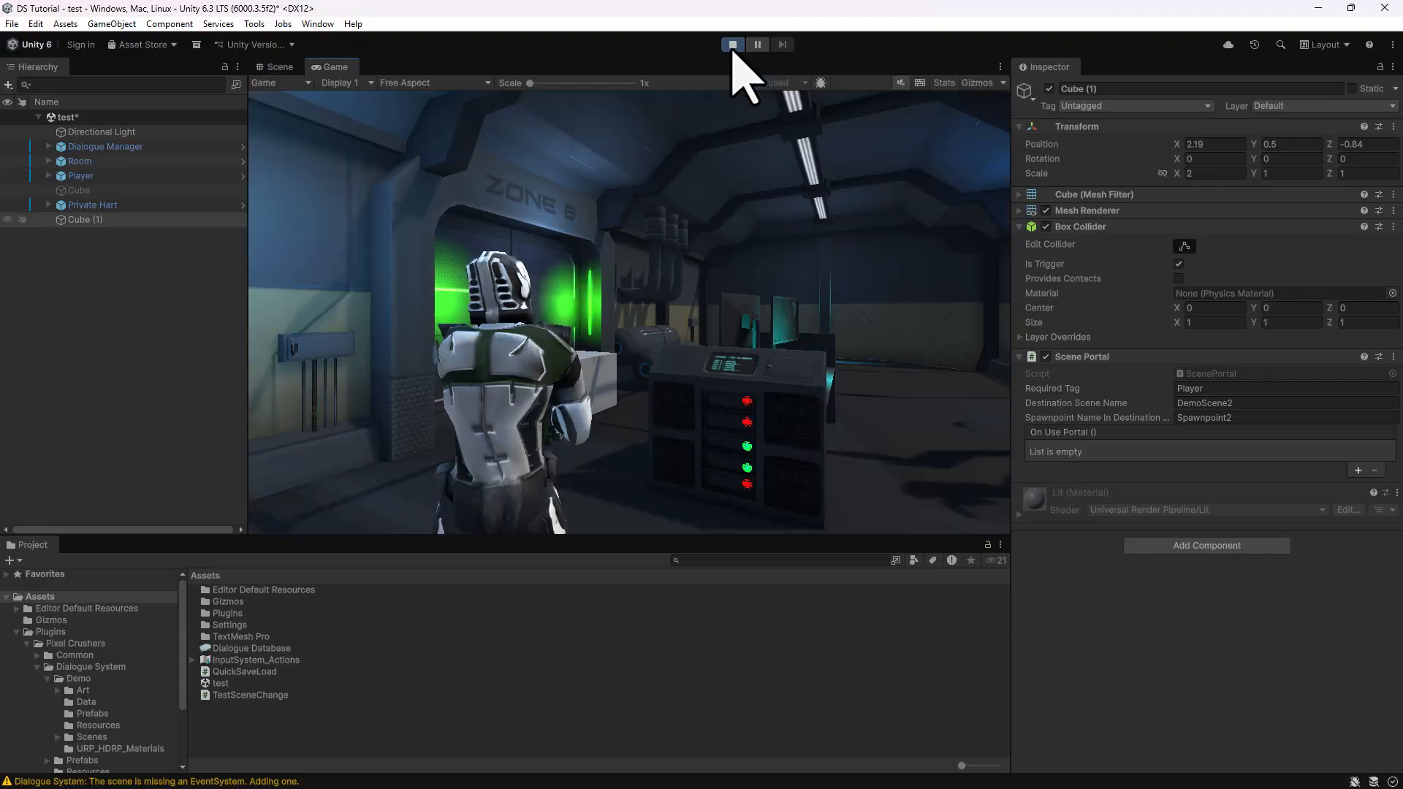
key(w)
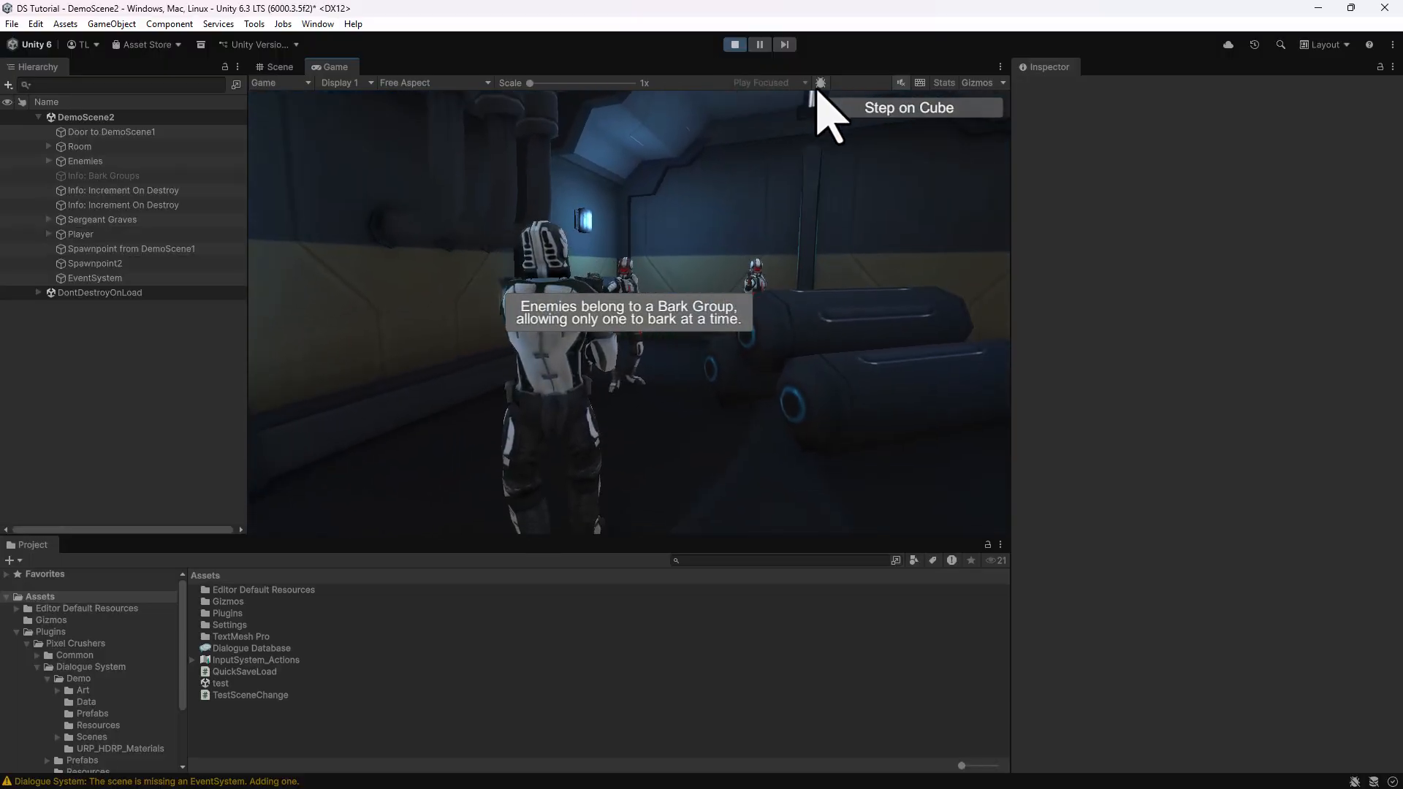
click(734, 45)
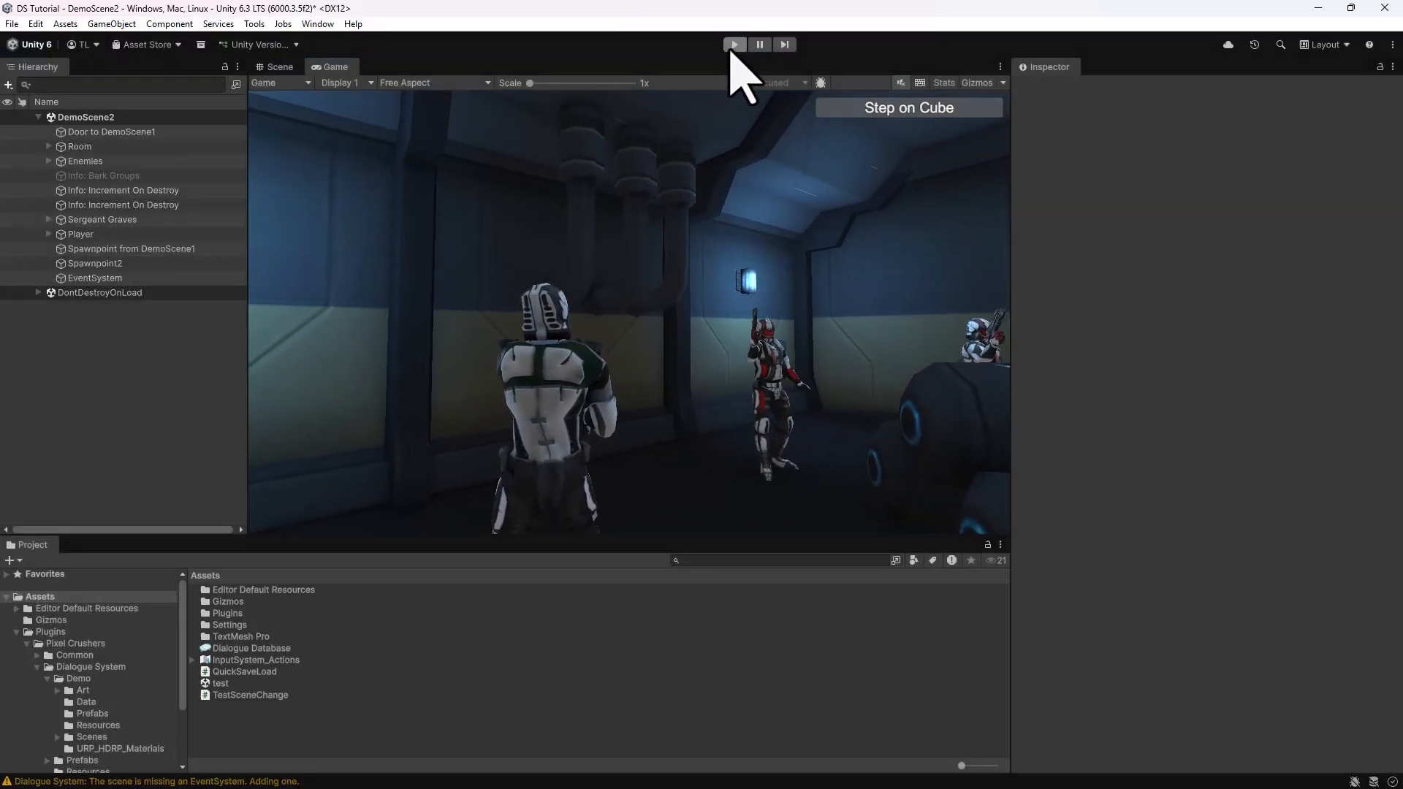
- Collapse the Dialogue Manager's expanded components and add a Standard Scene Transition Manager component to it
click(38, 117)
click(80, 148)
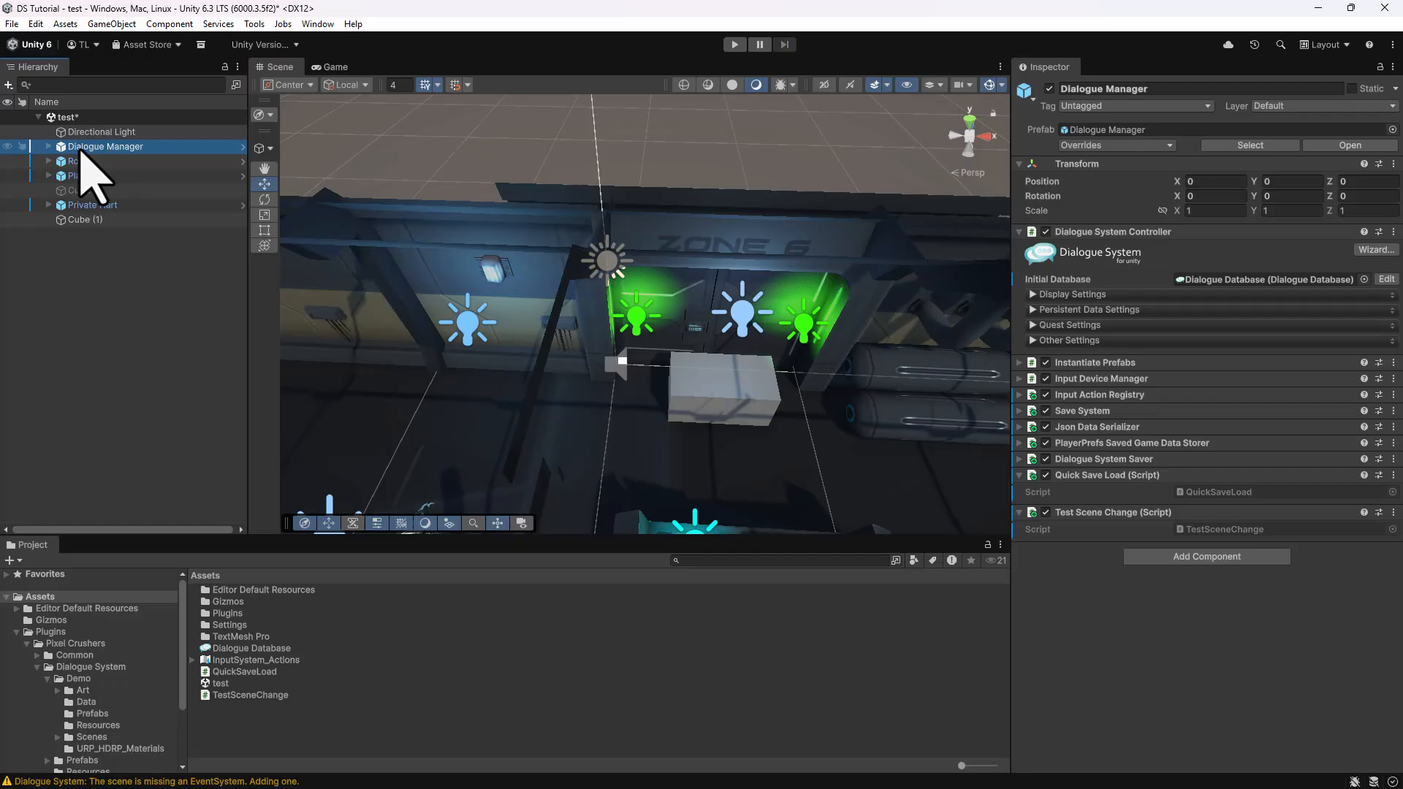
click(1121, 232)
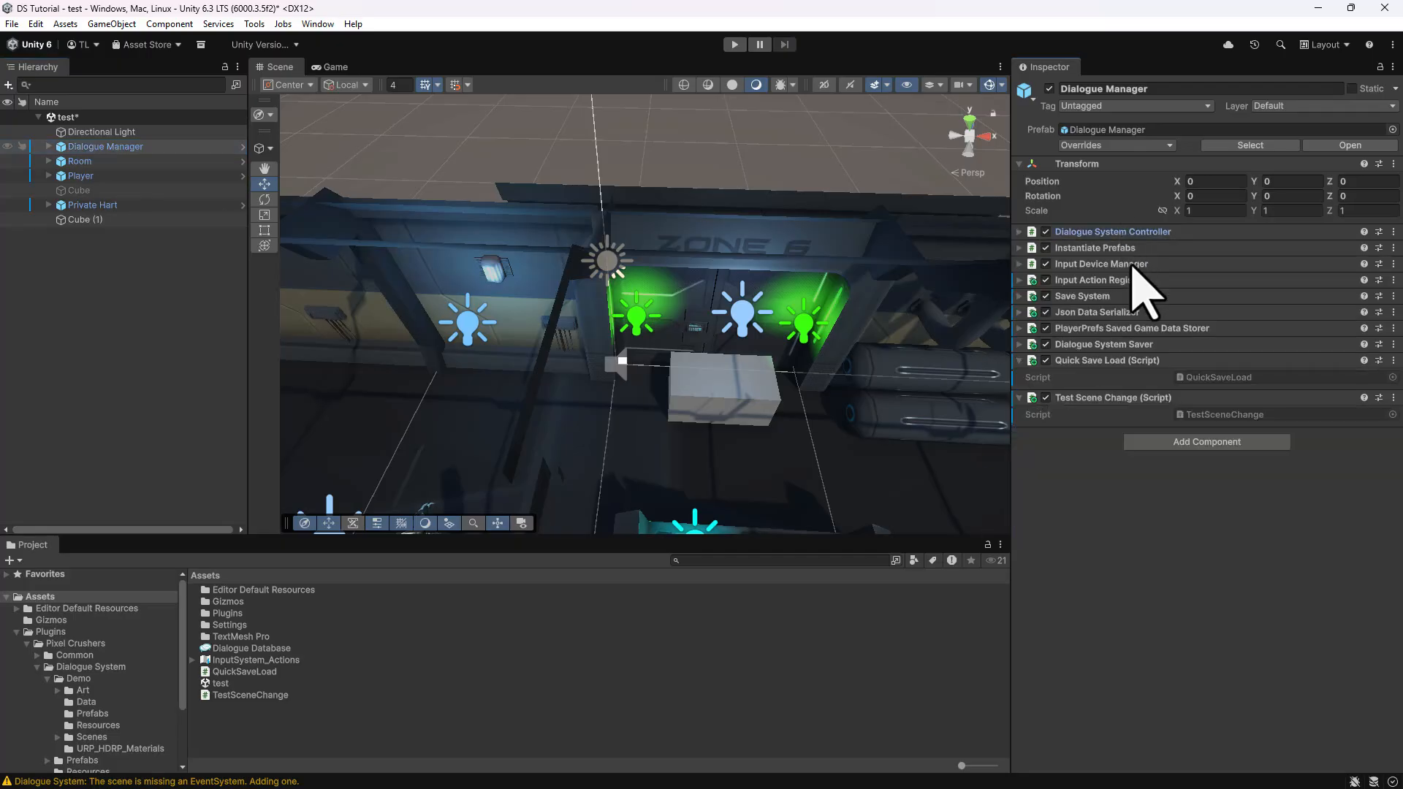
click(1140, 361)
click(1141, 376)
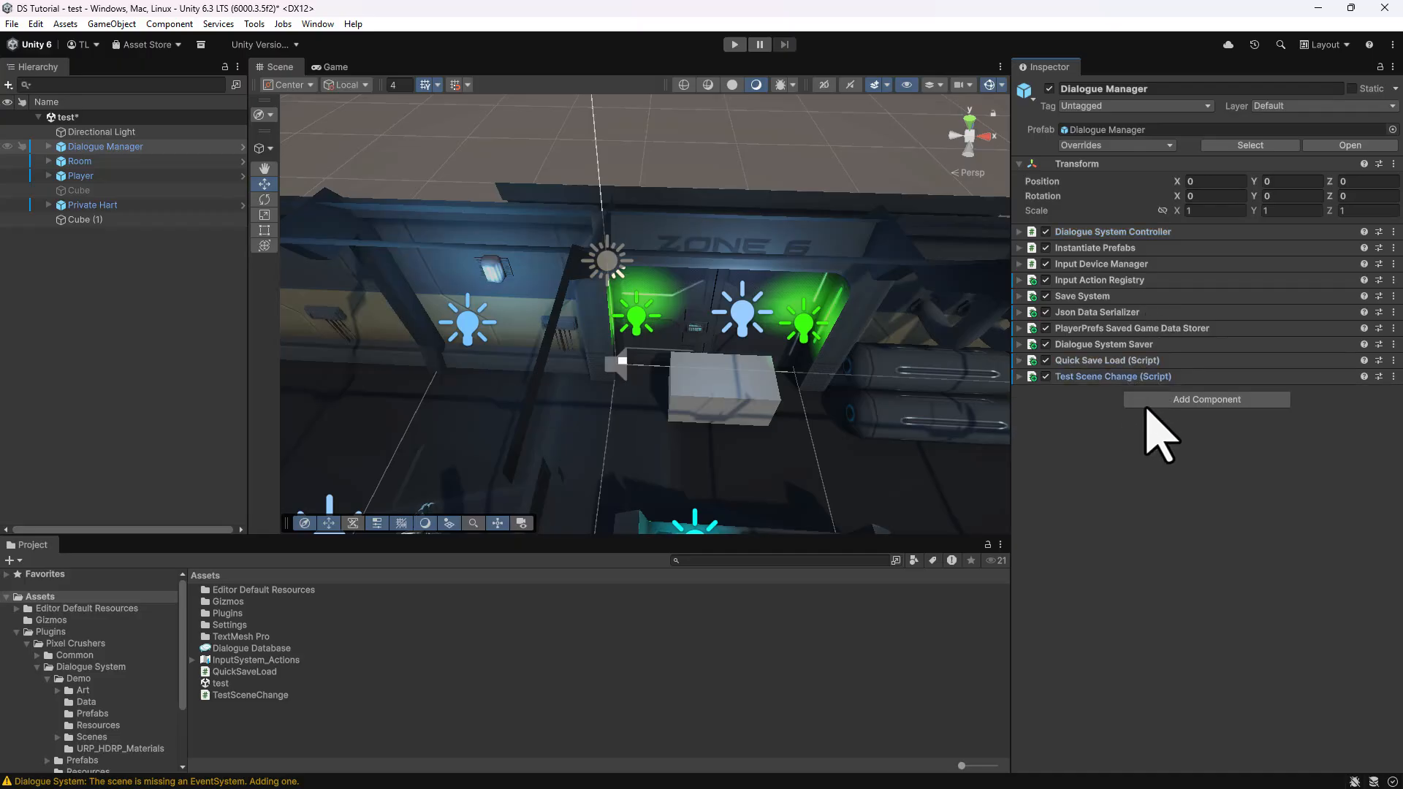
click(1146, 404)
text(scenetr)
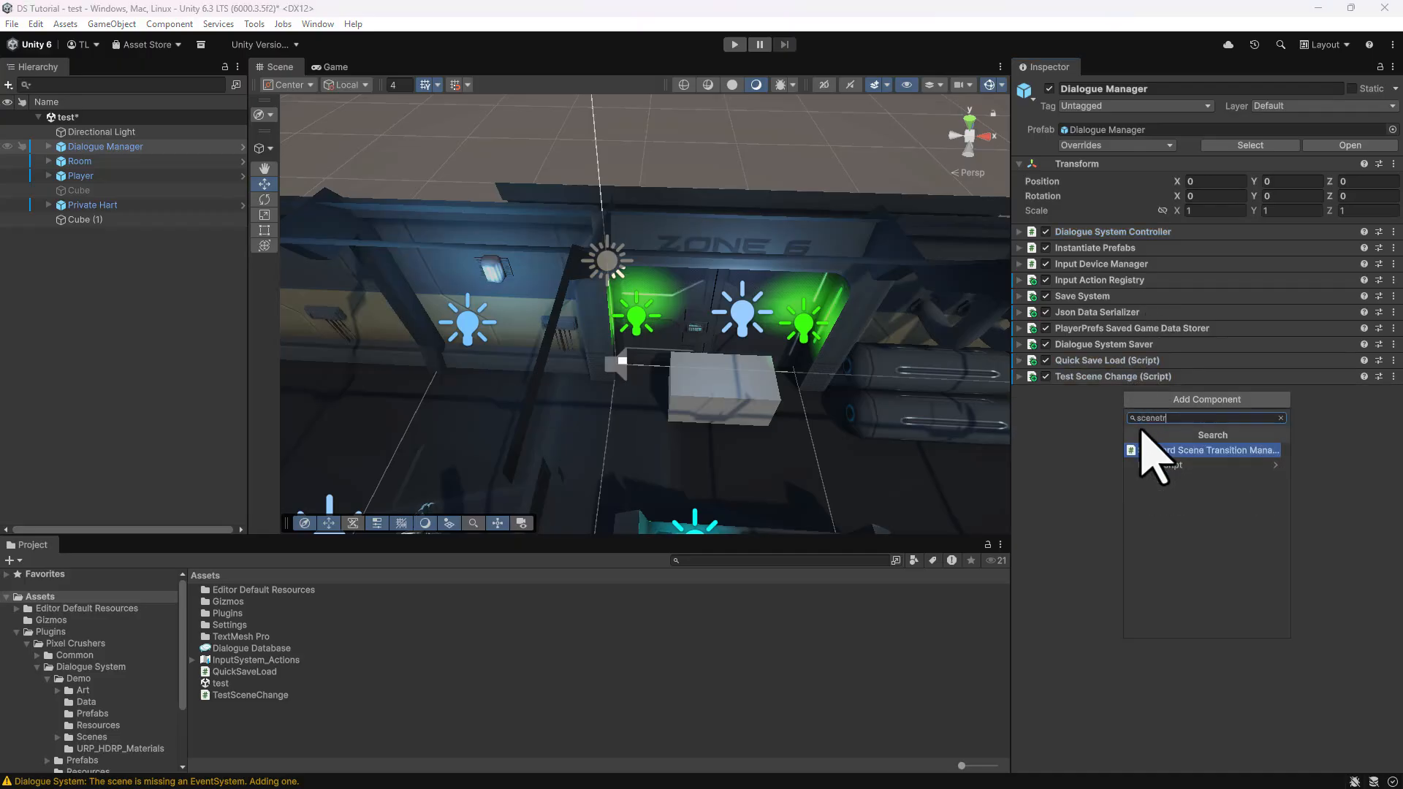
key(Return)
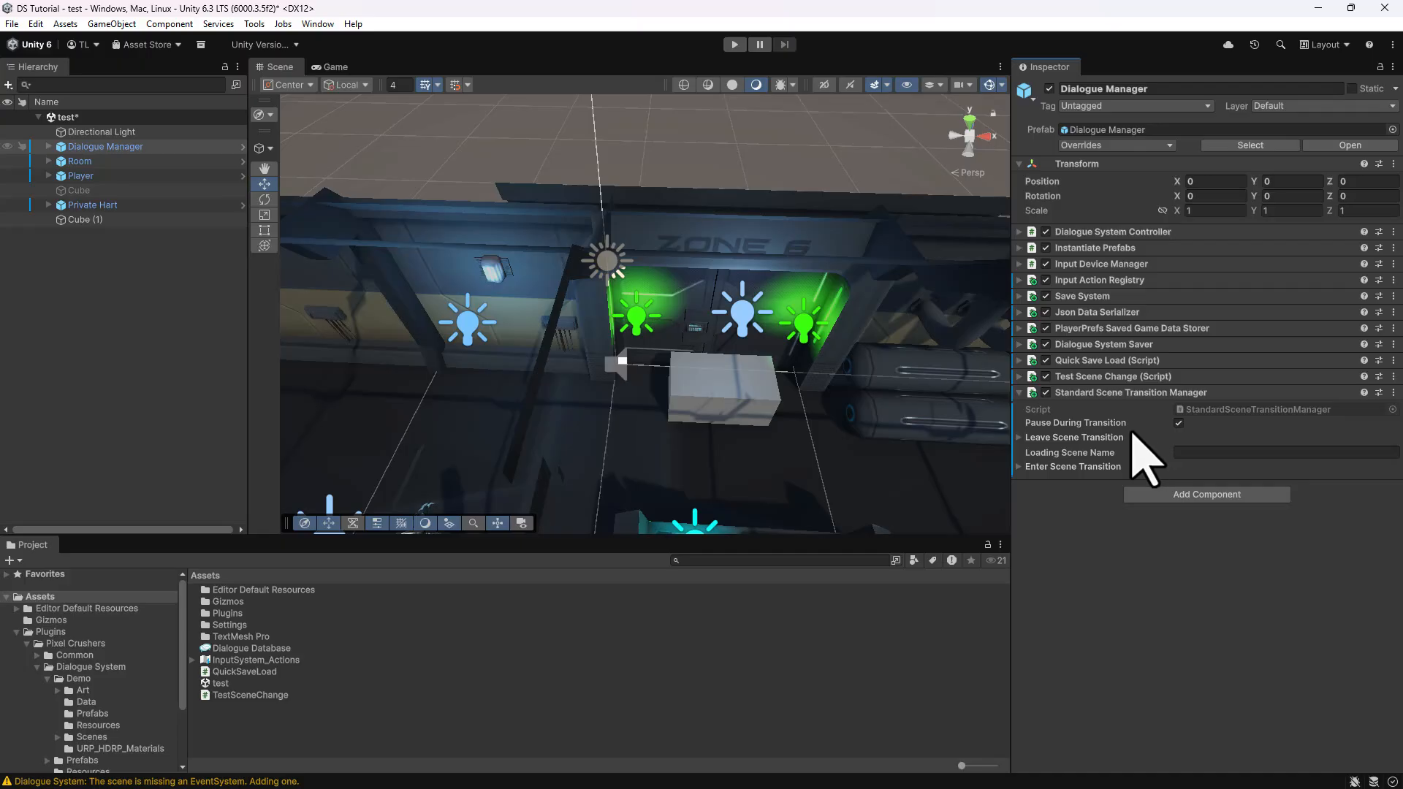
- Add the SceneFaderCanvas prefab from Prefabs/Art under the Dialogue Manager and assign it as Animator for both Leave and Enter Scene Transition
click(1019, 437)
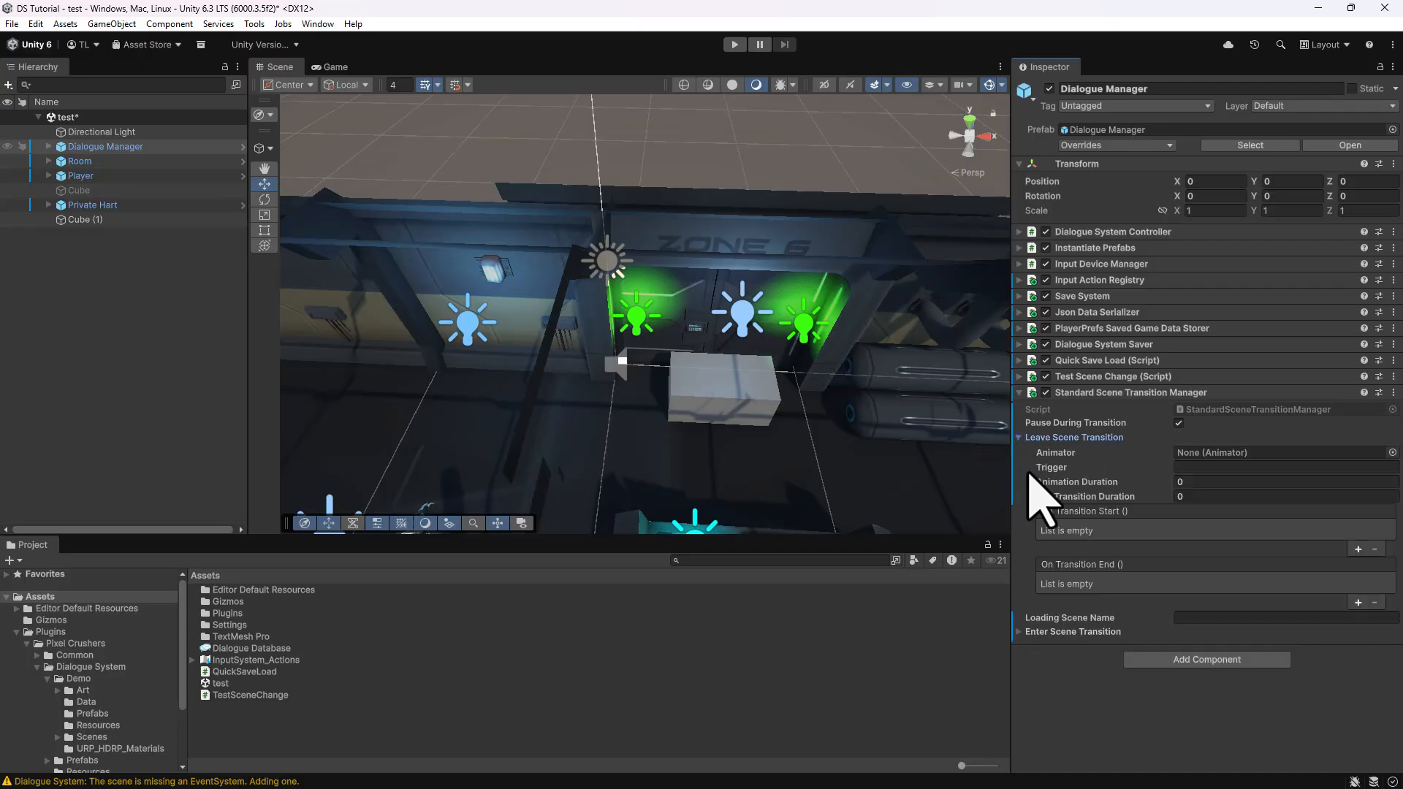
click(1019, 632)
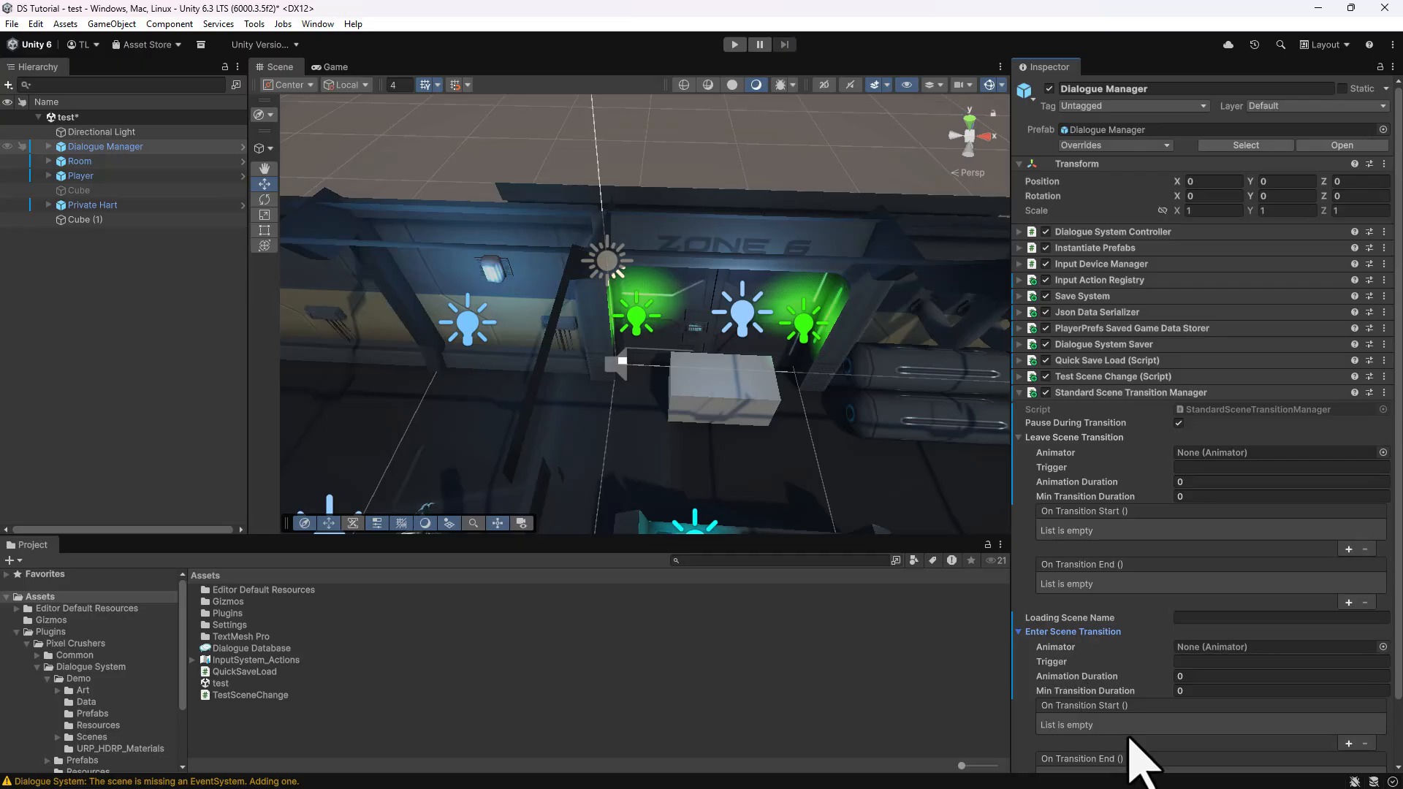
scroll(1204, 596, down, 2)
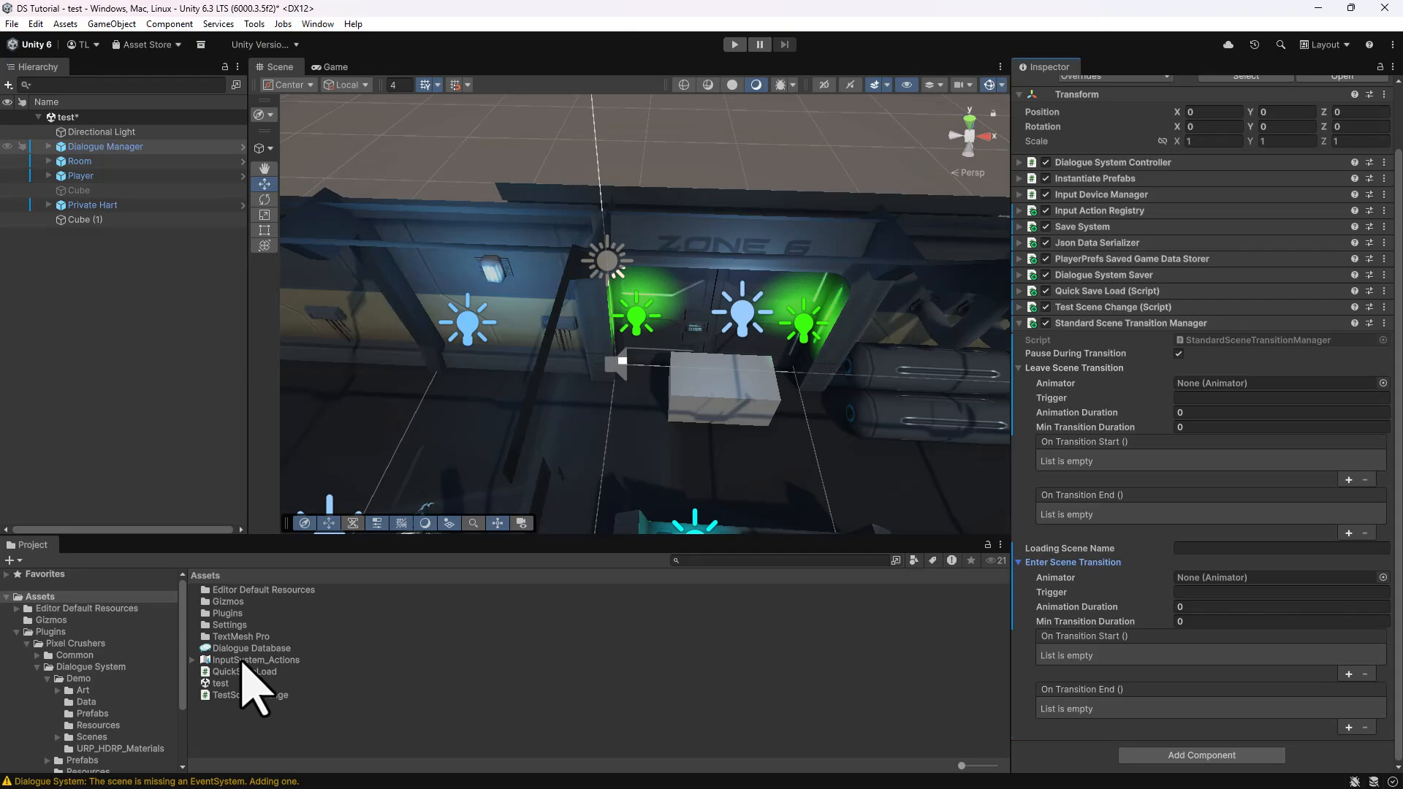
click(48, 760)
scroll(57, 760, down, 2)
click(82, 727)
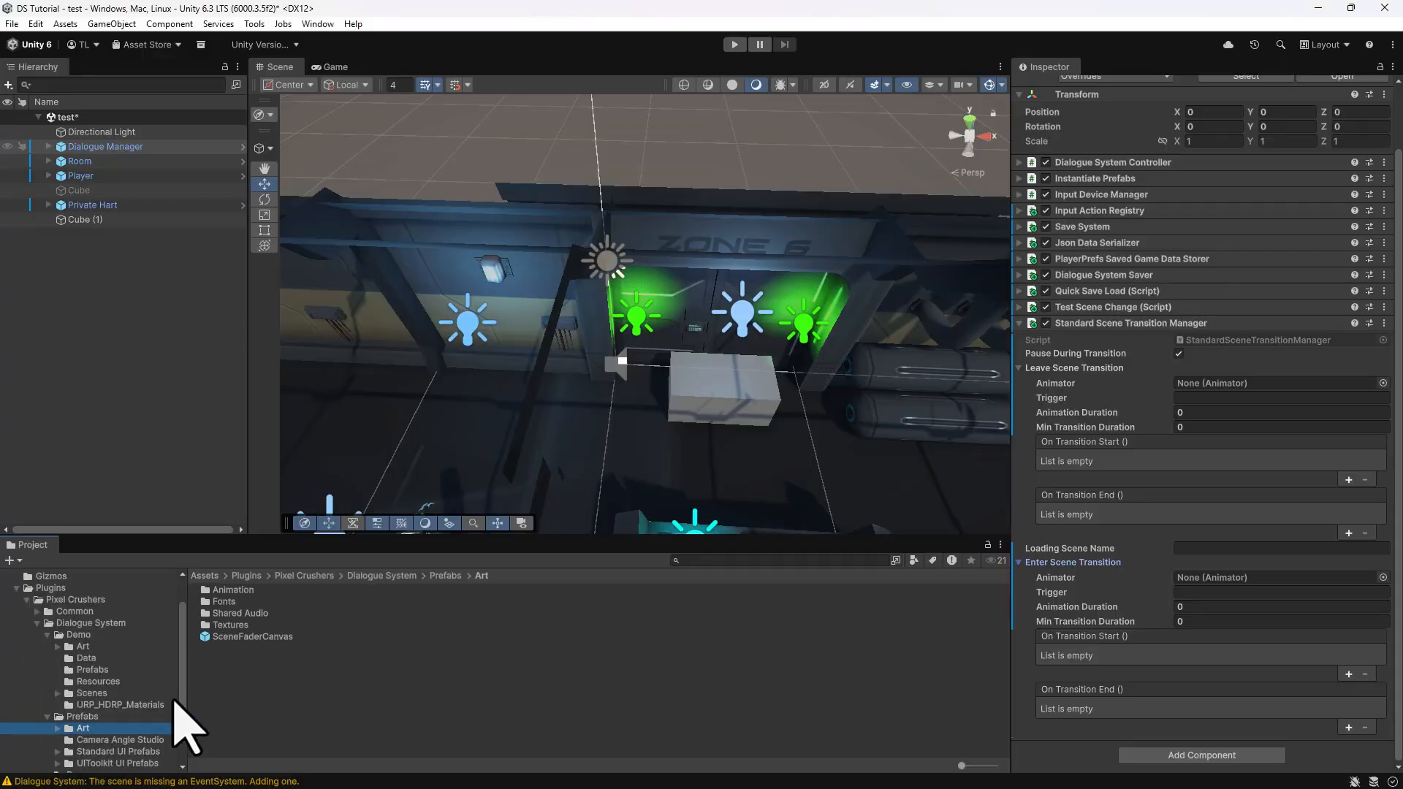
drag(256, 636, 1198, 453)
click(122, 150)
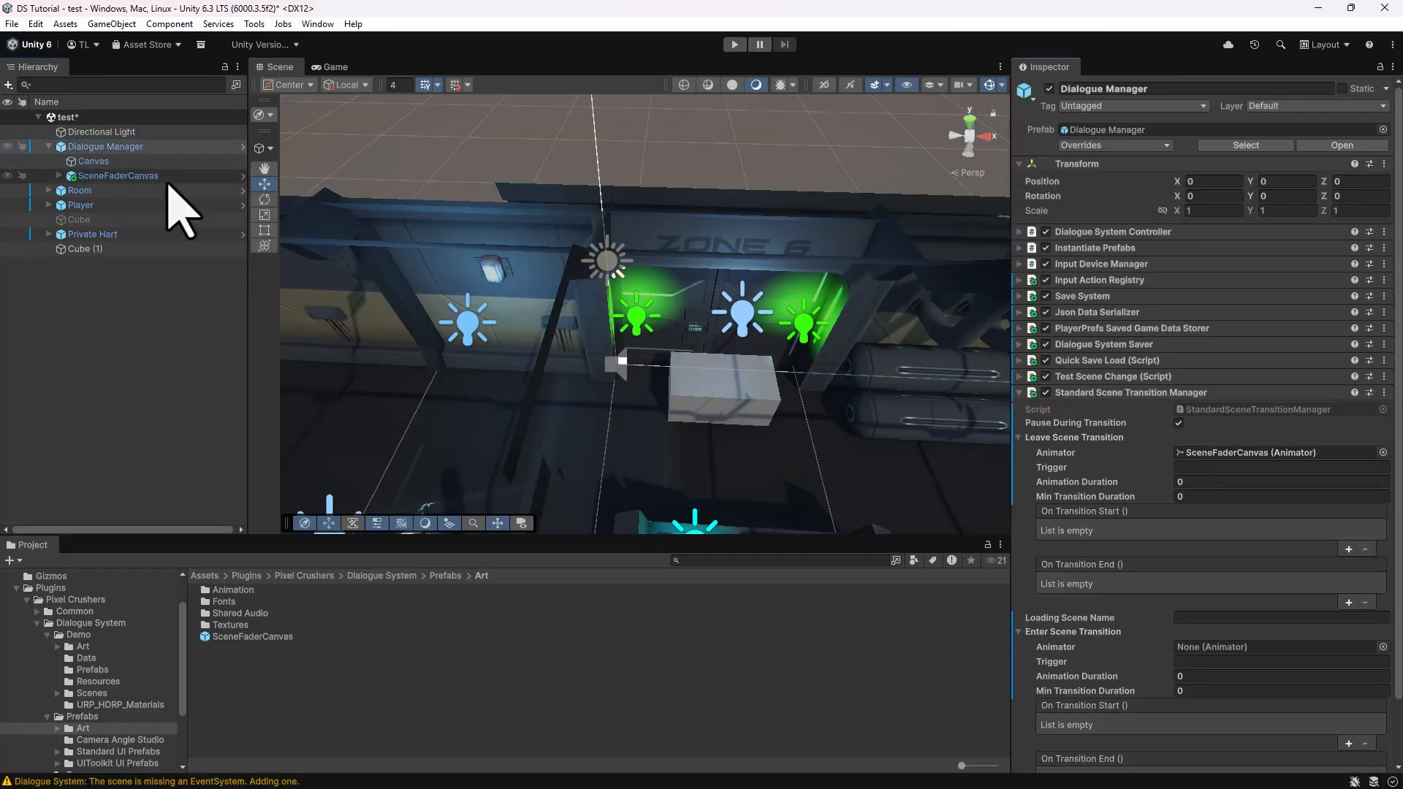
drag(117, 176, 1237, 647)
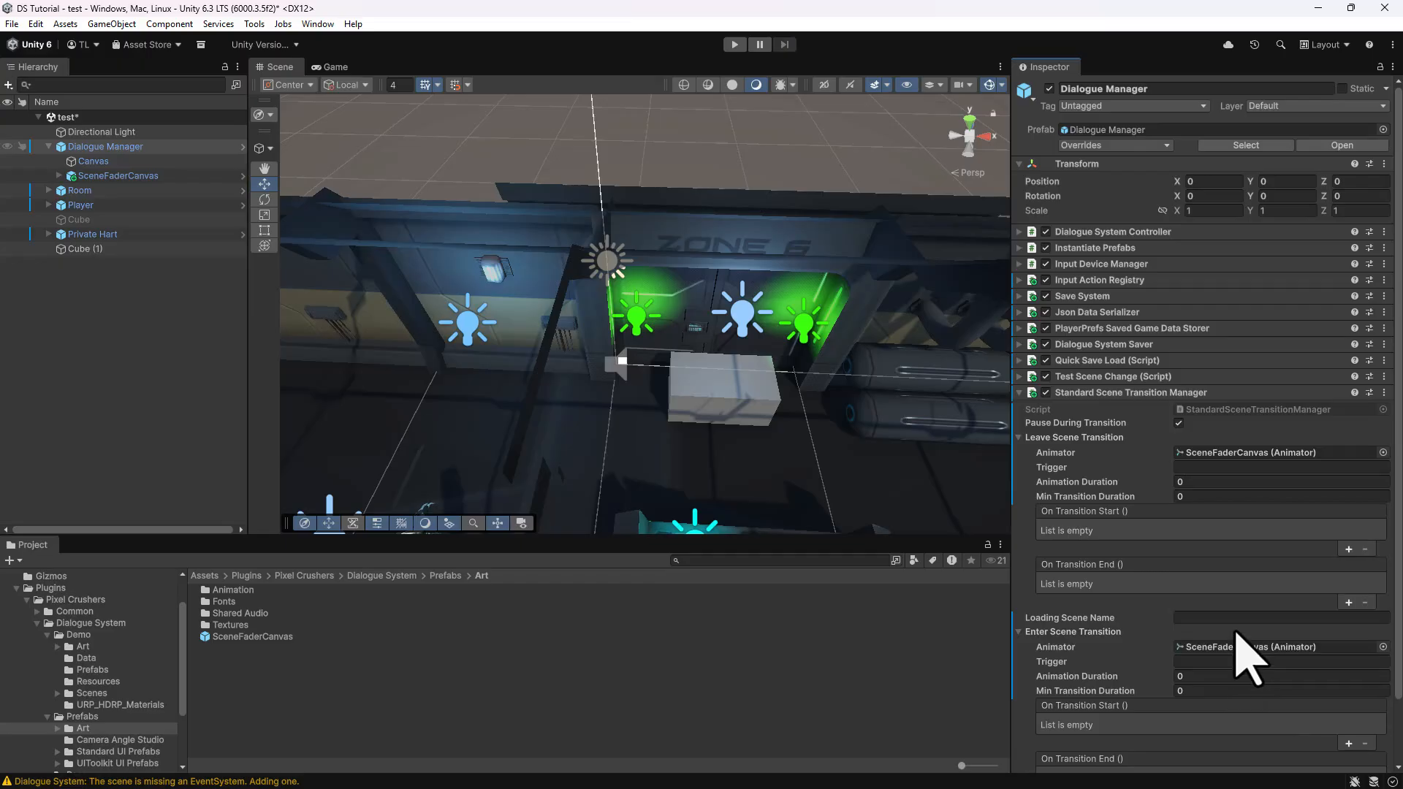
- Set the Leave Scene Transition's trigger to Show with animation and minimum durations of 1, and the Enter Scene Transition's trigger to Hide
click(1213, 467)
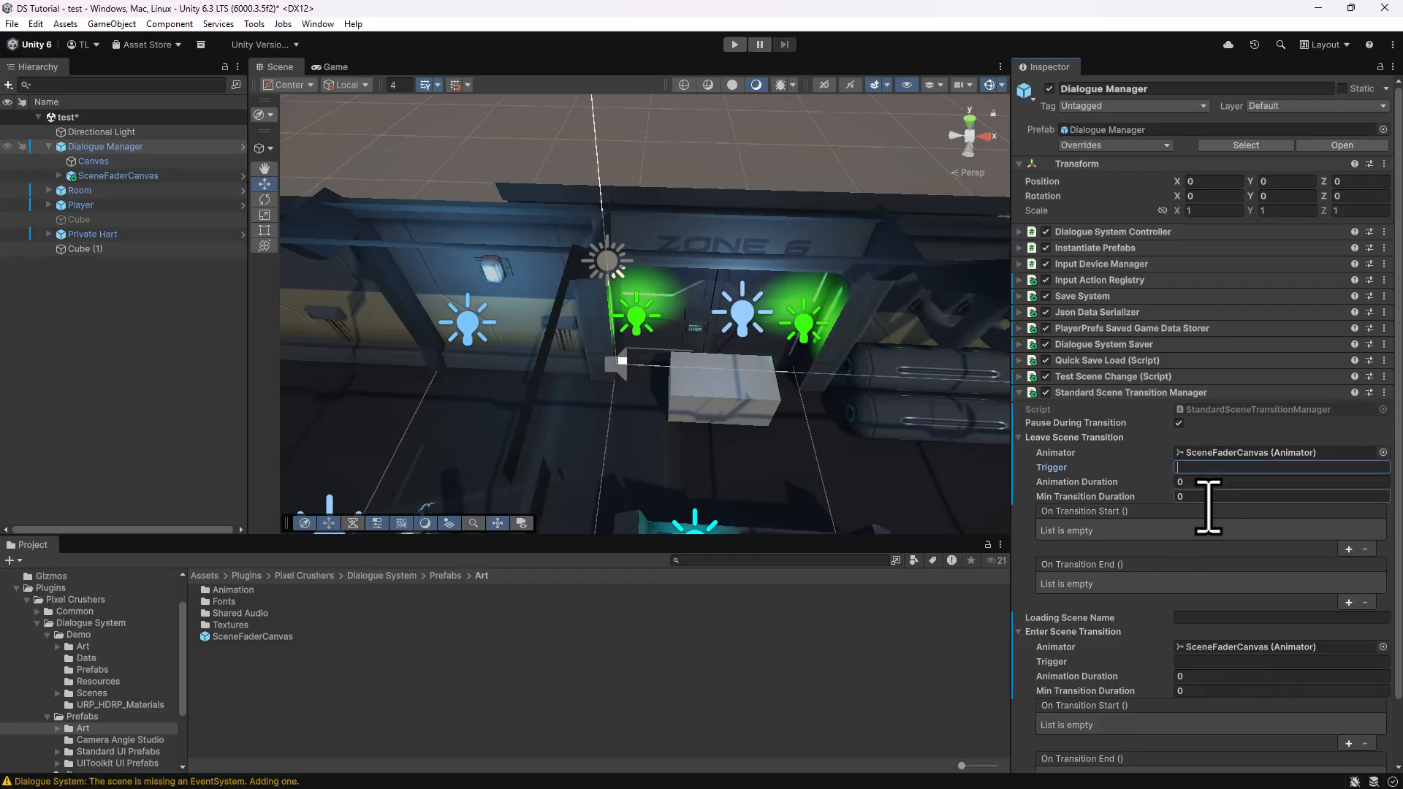
text(Show)
key(Tab)
text(1)
key(Tab)
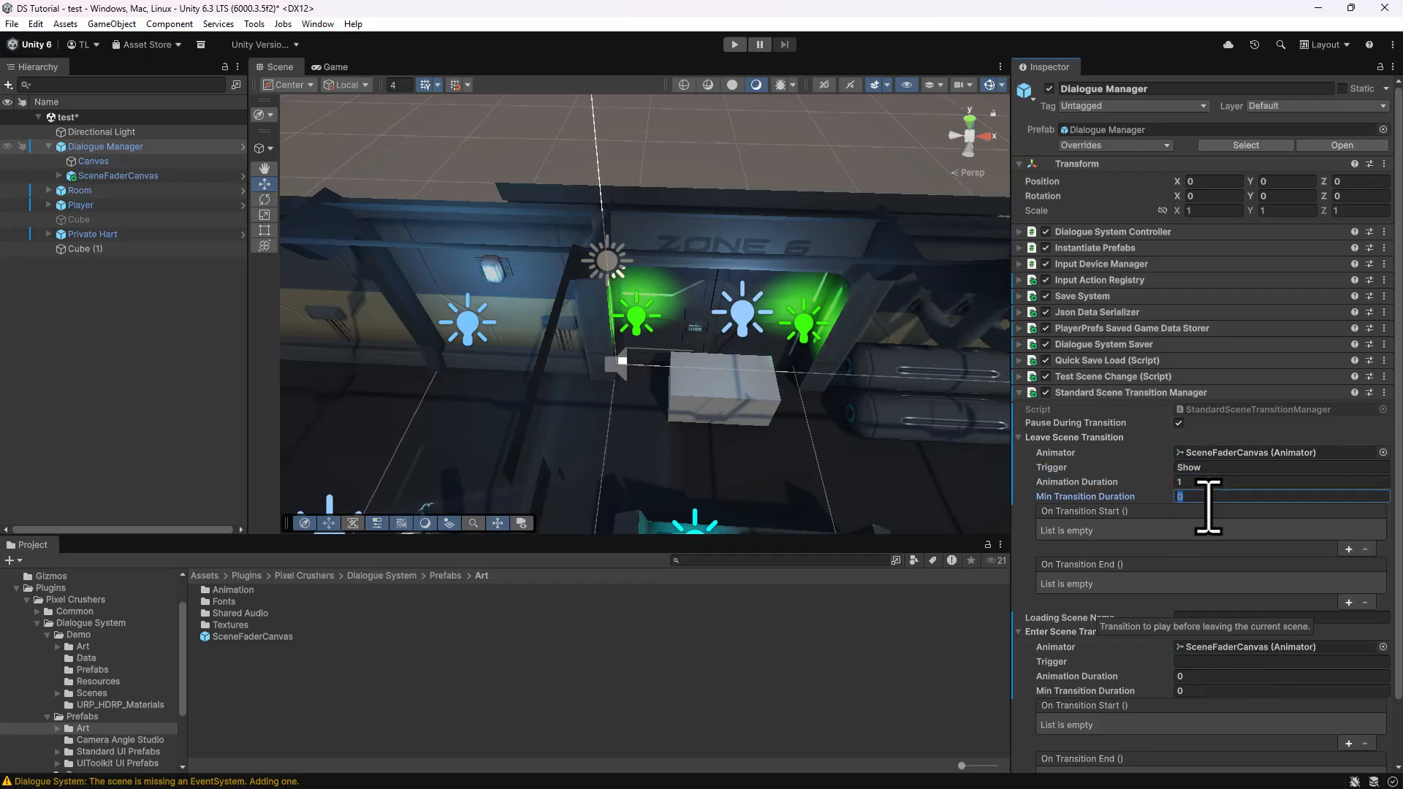
text(1)
click(1180, 661)
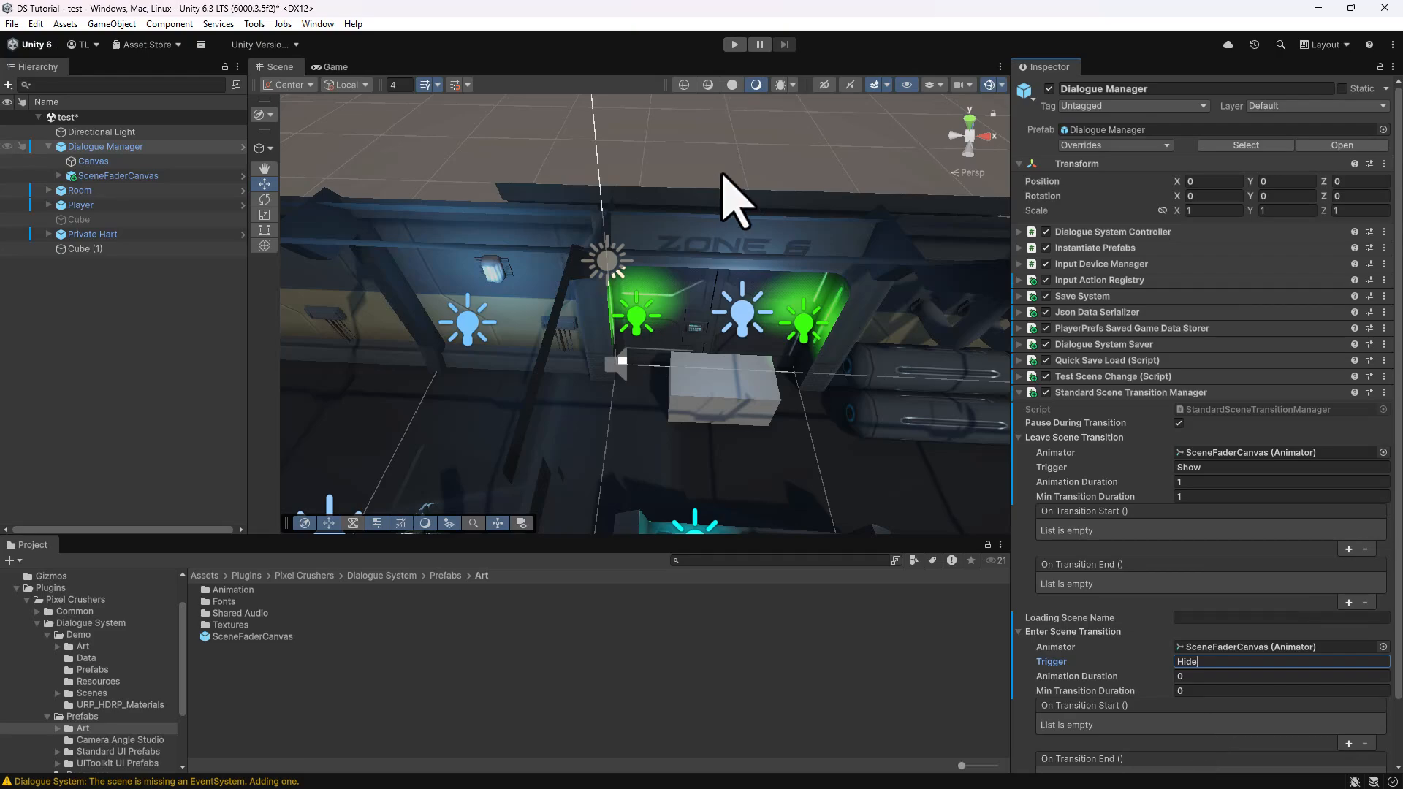
- Run the scene and walk the player toward the portal cube to test the fade transition
click(736, 45)
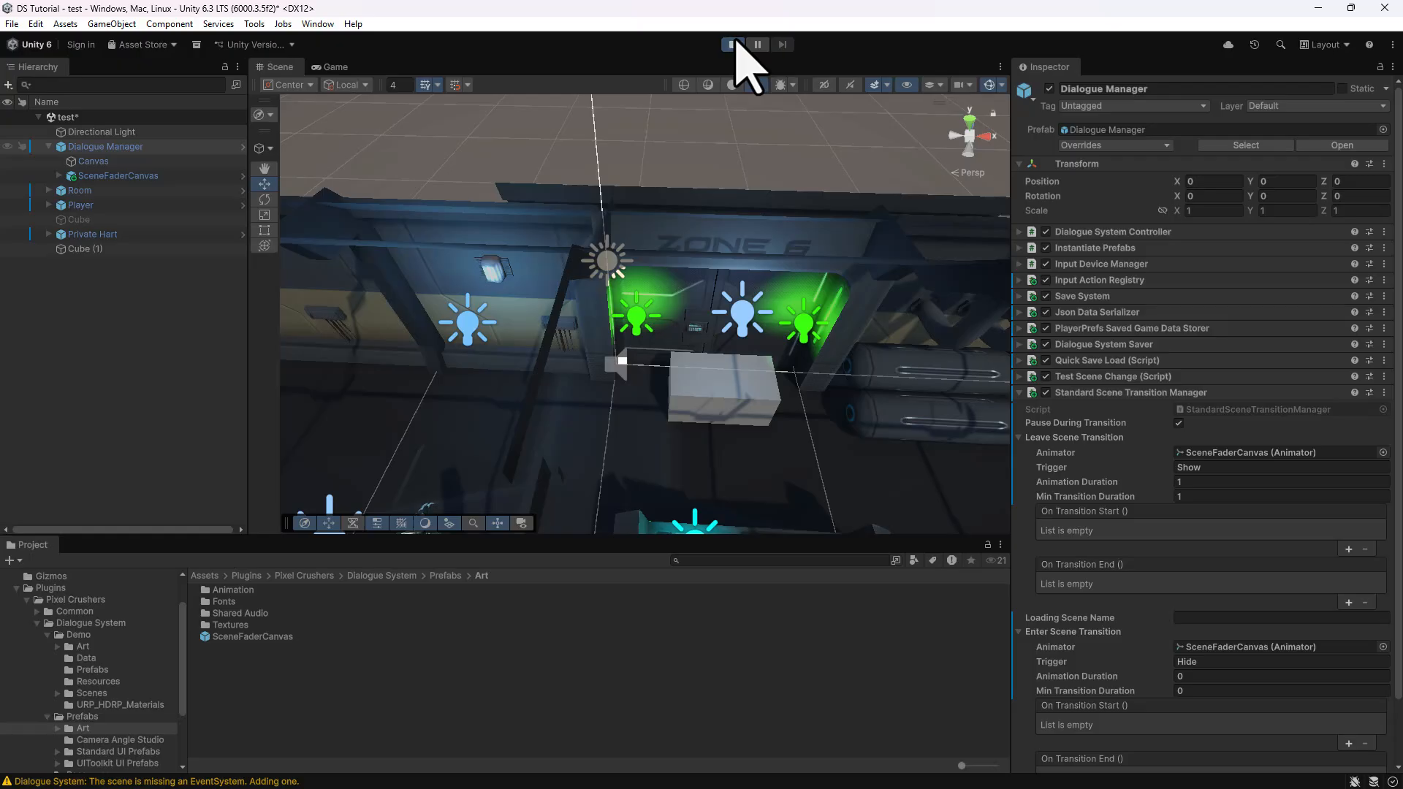
key(w)
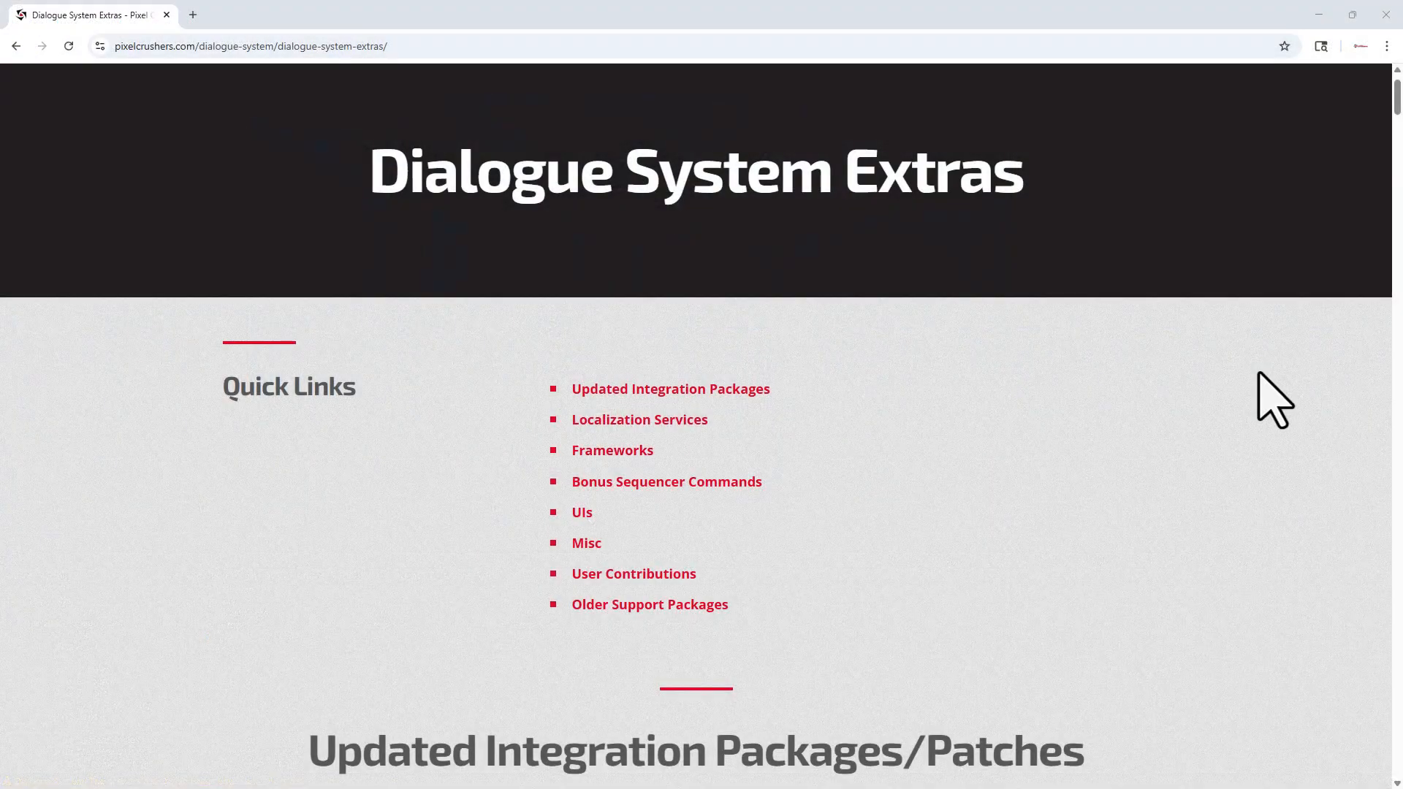
- In the web browser, look through the Dialogue System Extras page's Frameworks, Demos, and Example Scenes downloads
scroll(1275, 398, down, 20)
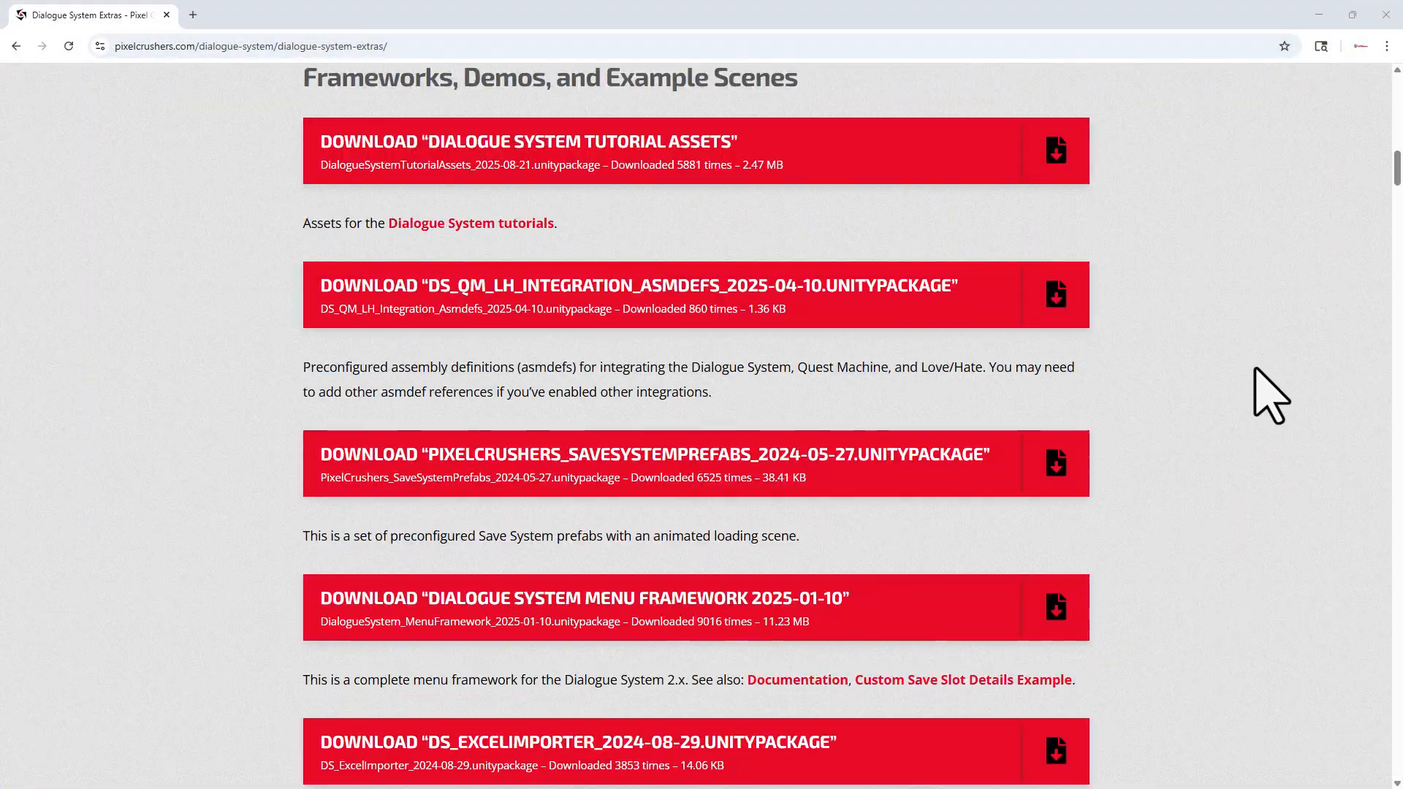